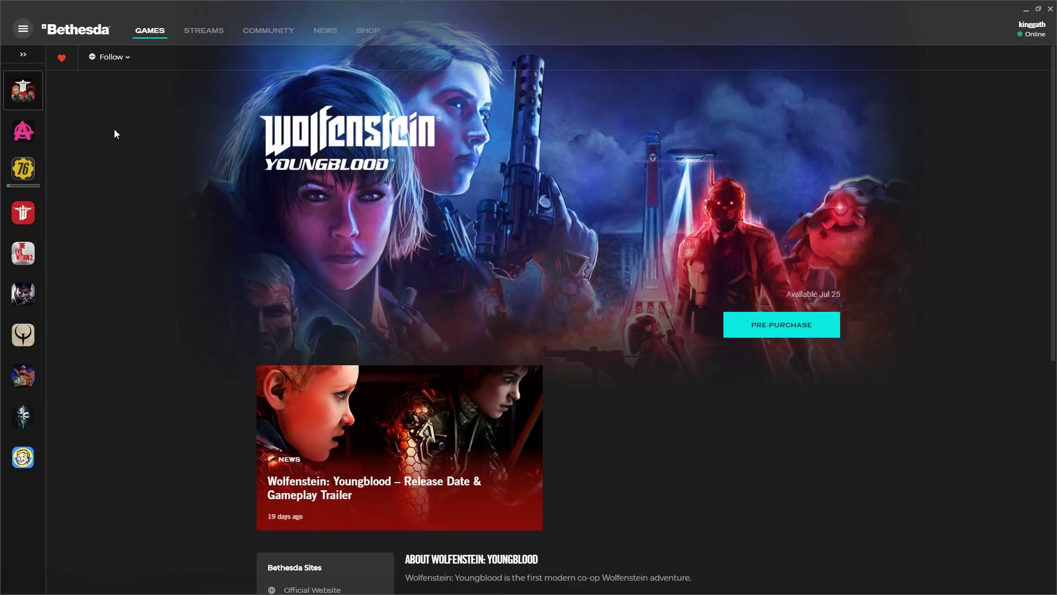
Step: Start installing Creation Kit: Fallout 4 from the expanded games list and accept its license agreement
left_click(21, 56)
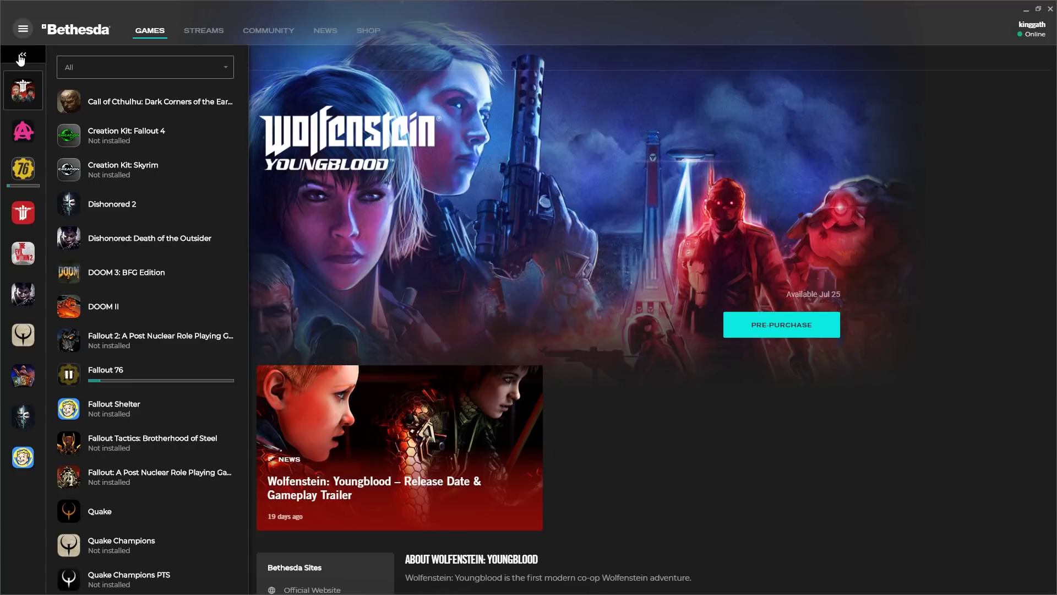
left_click(131, 138)
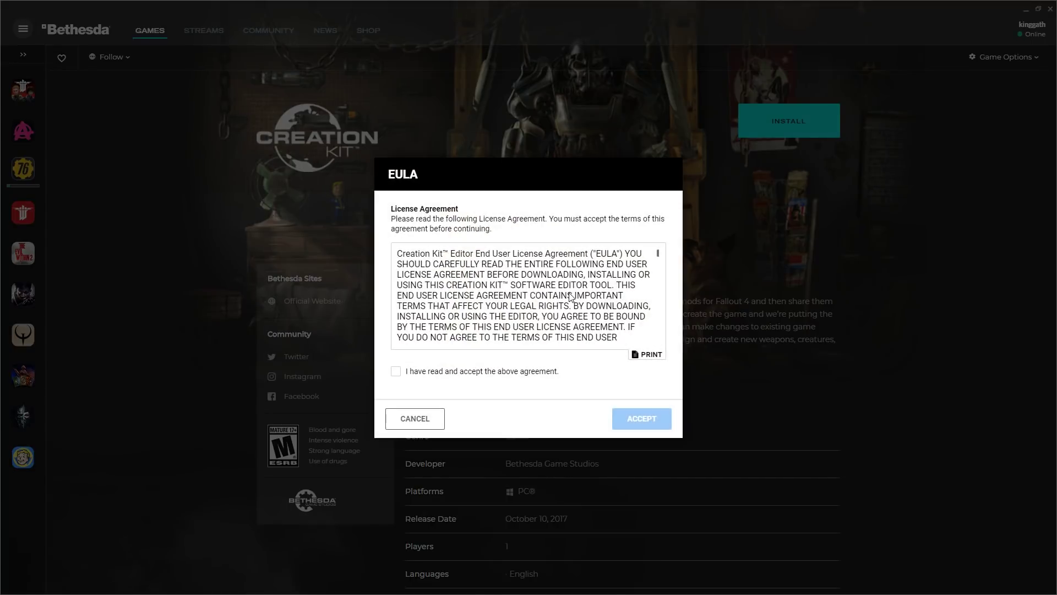
left_click(417, 374)
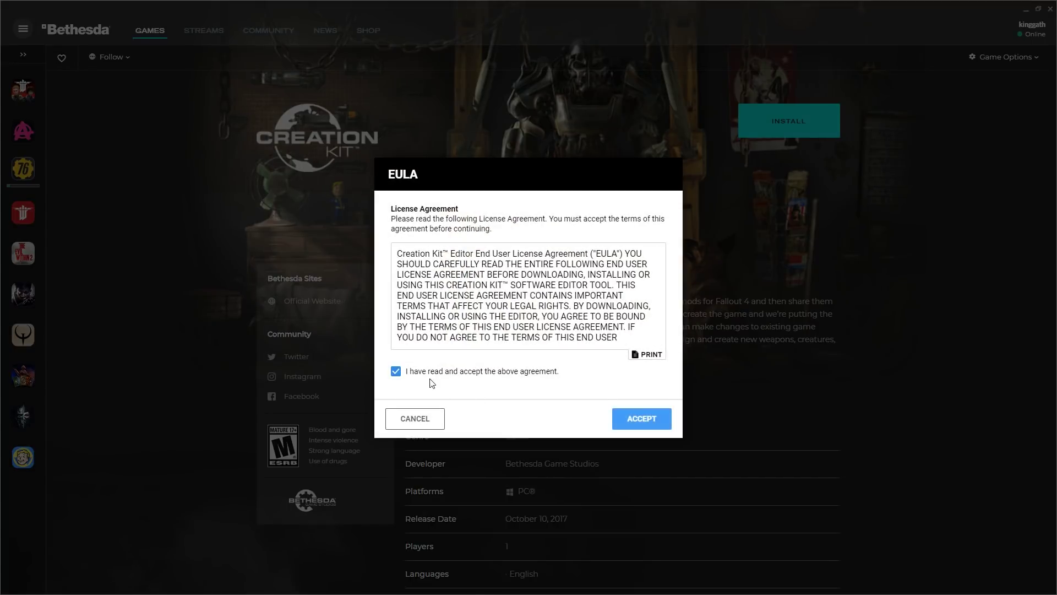
left_click(639, 419)
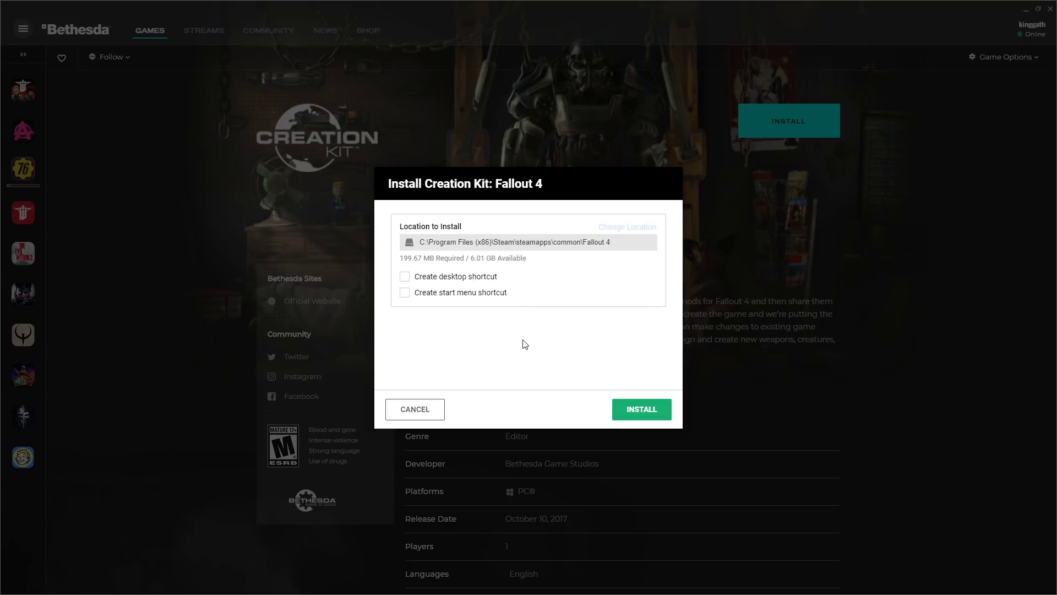
Step: Install the Fallout 4 Creation Kit with desktop and start menu shortcuts, and unpack the Base.zip script sources
left_click(467, 277)
left_click(486, 294)
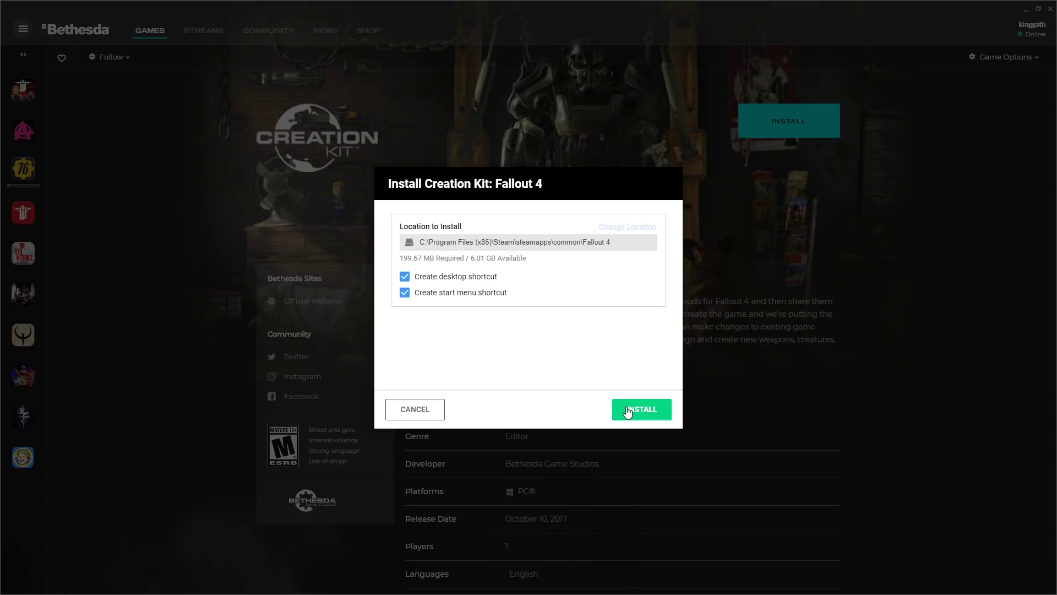
left_click(628, 411)
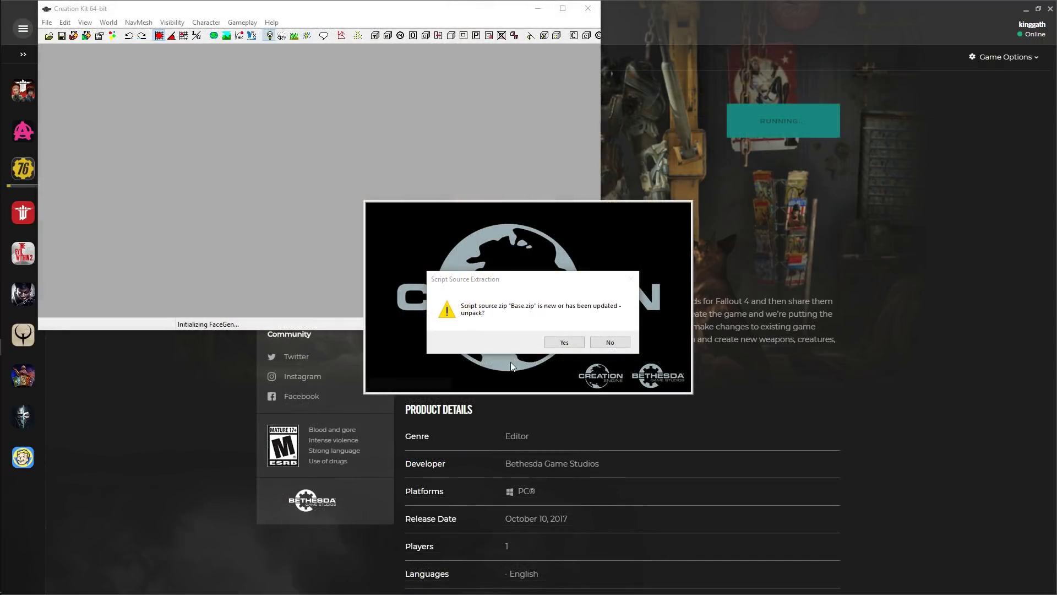
left_click(555, 343)
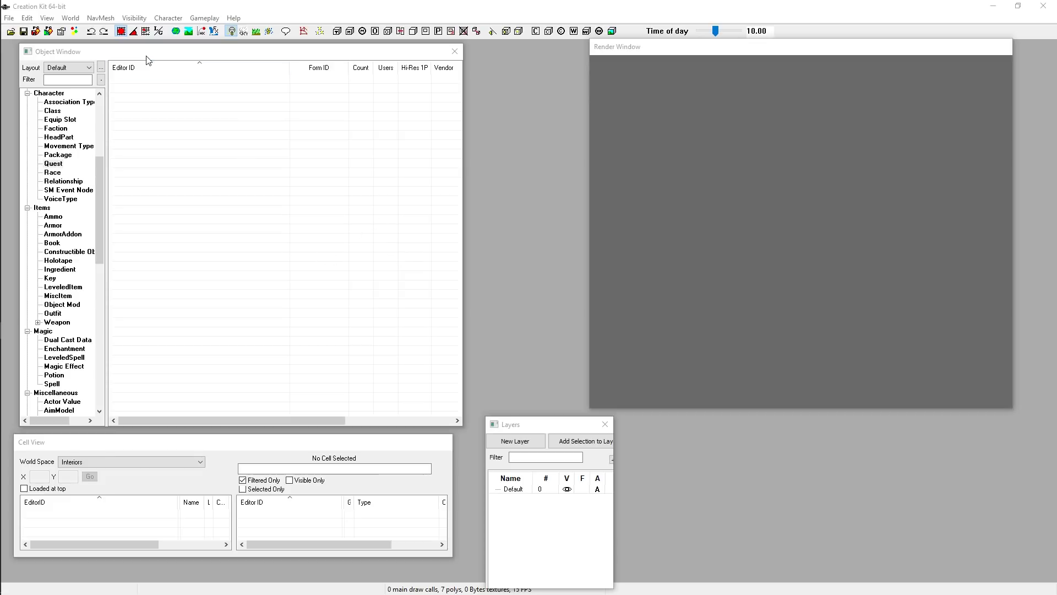
Step: Load the Fallout4.esm master file as the editor's data
mouse_move(17, 24)
left_click(9, 19)
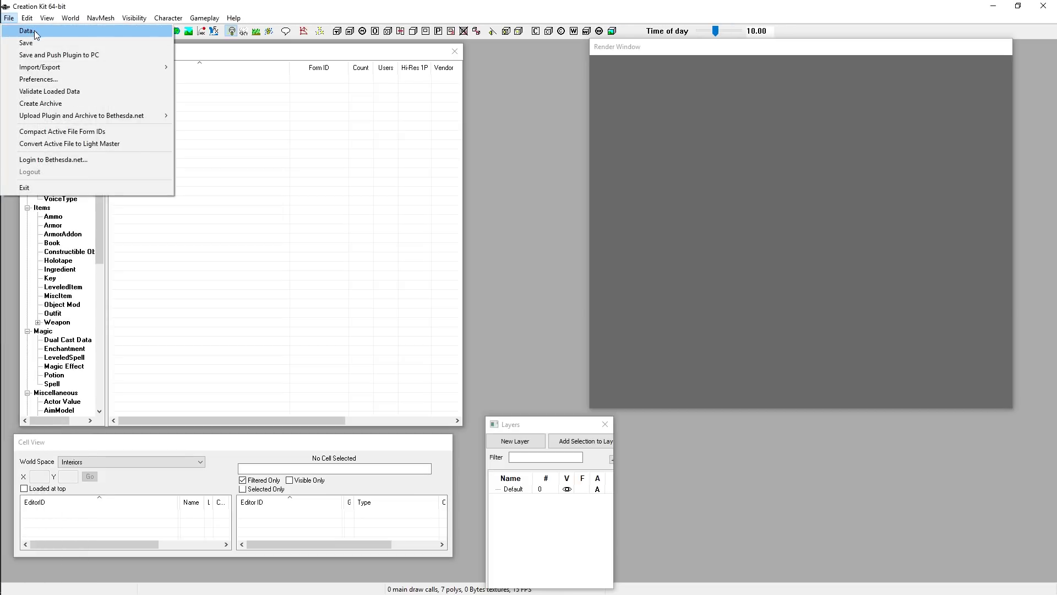
left_click(35, 31)
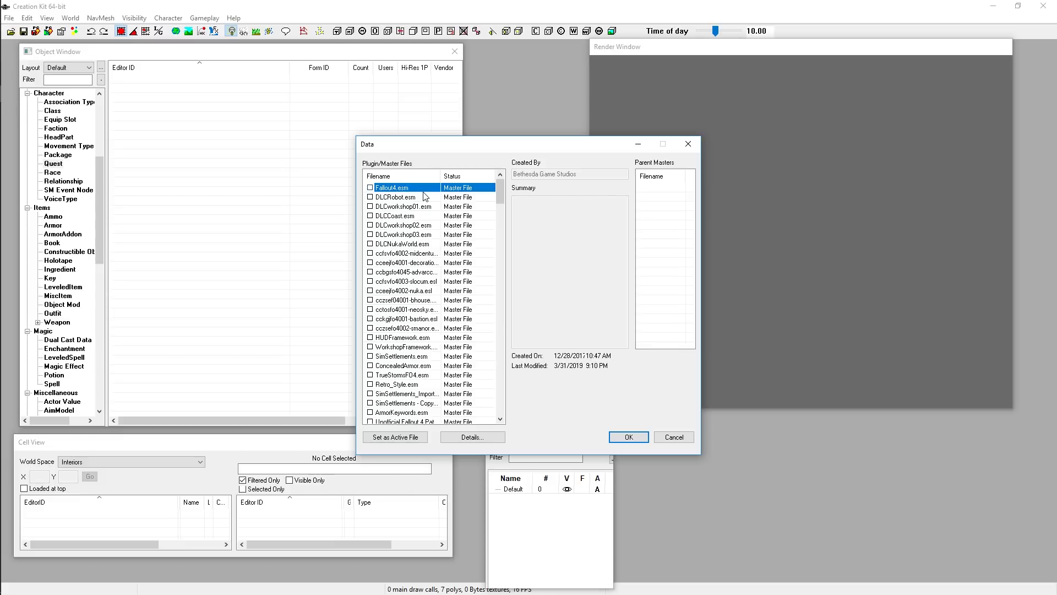
double_click(375, 187)
left_click(370, 188)
left_click(633, 437)
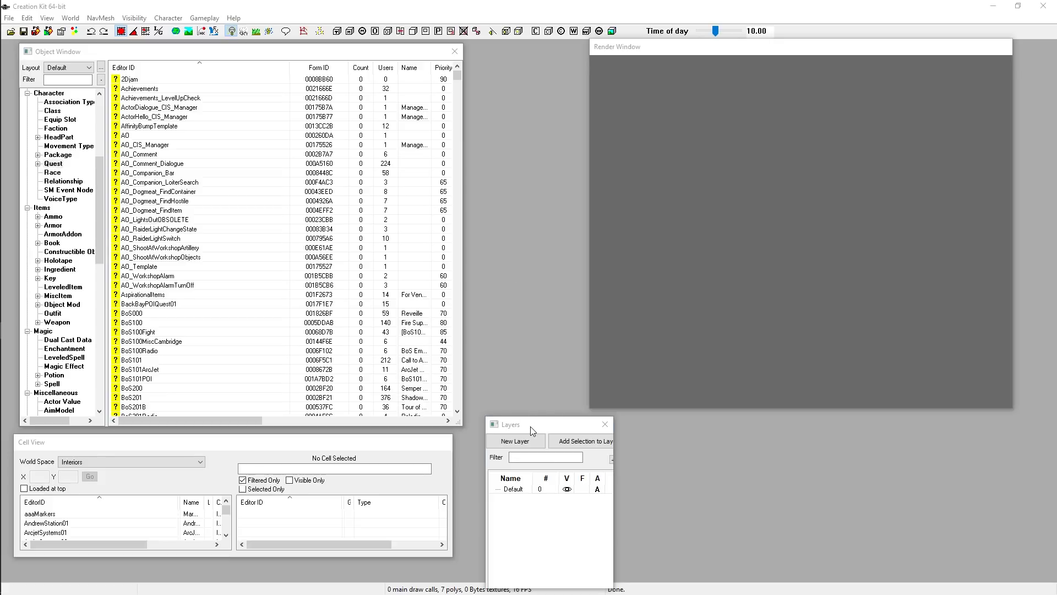
Step: Resize the Layers window so its full controls fit, and place it in the free space beside the Cell View
left_click_drag(530, 426, 524, 339)
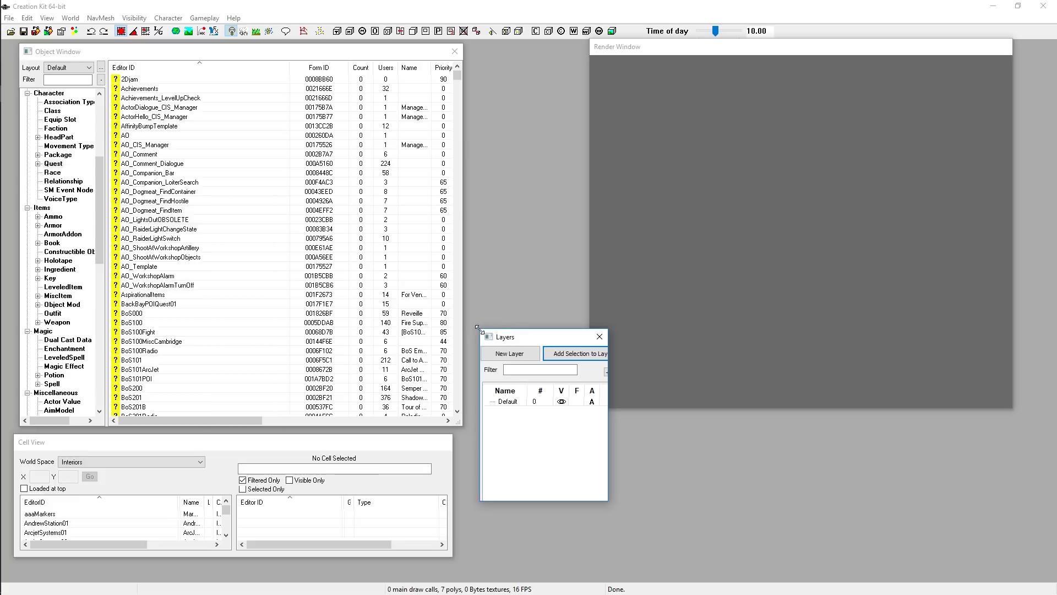
left_click_drag(478, 327, 533, 434)
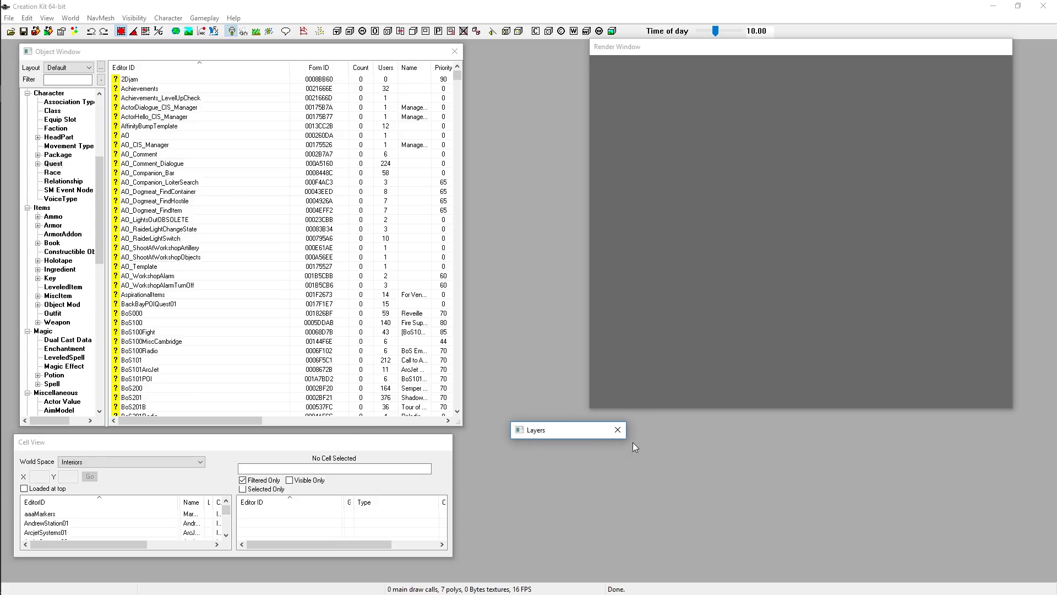
left_click_drag(626, 438, 692, 563)
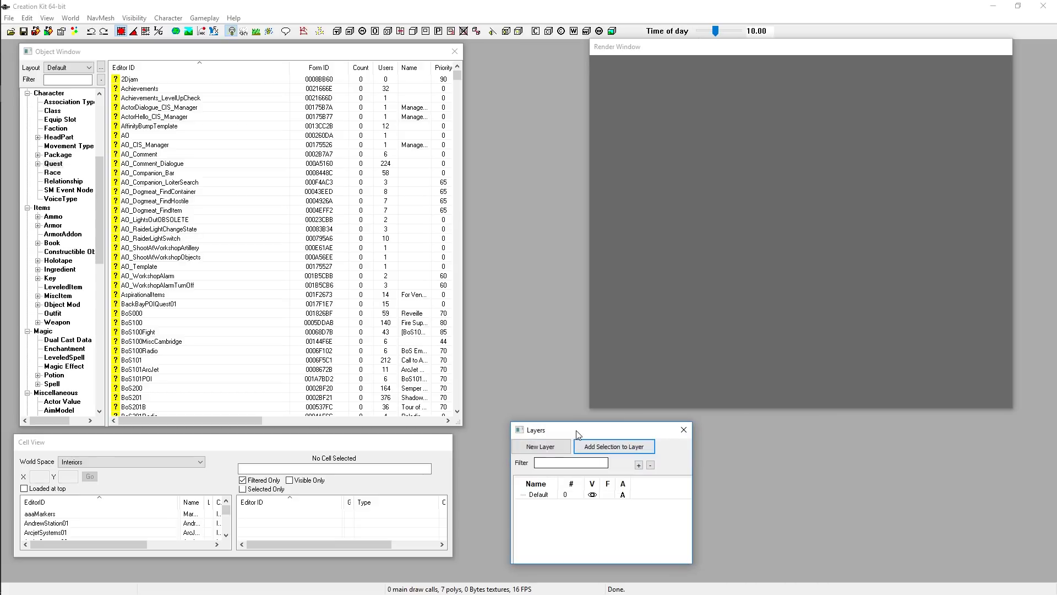
left_click_drag(578, 435, 605, 434)
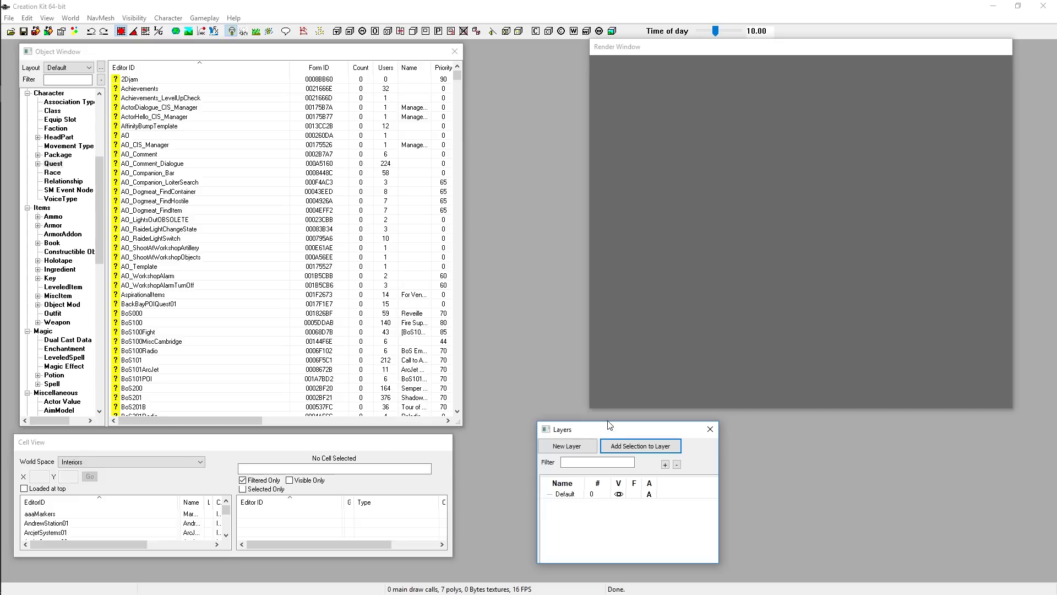
left_click_drag(573, 422, 527, 380)
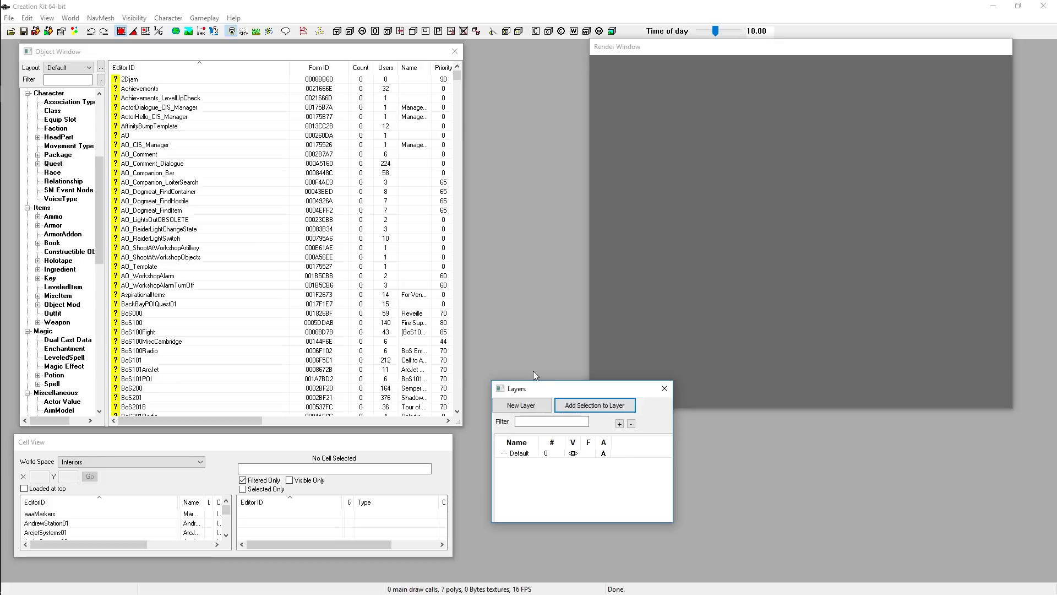
left_click_drag(518, 391, 534, 452)
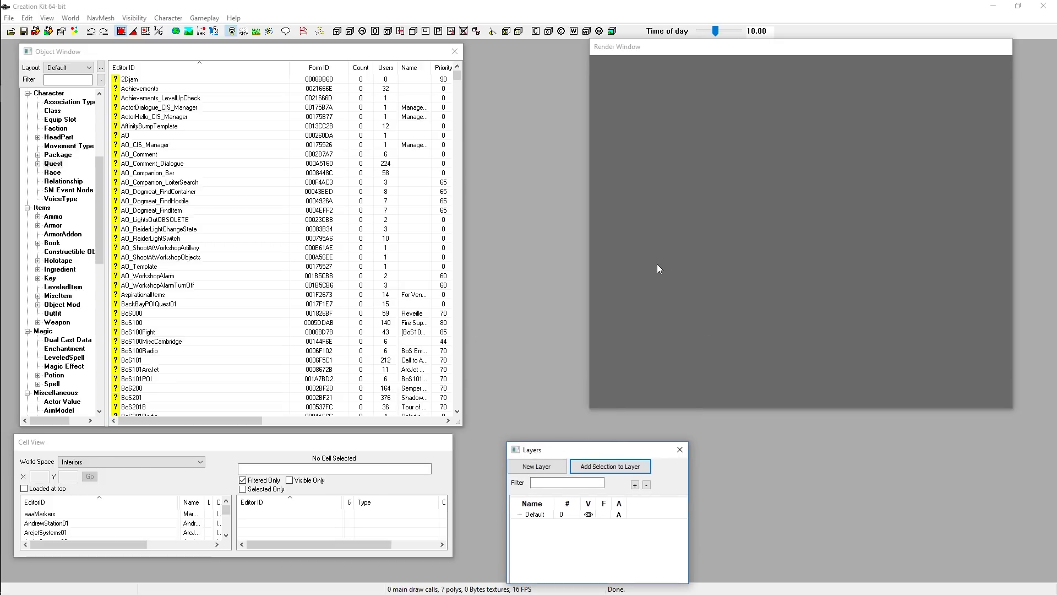
Step: Examine the record categories and the list of quest records in the Object Window
left_click(172, 55)
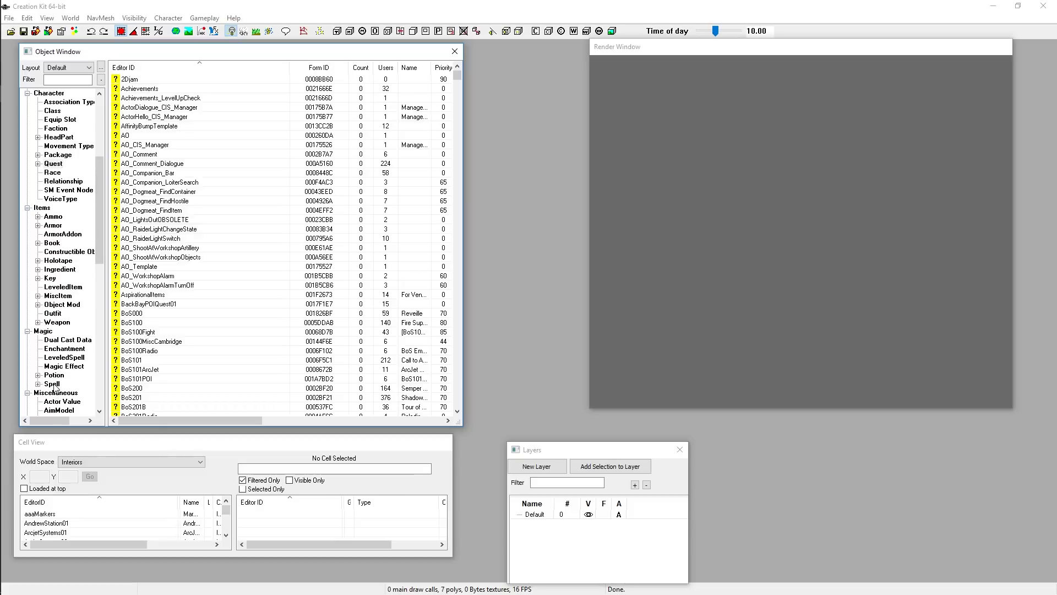
scroll(61, 369, "up", 7)
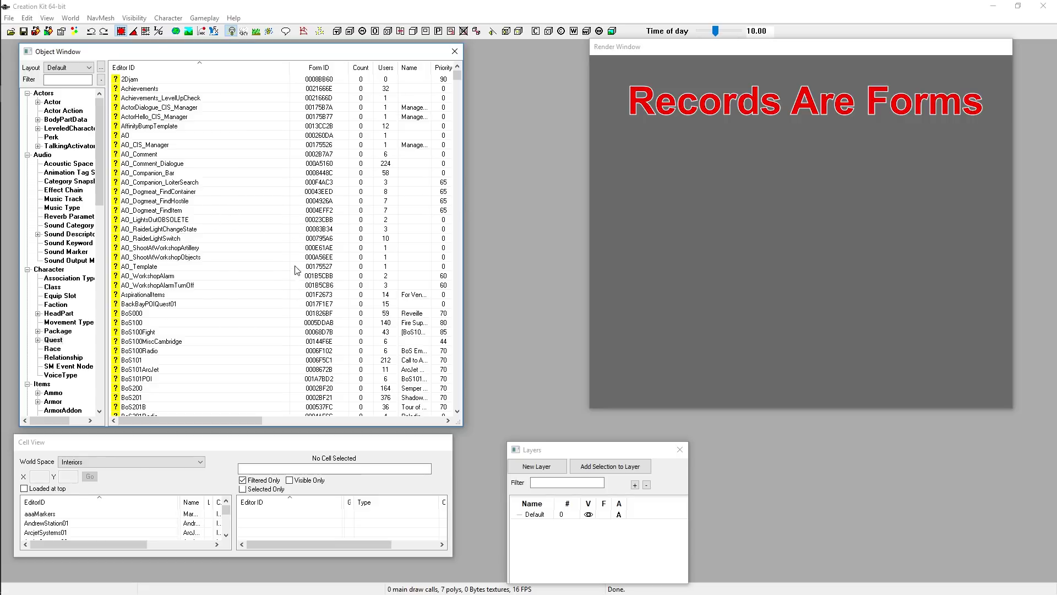
scroll(101, 211, "down", 2)
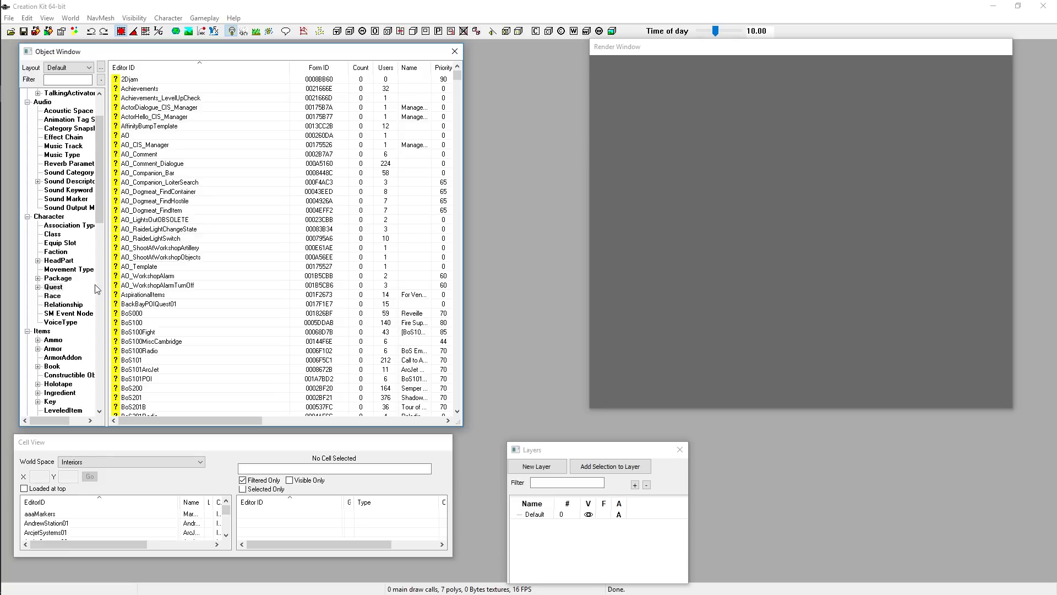
scroll(238, 284, "down", 4)
scroll(237, 283, "down", 15)
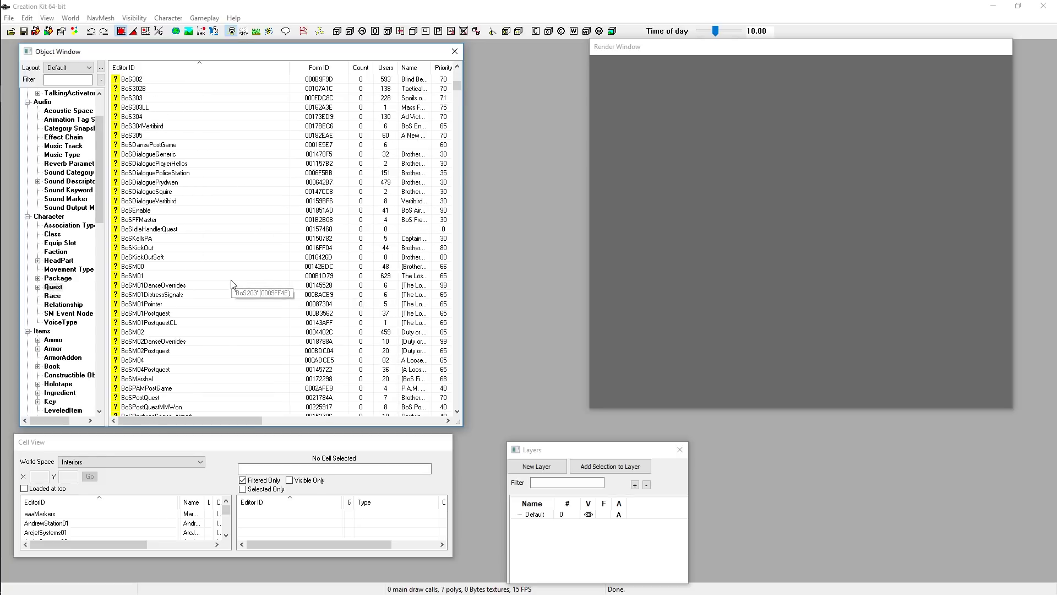
scroll(233, 284, "down", 20)
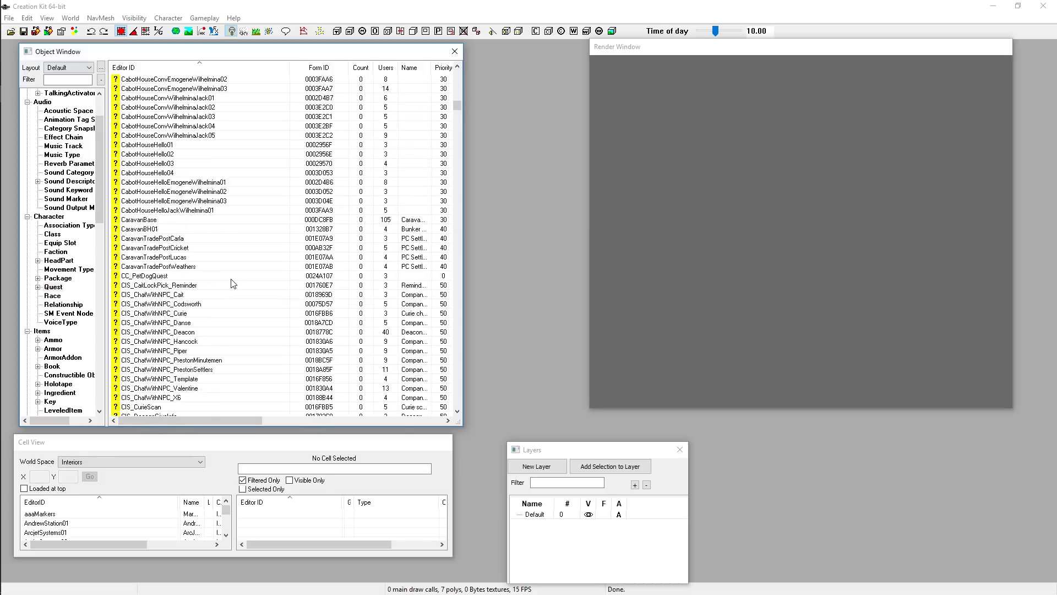
scroll(292, 299, "up", 20)
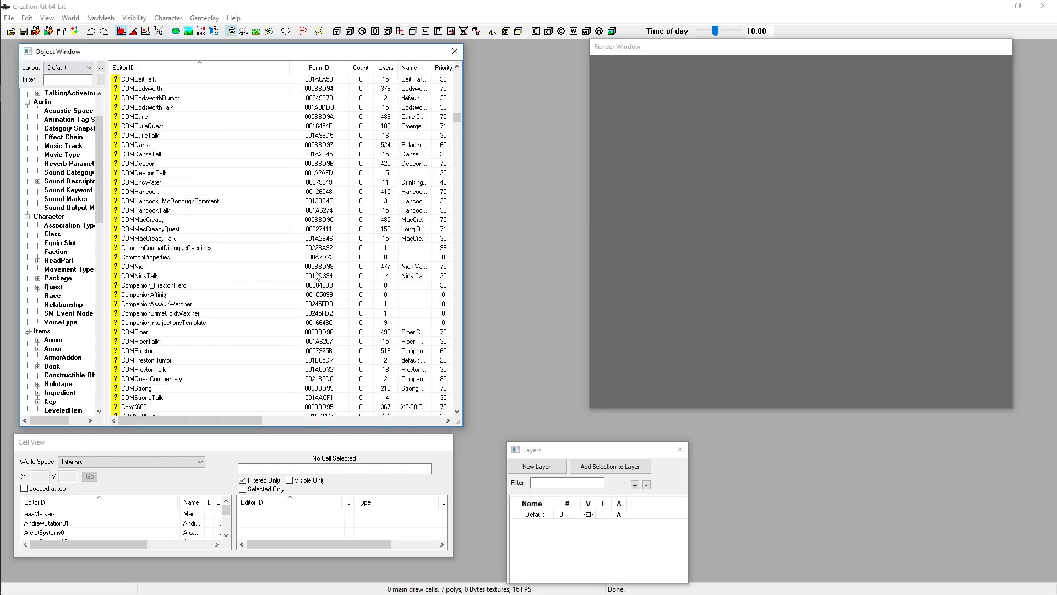
scroll(241, 290, "up", 9)
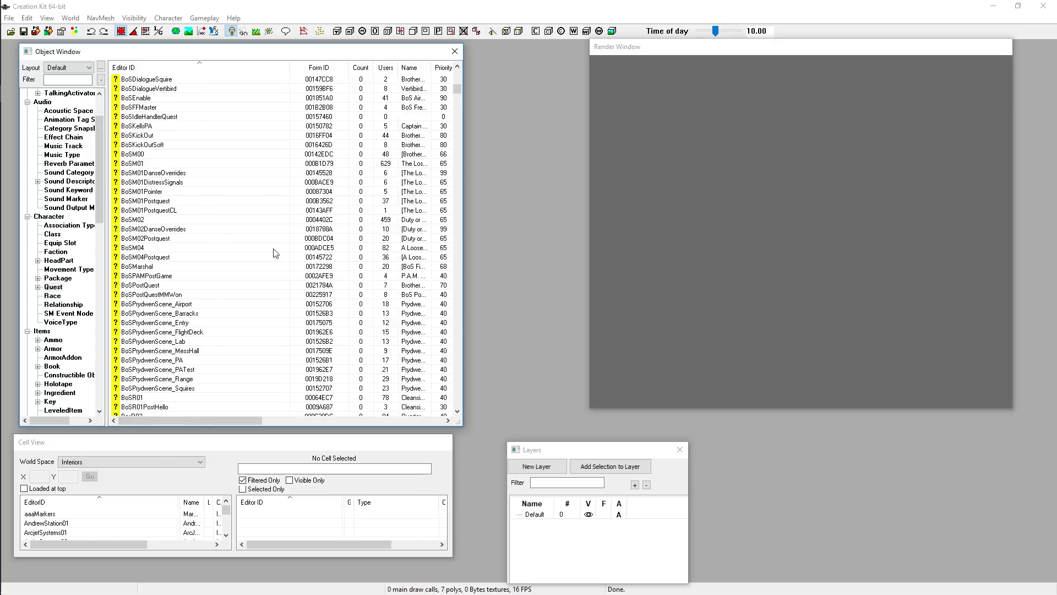
Step: Open the BoSM00 quest record to view its quest data, and close it without changes
double_click(132, 267)
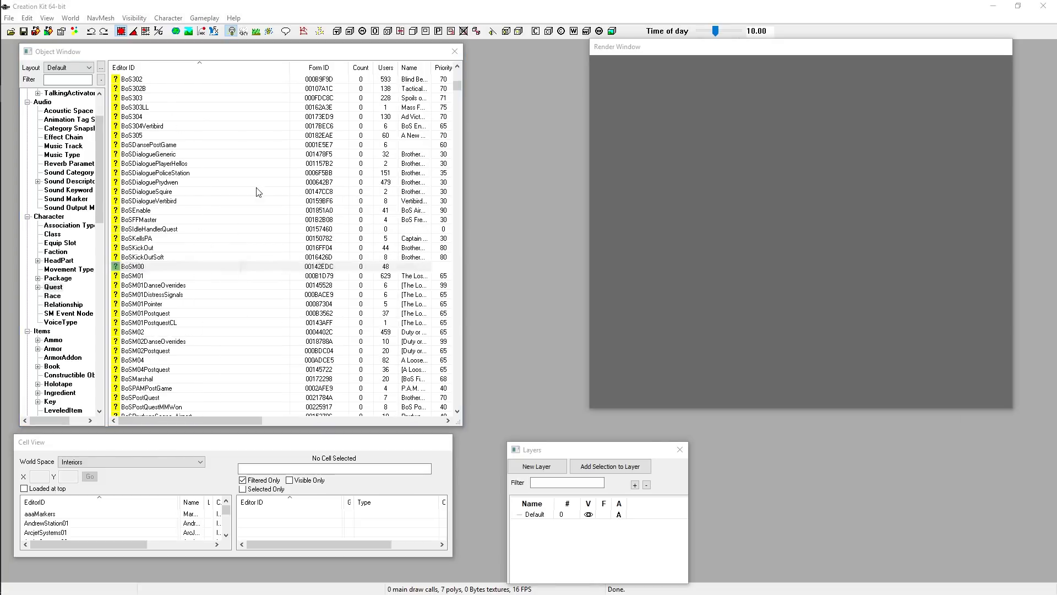
left_click(29, 116)
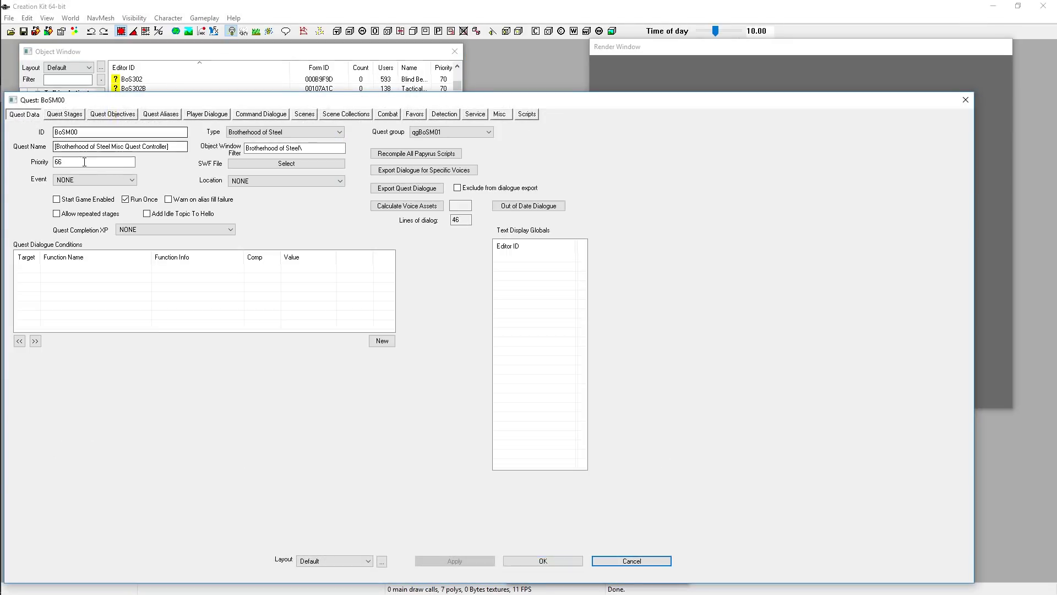
left_click(966, 100)
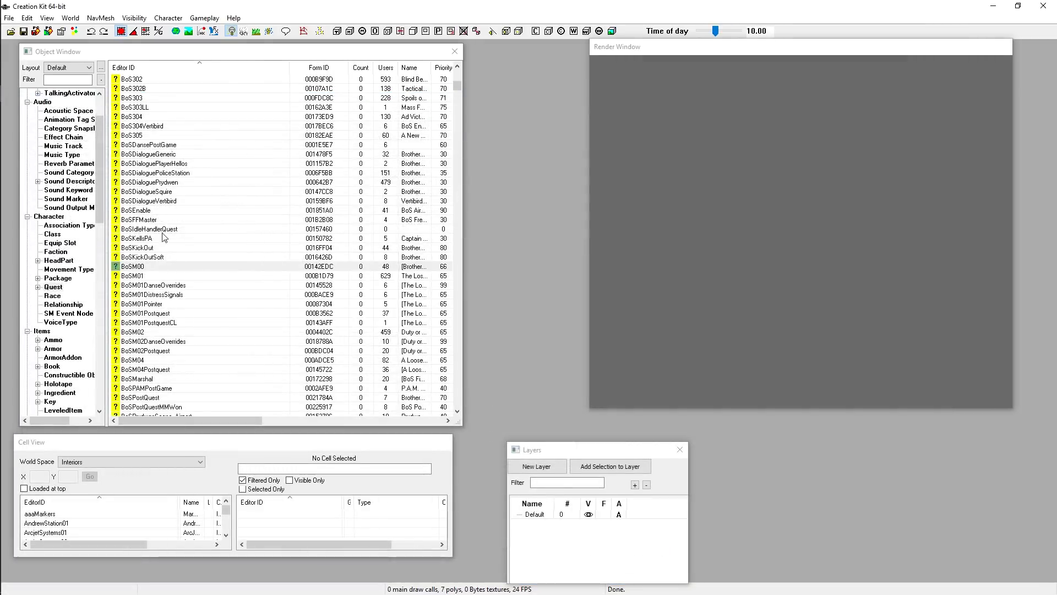
Step: Open the BoSM01 quest record to inspect its quest name, and cancel out of it
double_click(132, 275)
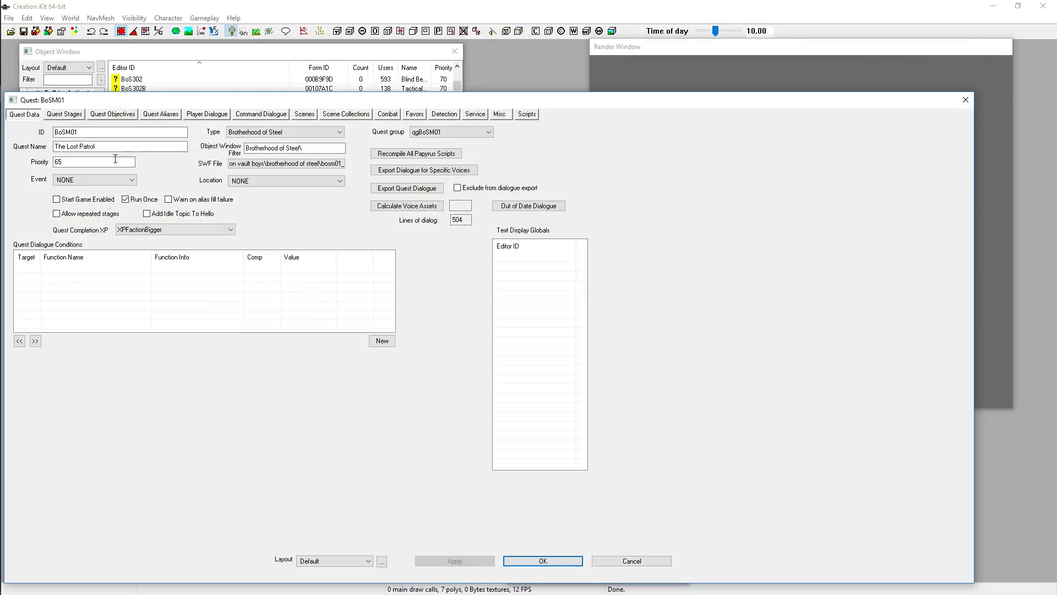
key("Tab")
left_click(113, 146)
left_click(639, 561)
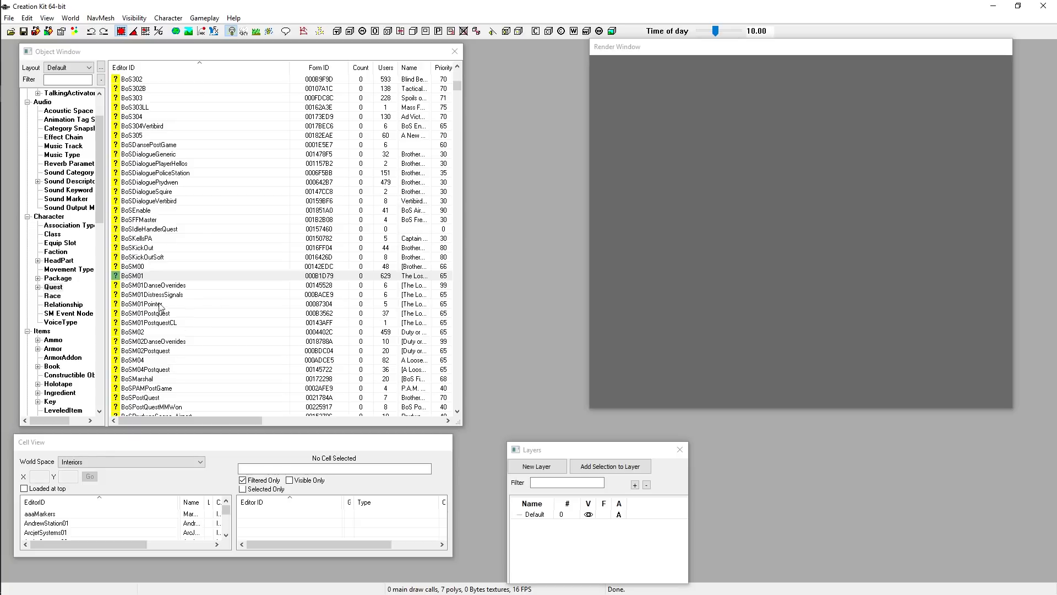
Step: Reopen the BoSM00 quest record to check how its quest name is written, and cancel out of it
double_click(140, 267)
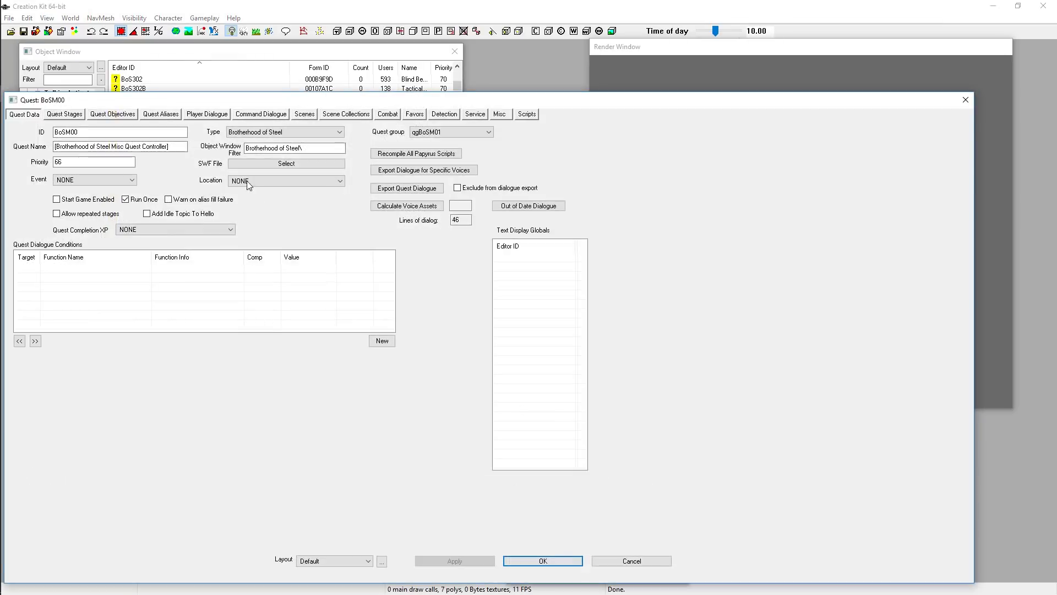
left_click_drag(187, 146, 54, 147)
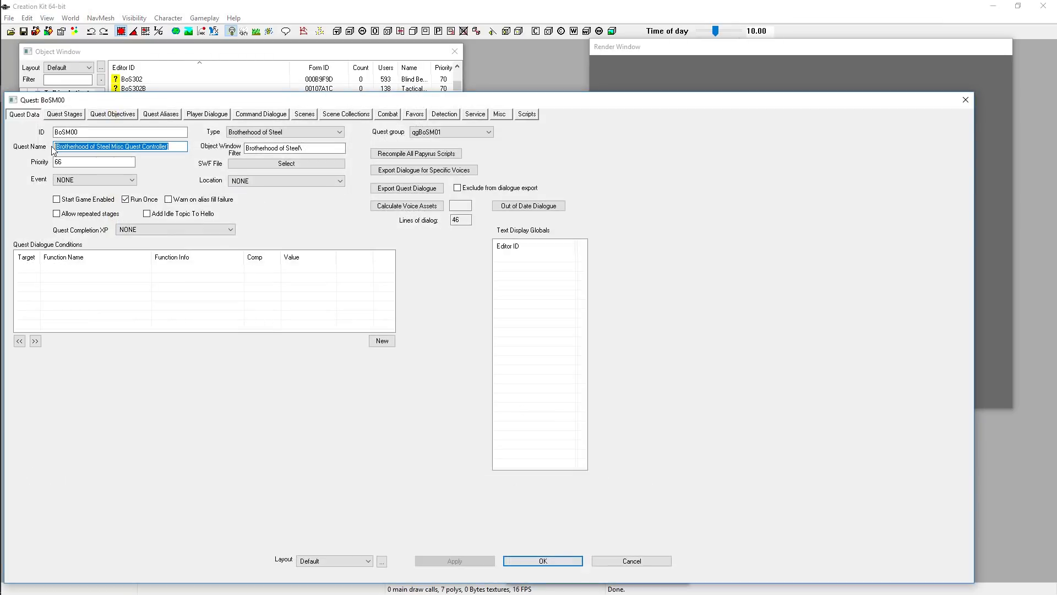
left_click(55, 147)
left_click(636, 561)
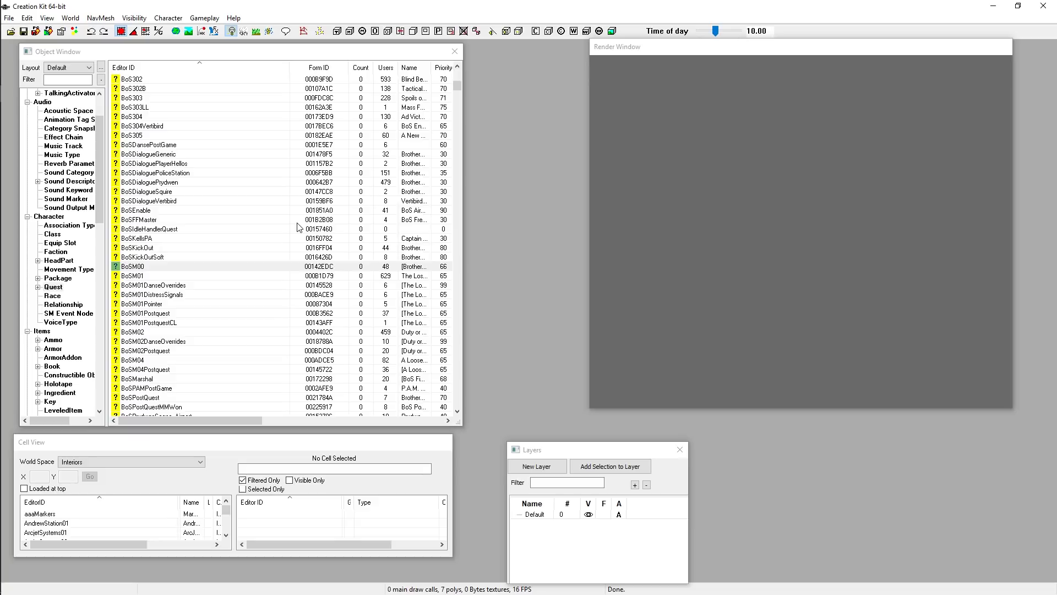
Step: Look through the Brotherhood of Steel quest records again and browse the category tree from Actors to Miscellaneous
scroll(297, 226, "up", 15)
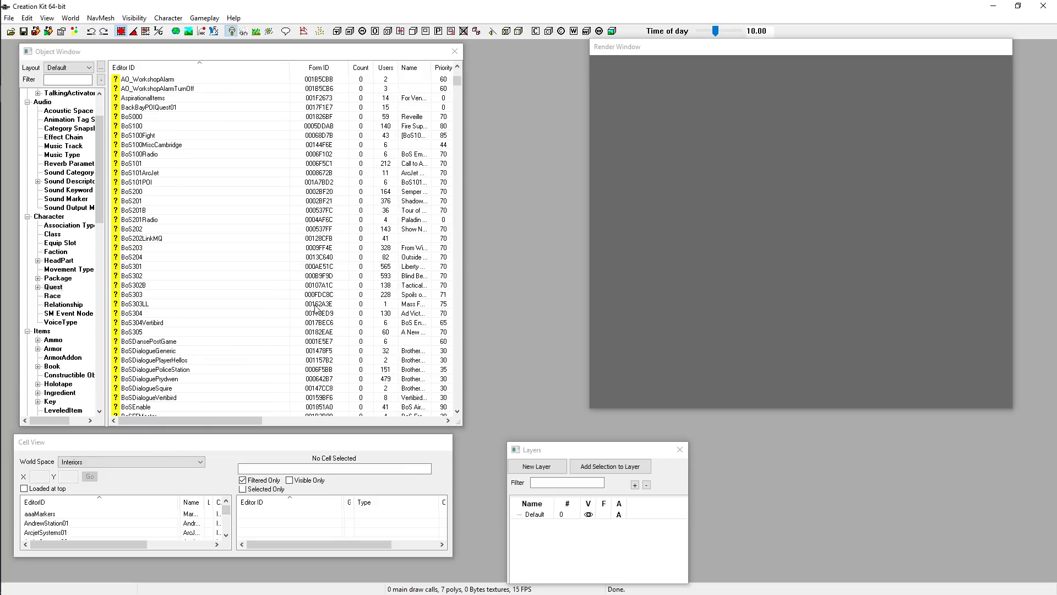
scroll(278, 268, "down", 12)
scroll(259, 357, "up", 13)
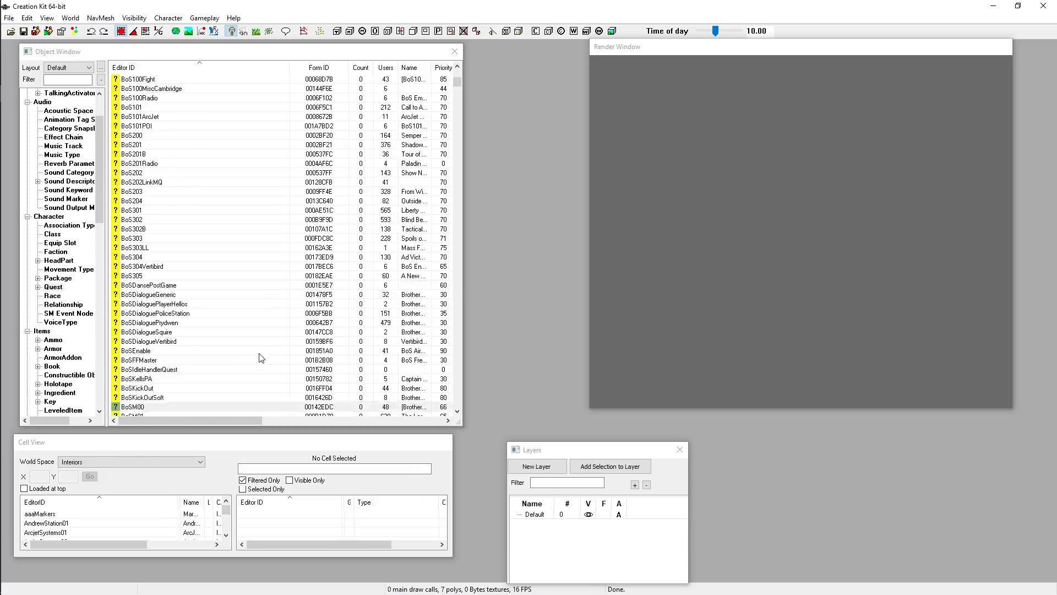
scroll(57, 269, "up", 2)
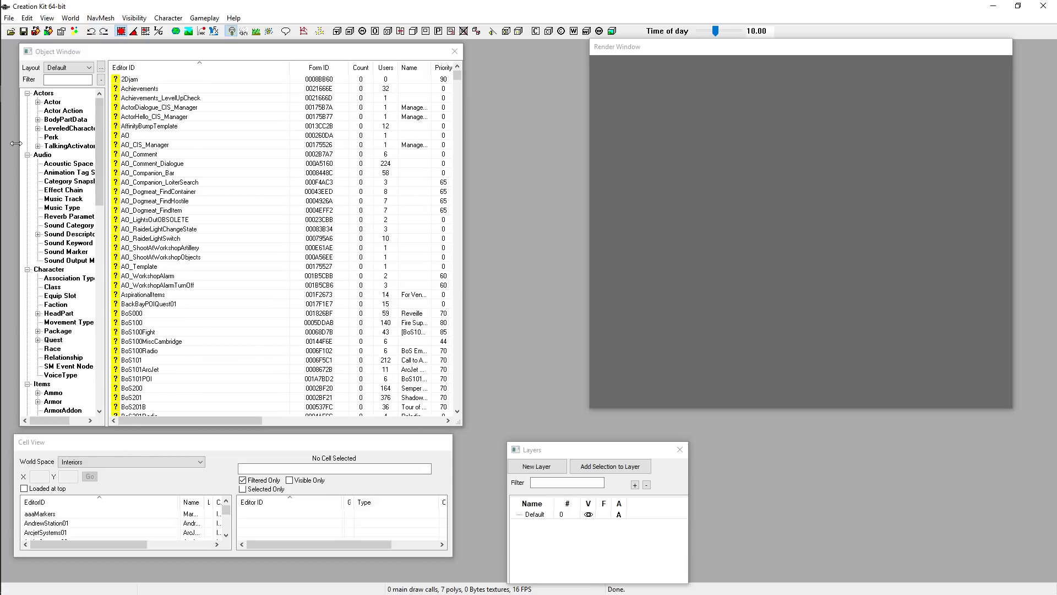
scroll(67, 220, "down", 16)
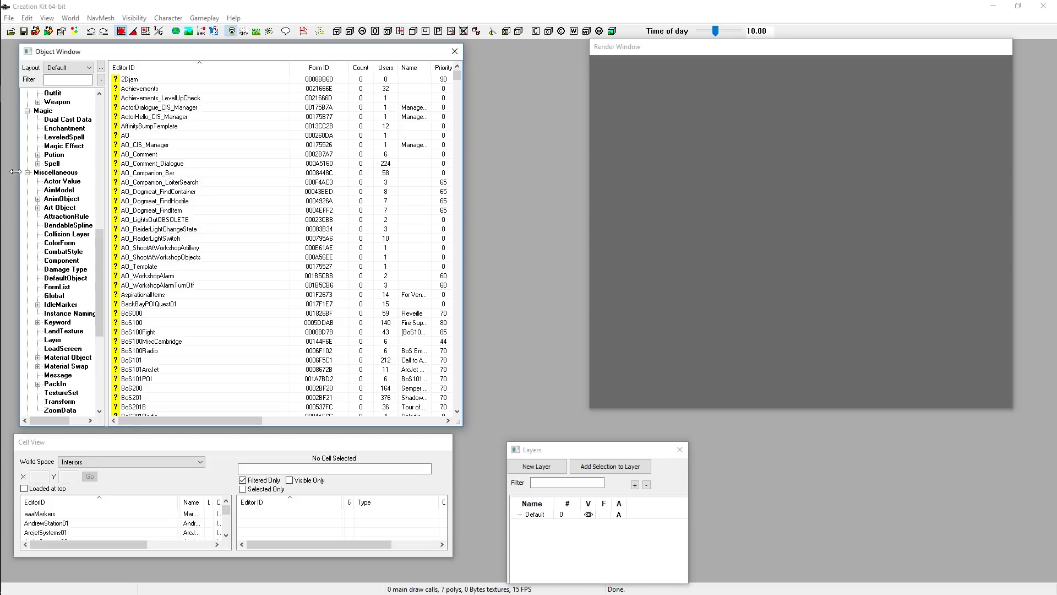
Step: Look inside the Potion category under Magic, collapse it again, and browse the category tree down to WorldObjects
left_click(38, 155)
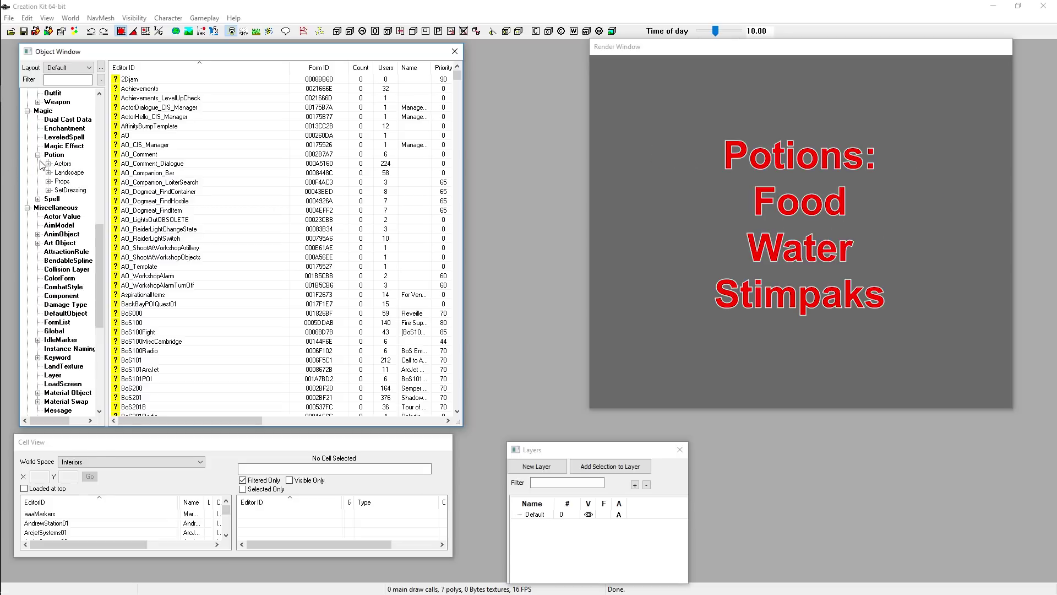
left_click(38, 155)
scroll(79, 266, "down", 6)
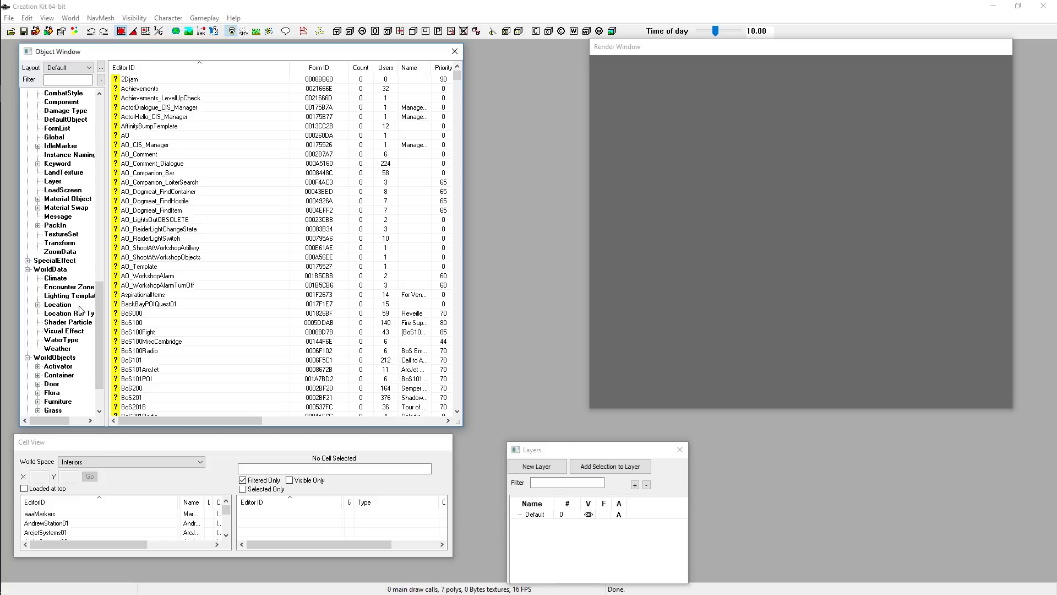
scroll(74, 320, "down", 2)
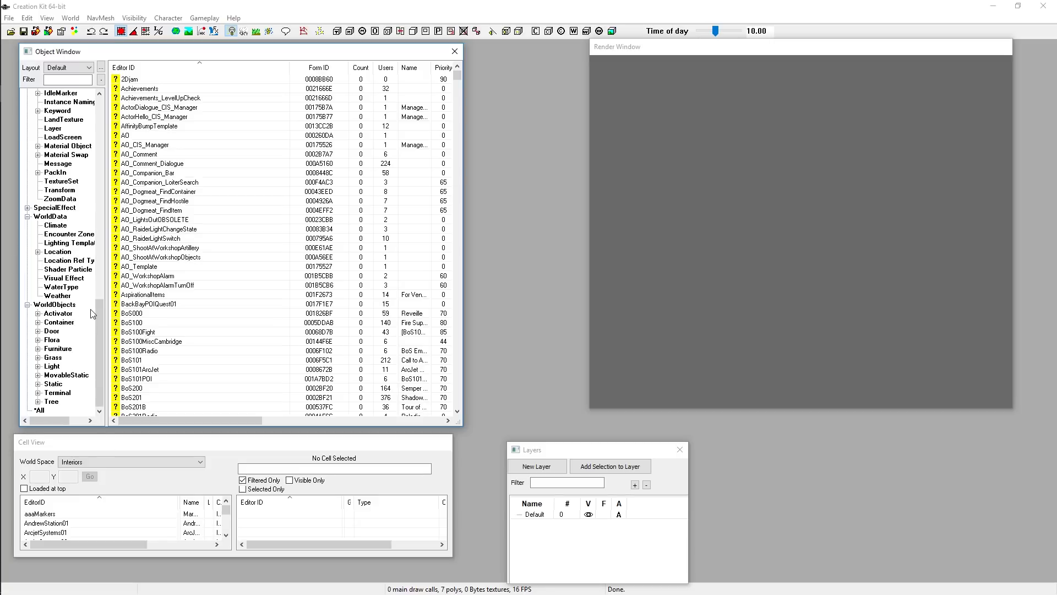
scroll(87, 283, "up", 18)
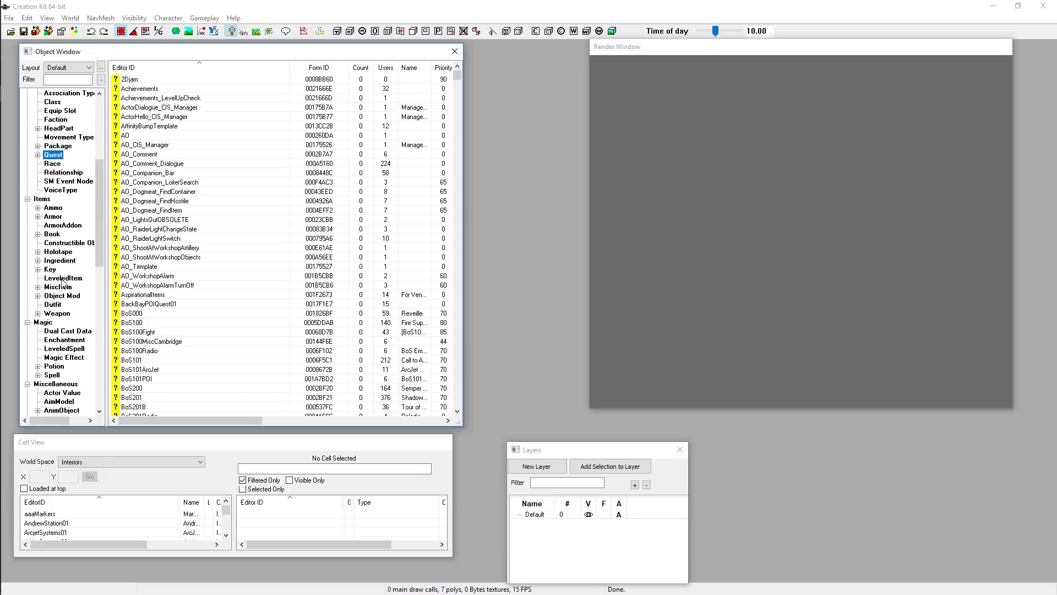
Step: Select the Magic category and look over the categories from Actors down to Miscellaneous
left_click(47, 322)
scroll(66, 326, "up", 5)
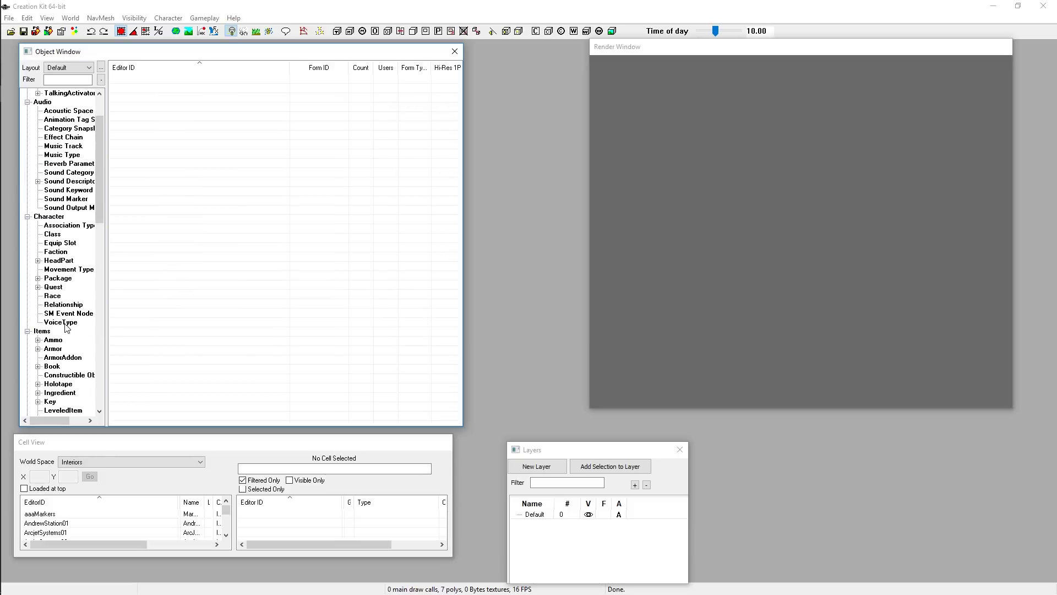
scroll(66, 326, "up", 2)
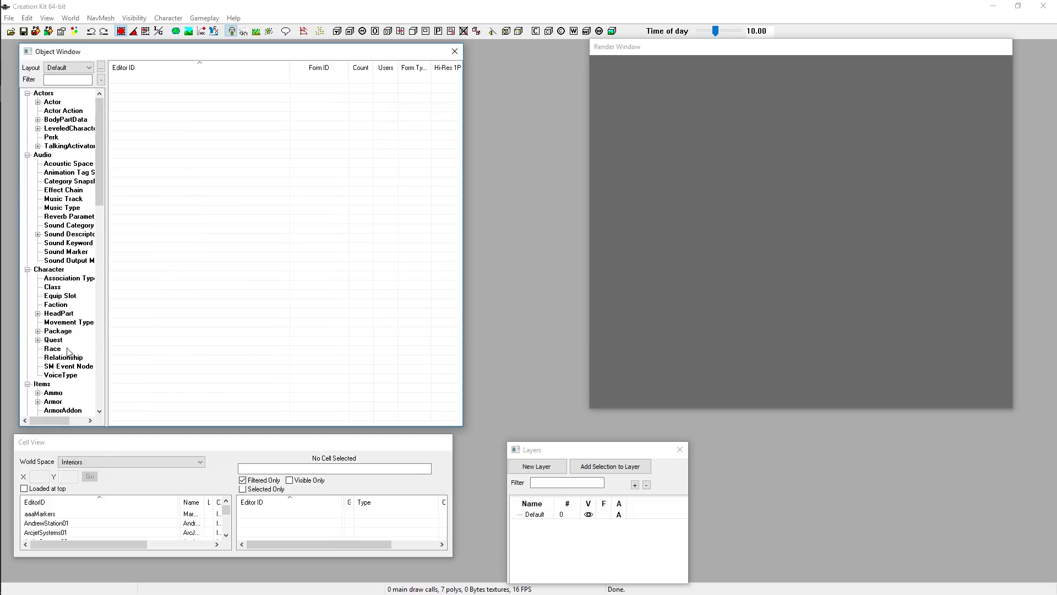
scroll(55, 331, "down", 12)
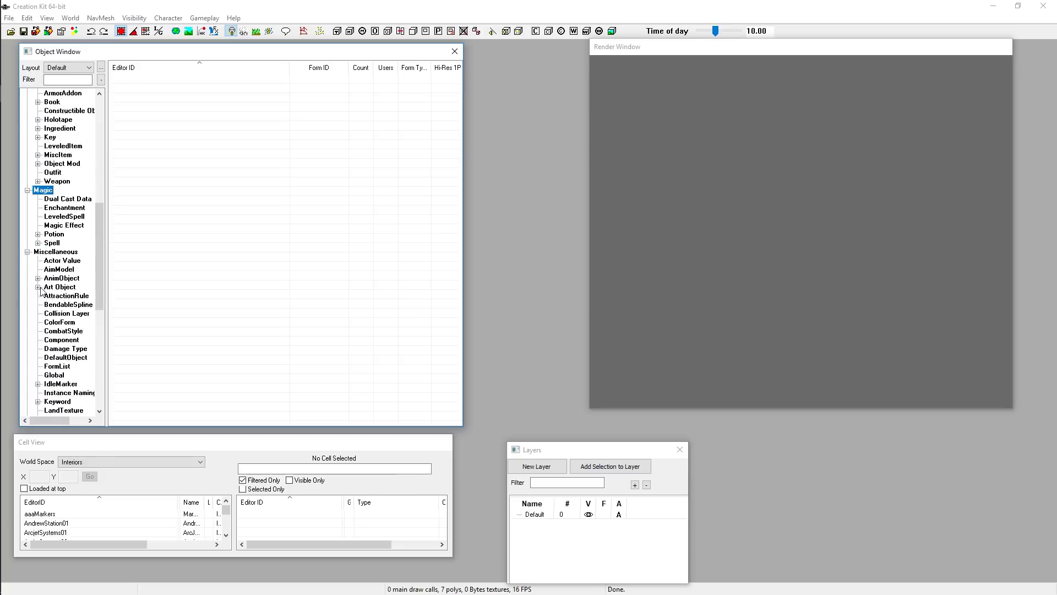
Step: List the AimModel records and the ColorForm records from the Miscellaneous category
scroll(40, 290, "down", 1)
left_click(53, 243)
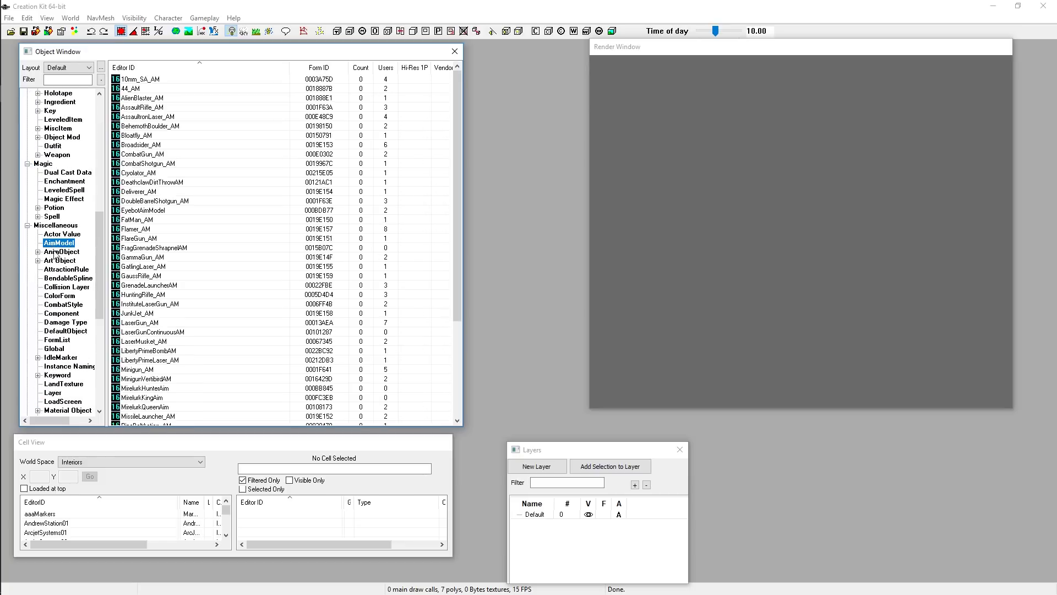
left_click(55, 296)
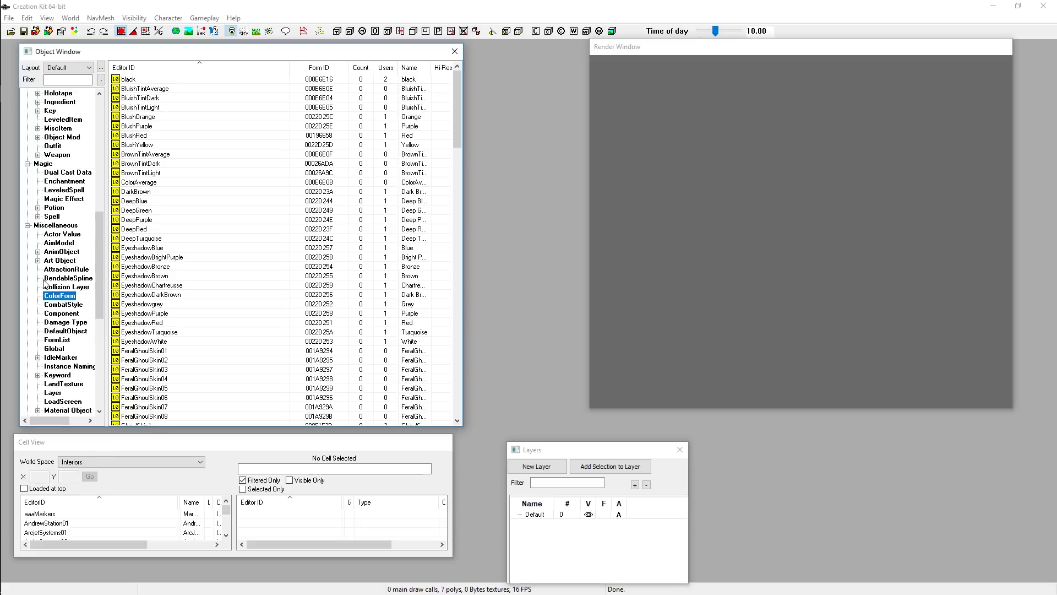
Step: Open the BrownTintLight color record to inspect its color settings, and cancel out of it
scroll(64, 344, "up", 15)
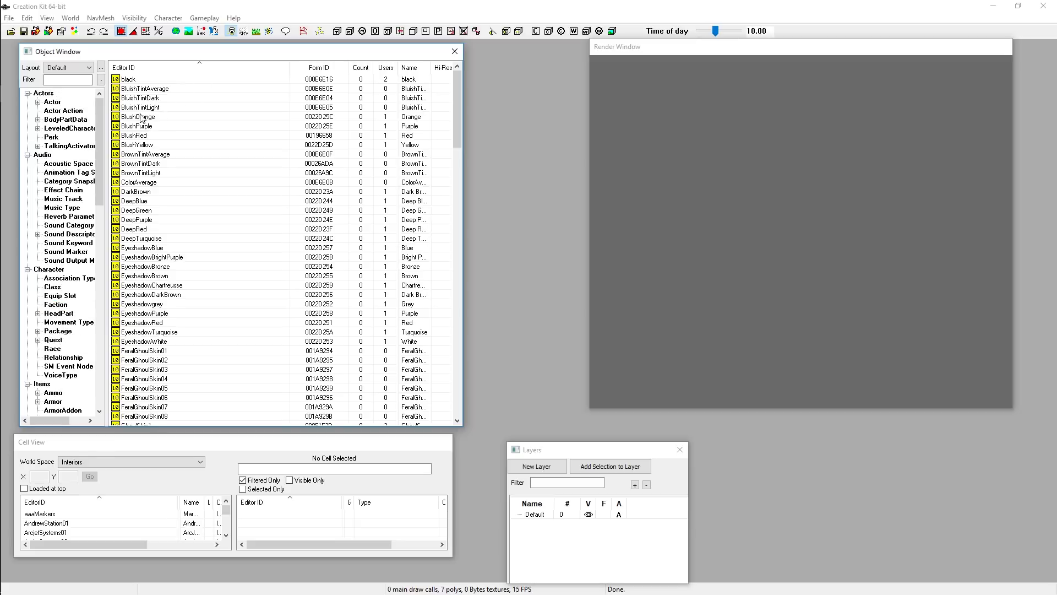
double_click(126, 174)
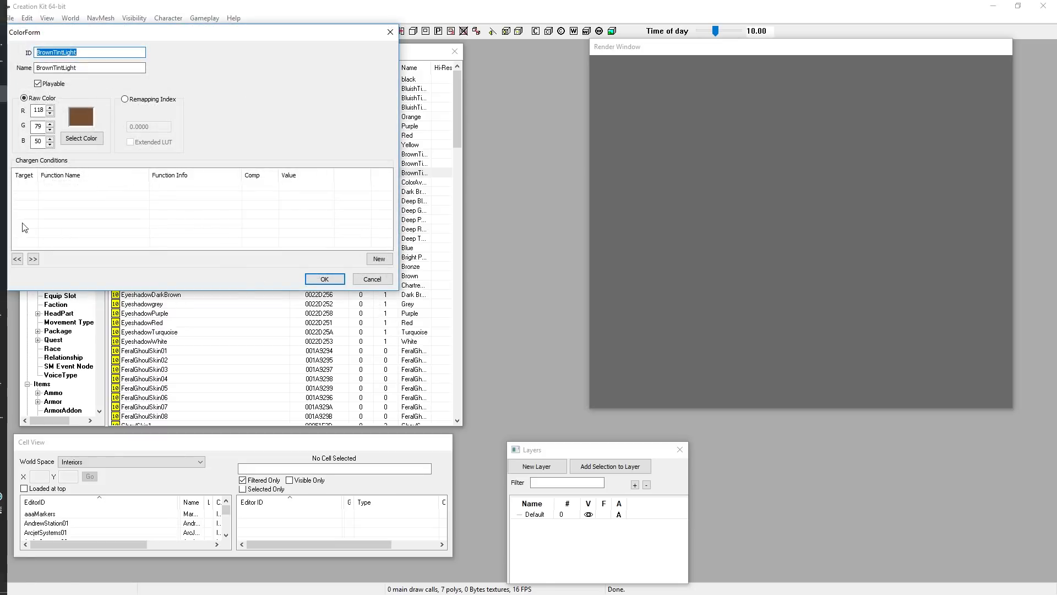
left_click(378, 280)
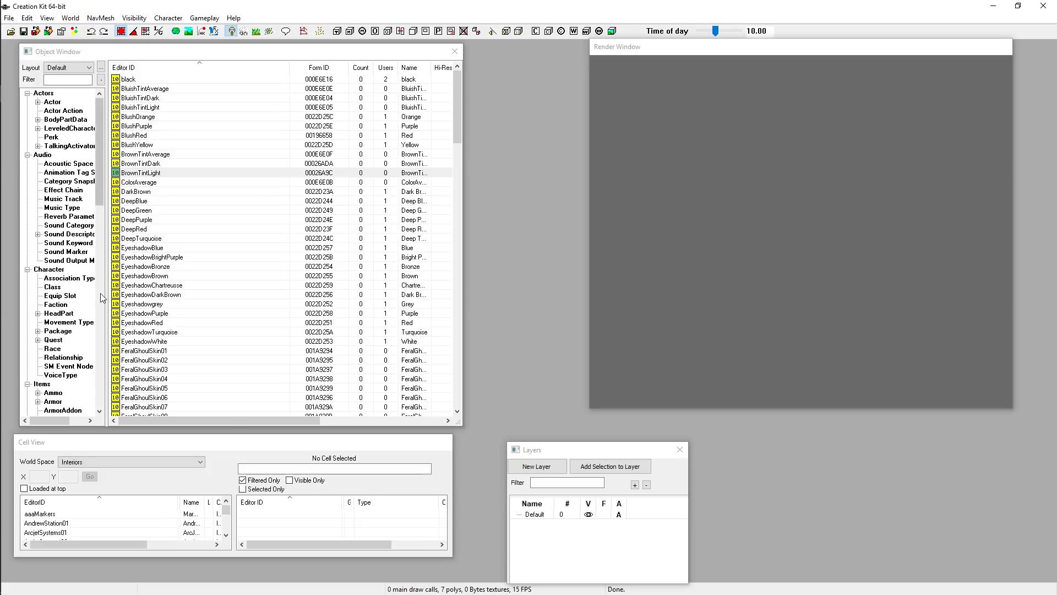
Step: Expand the Ammo category and its Actors subcategory under Items, and list all ammo records
scroll(66, 386, "down", 9)
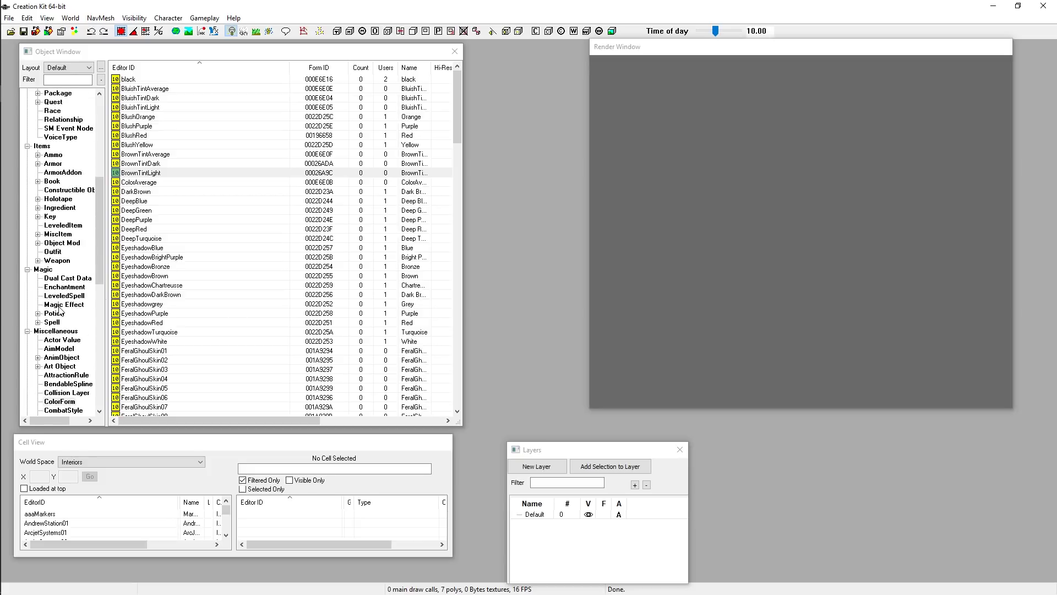
left_click(38, 155)
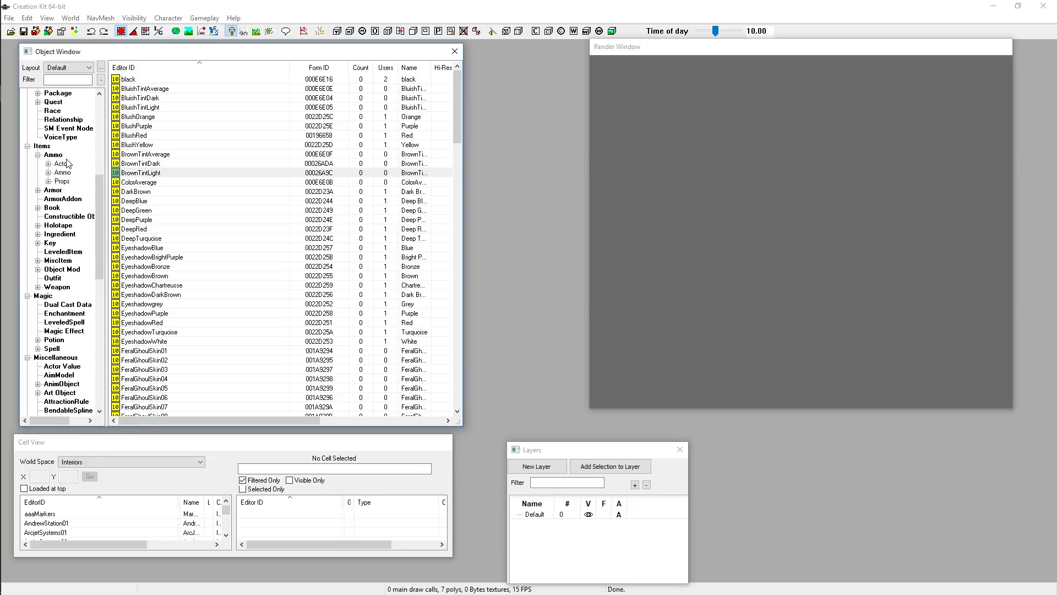
left_click(49, 163)
left_click(53, 155)
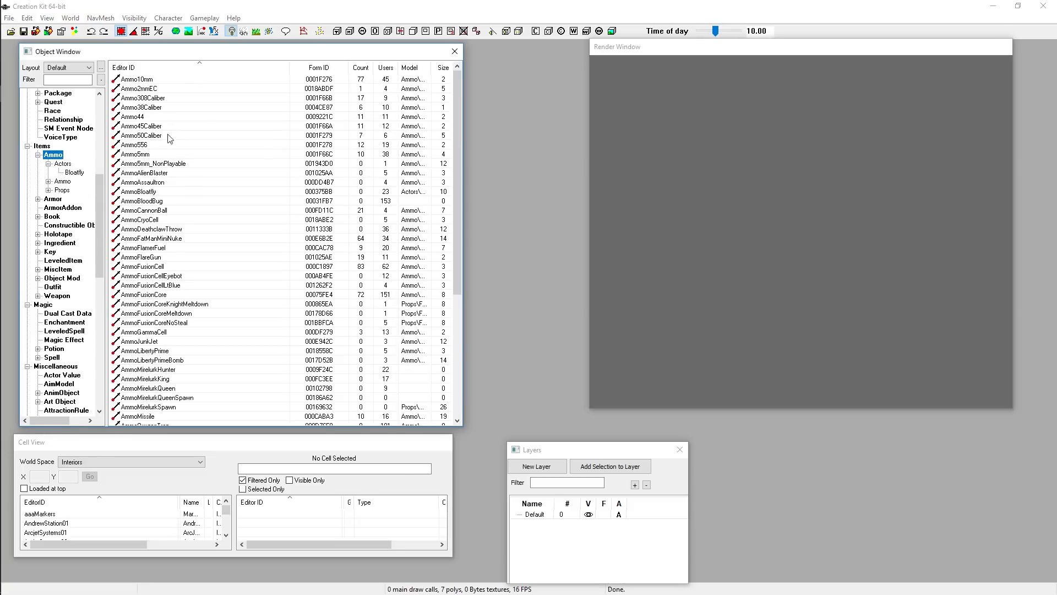
Step: Open the Ammo5mm and AmmoAssaultron records to inspect their ammo data, closing each without changes
double_click(145, 154)
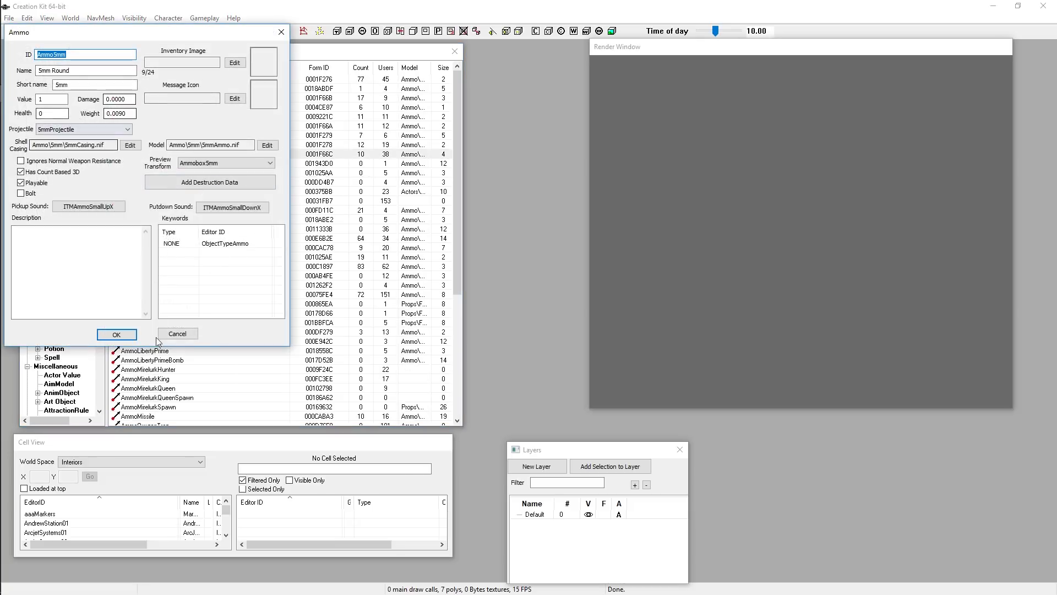
left_click(185, 335)
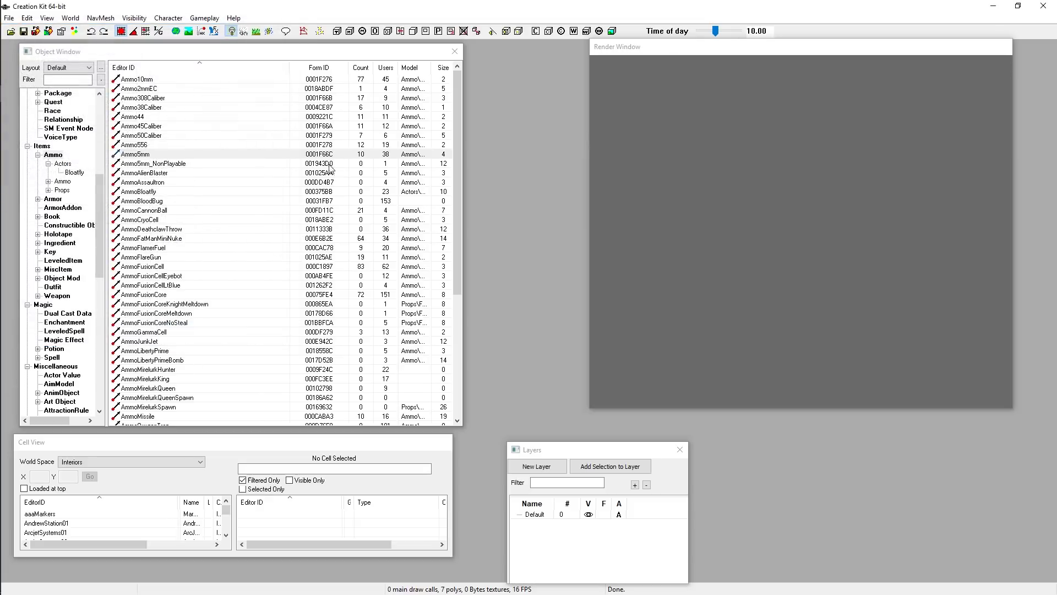
scroll(63, 310, "up", 9)
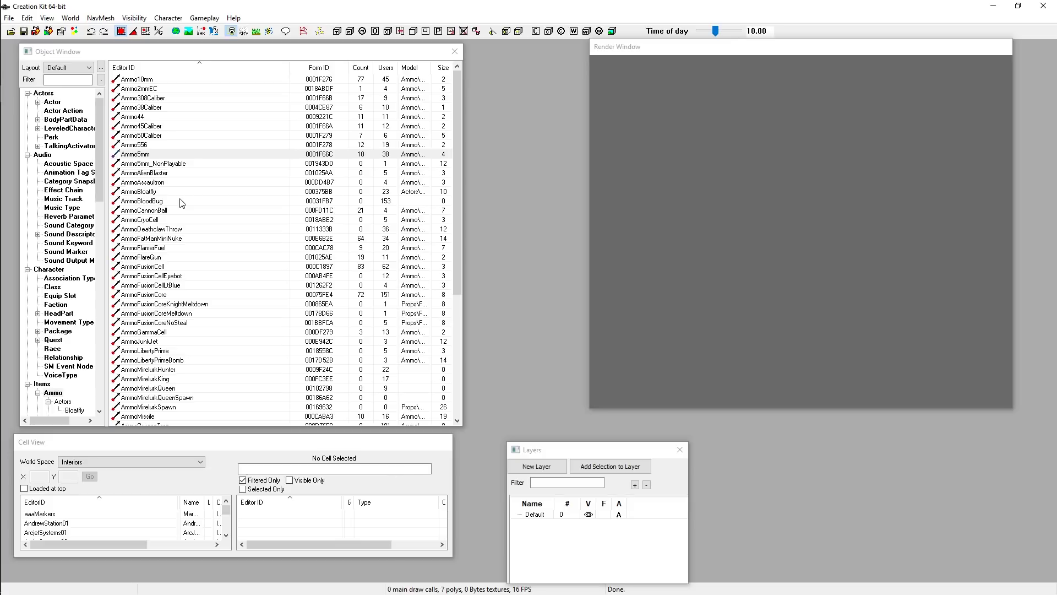
scroll(60, 181, "down", 15)
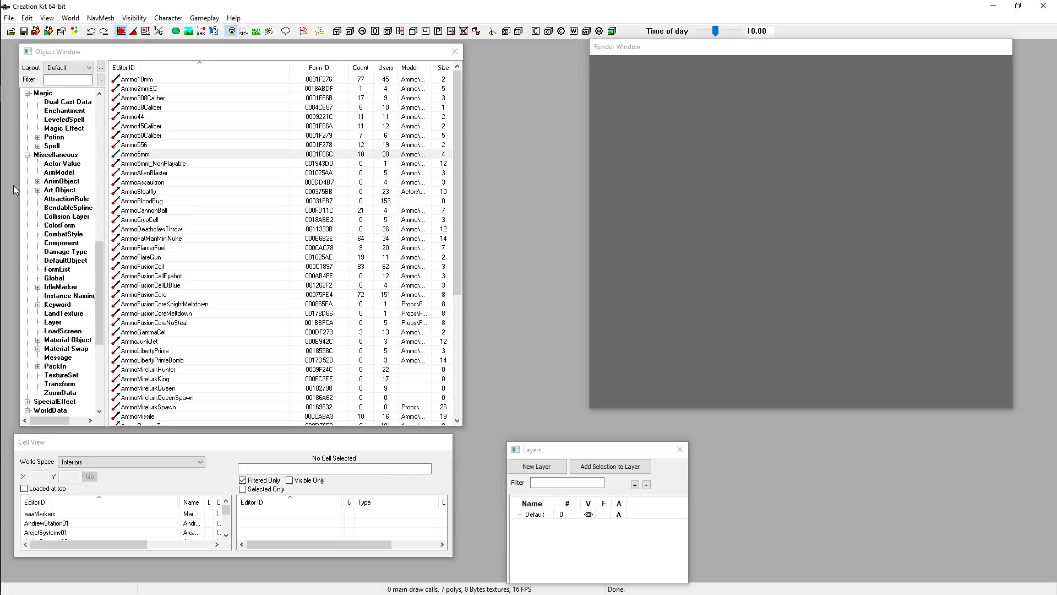
double_click(166, 182)
key("Escape")
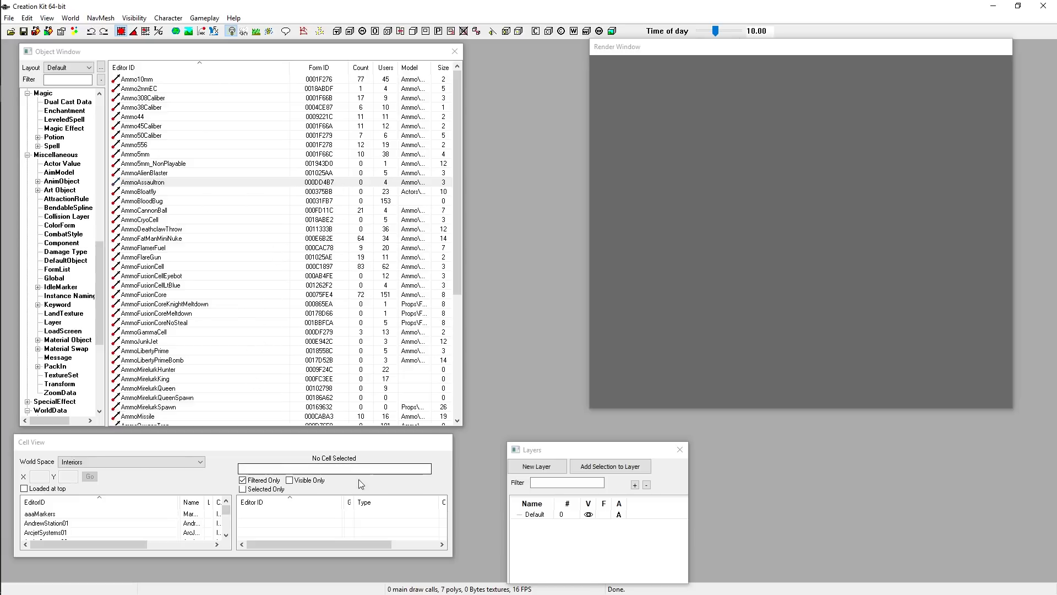
Step: Enlarge the Cell View upward to show more cells and move the Render Window closer beside it
left_click(178, 447)
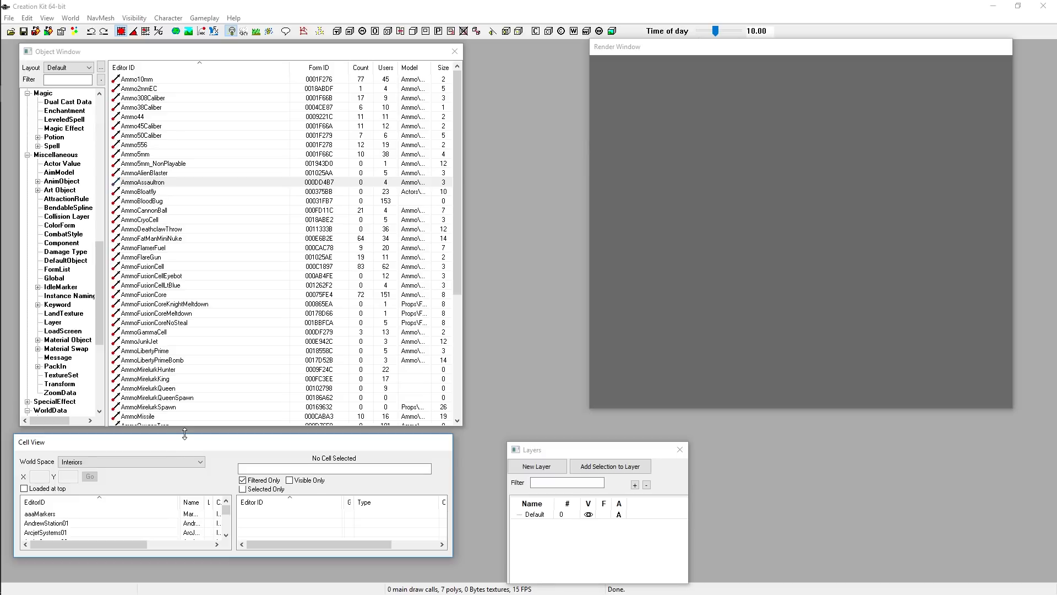
left_click_drag(189, 434, 197, 174)
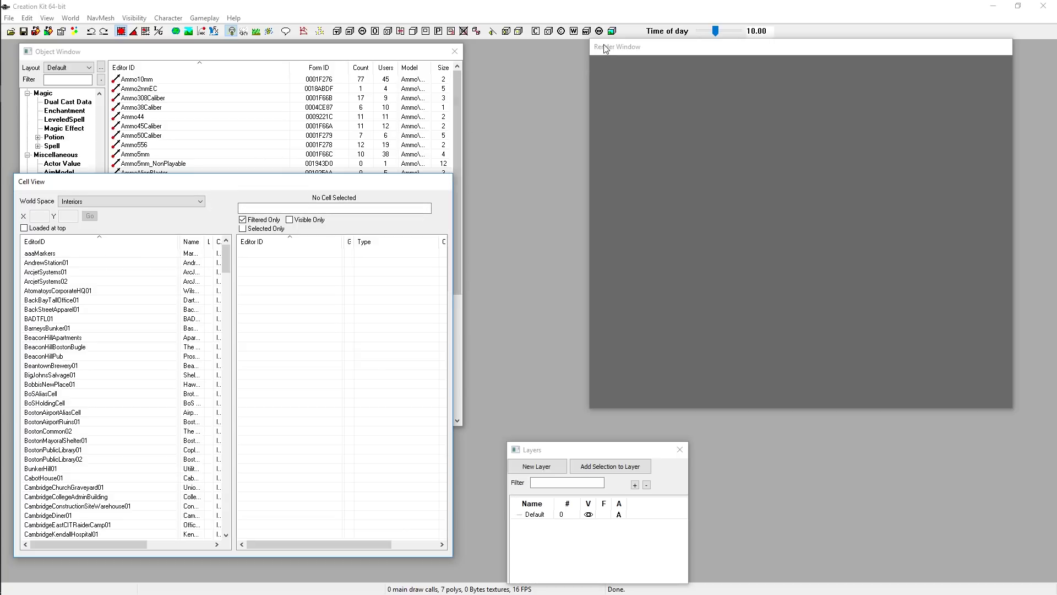
left_click_drag(607, 39, 504, 51)
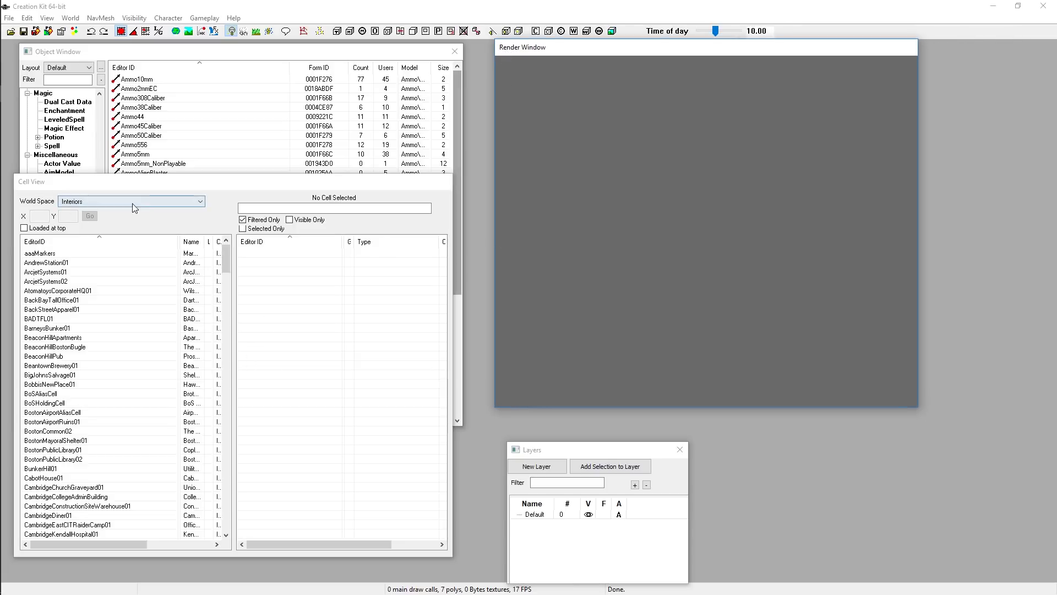
Step: Examine the available world spaces in the Cell View and leave Interiors selected
left_click(77, 202)
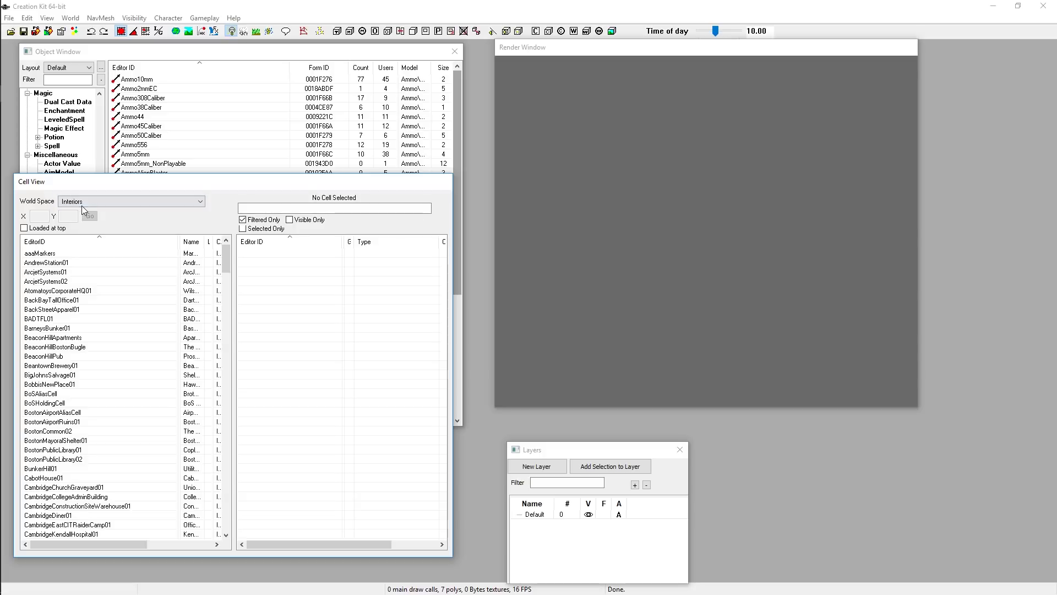
left_click(95, 200)
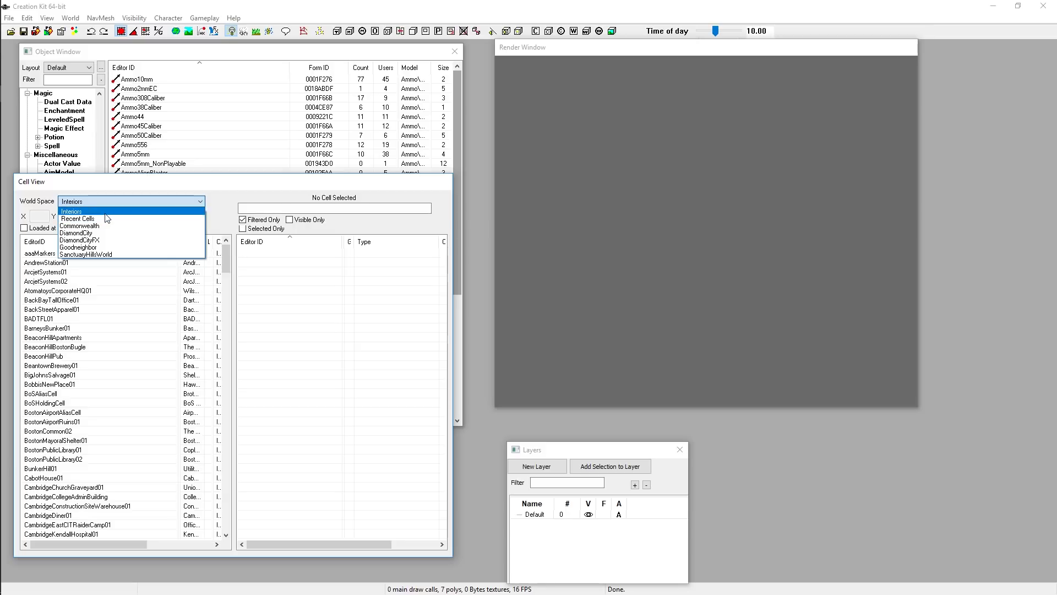
left_click(68, 190)
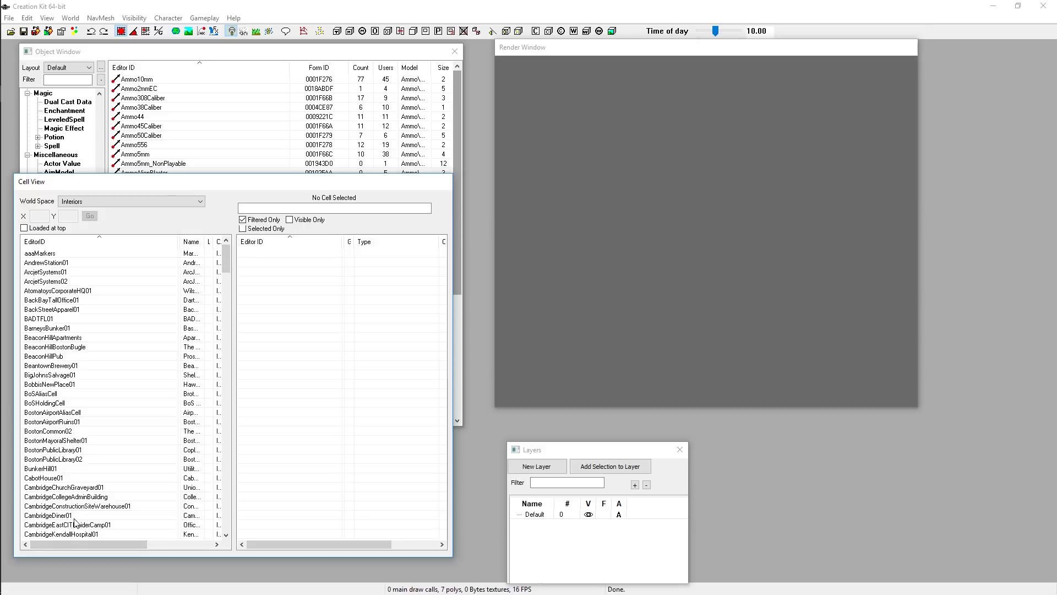
left_click(106, 201)
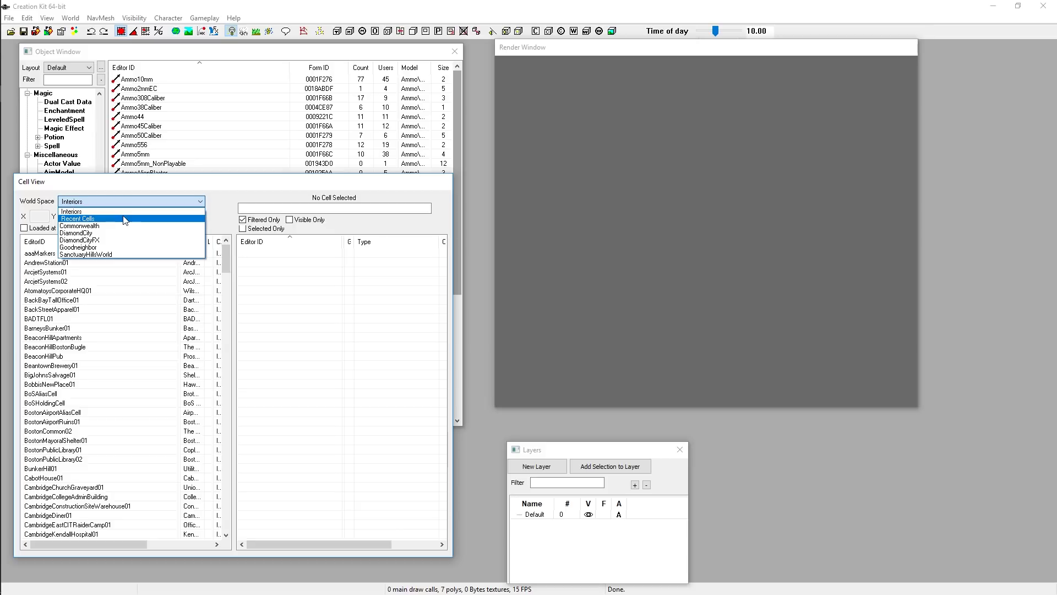
left_click(66, 189)
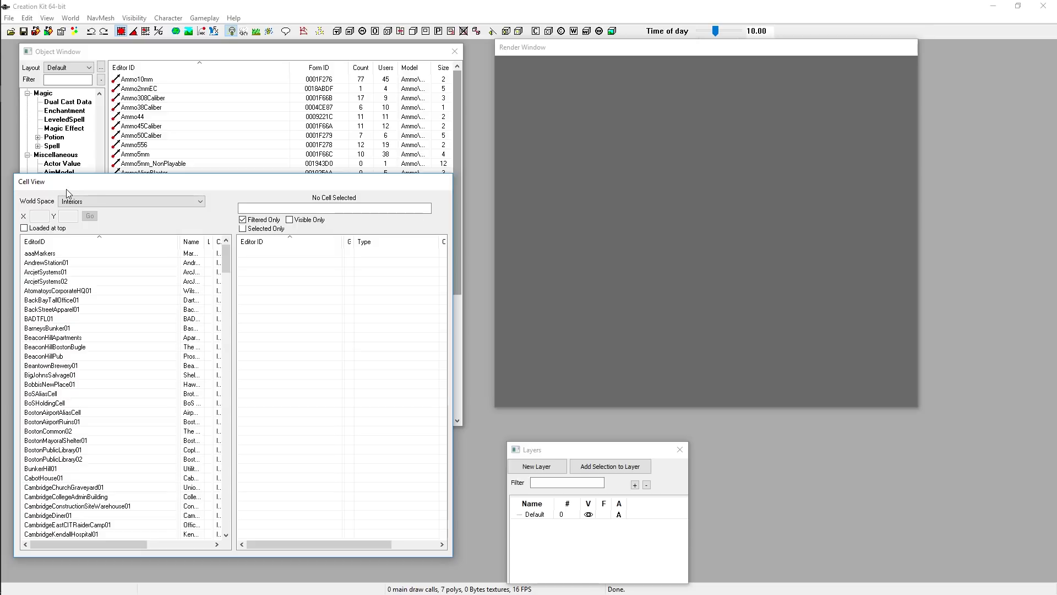
left_click(113, 201)
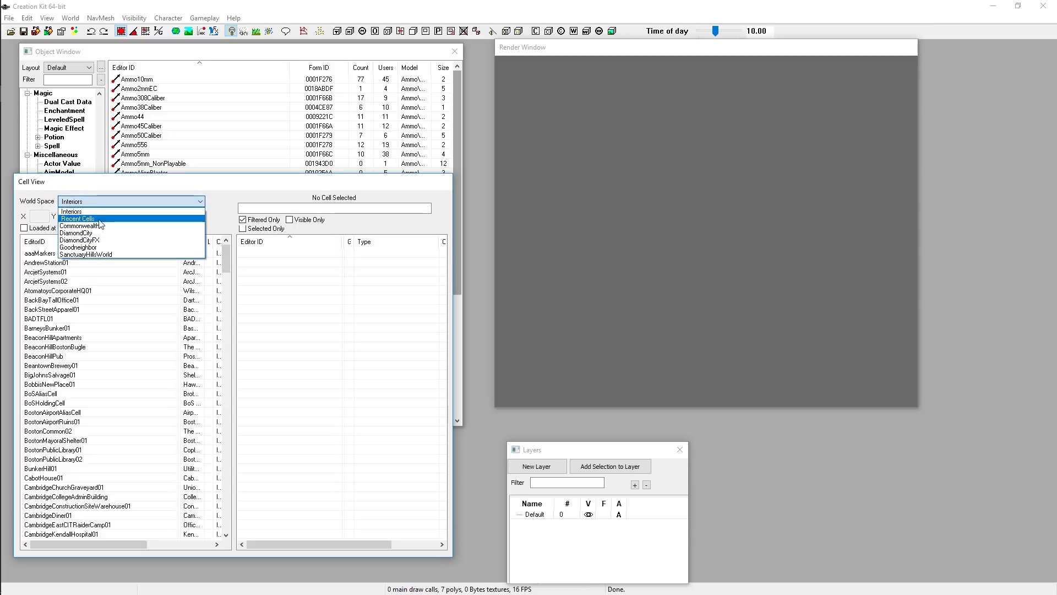
left_click(82, 187)
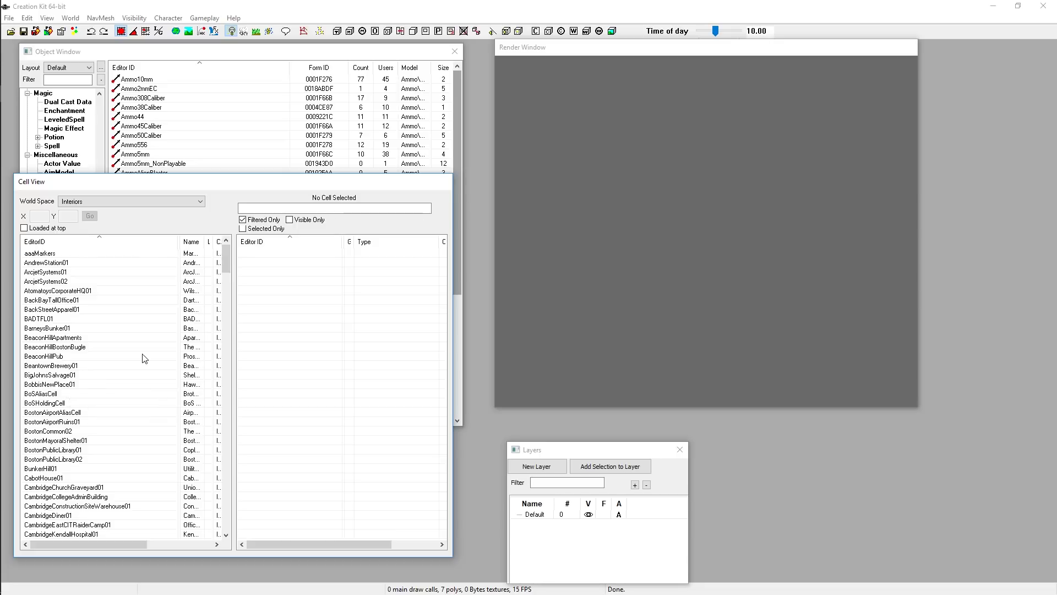
Step: Load the BeantownBrewery01 interior cell into the Render Window and reduce the height of the Cell View
left_click(65, 365)
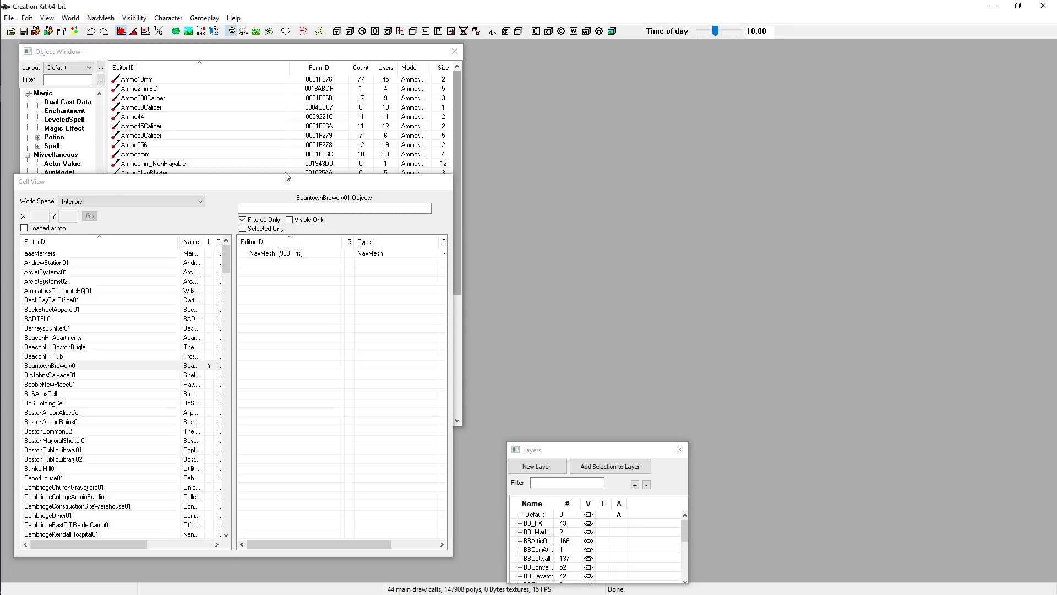
left_click_drag(280, 173, 249, 215)
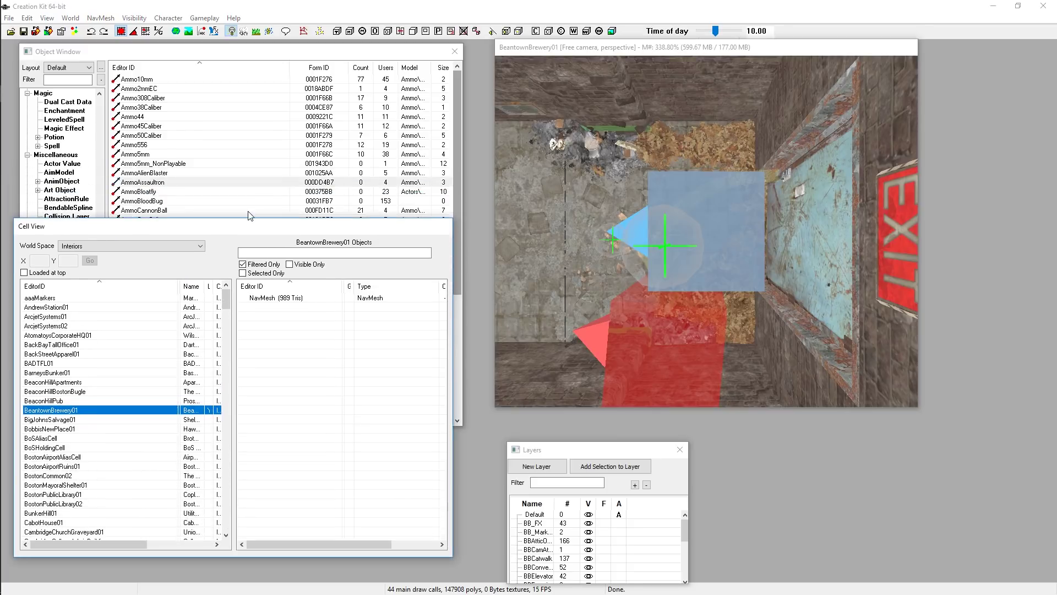
Step: Fly the camera through the loaded brewery interior to view its rooms from different angles
left_click(561, 54)
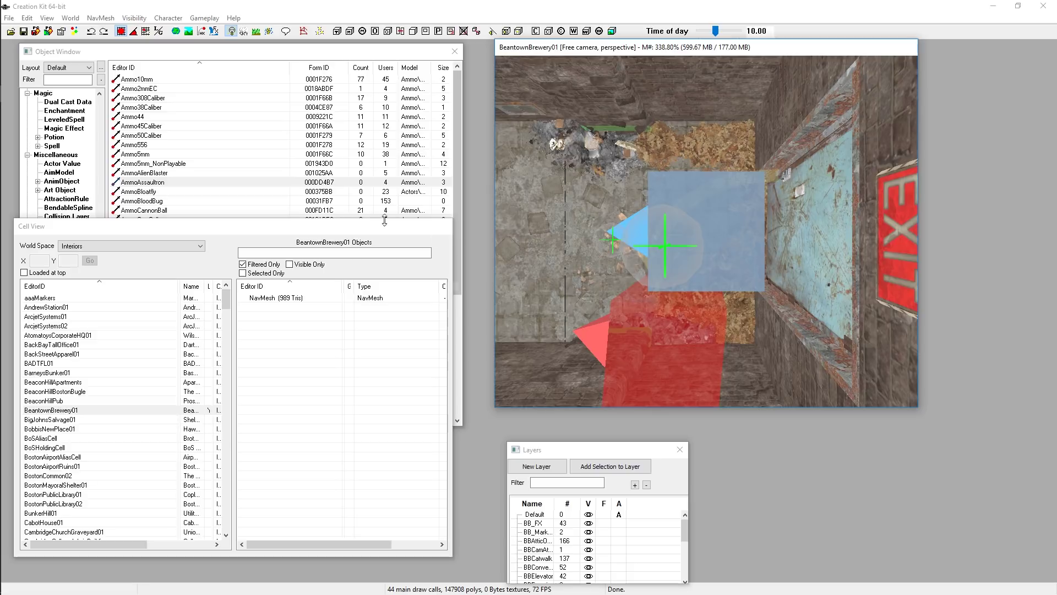
middle_click_drag(614, 213, 670, 167, "shift")
key("w")
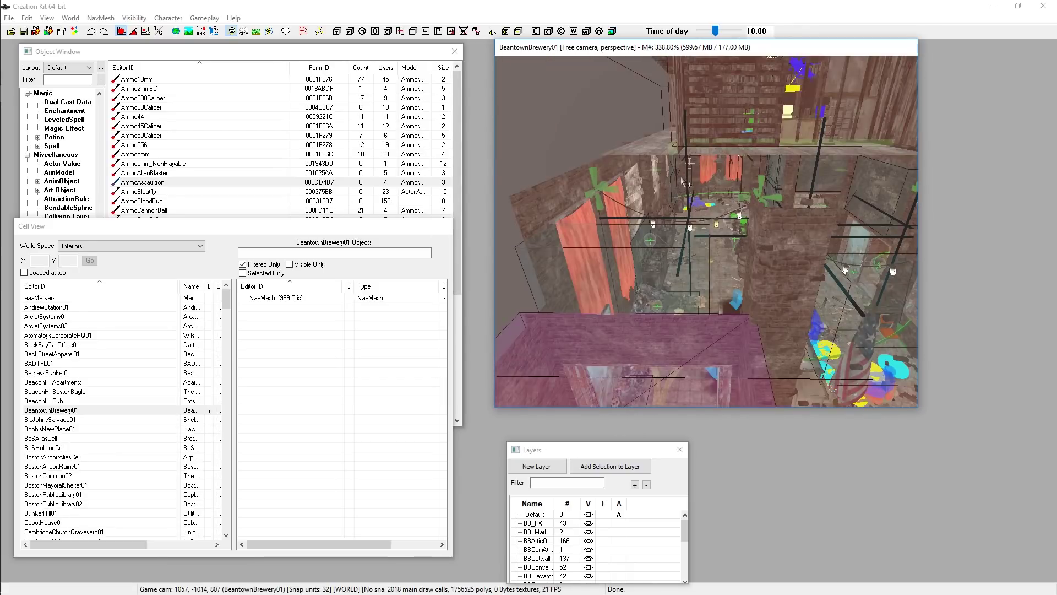
key("w")
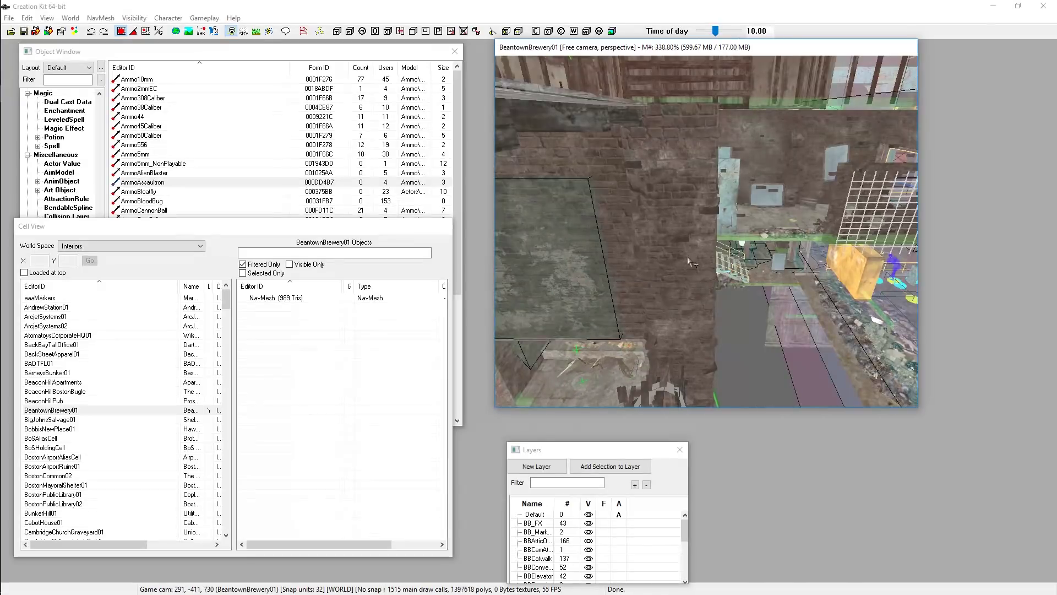
Step: Fly the camera through the brewery's upper rooms and down to the room with shelves and a blue marker
key("w")
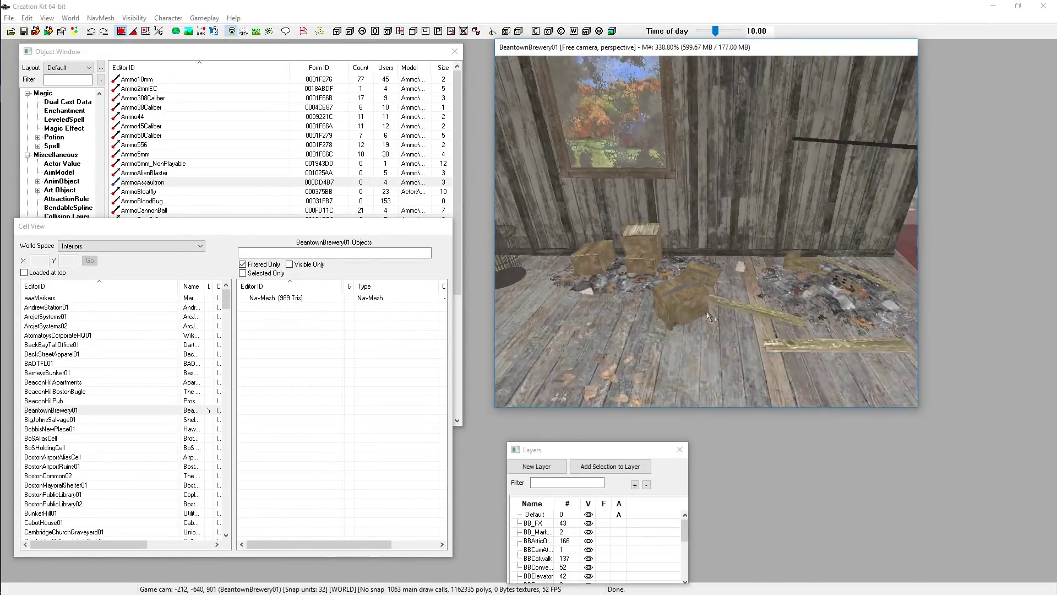
key("w")
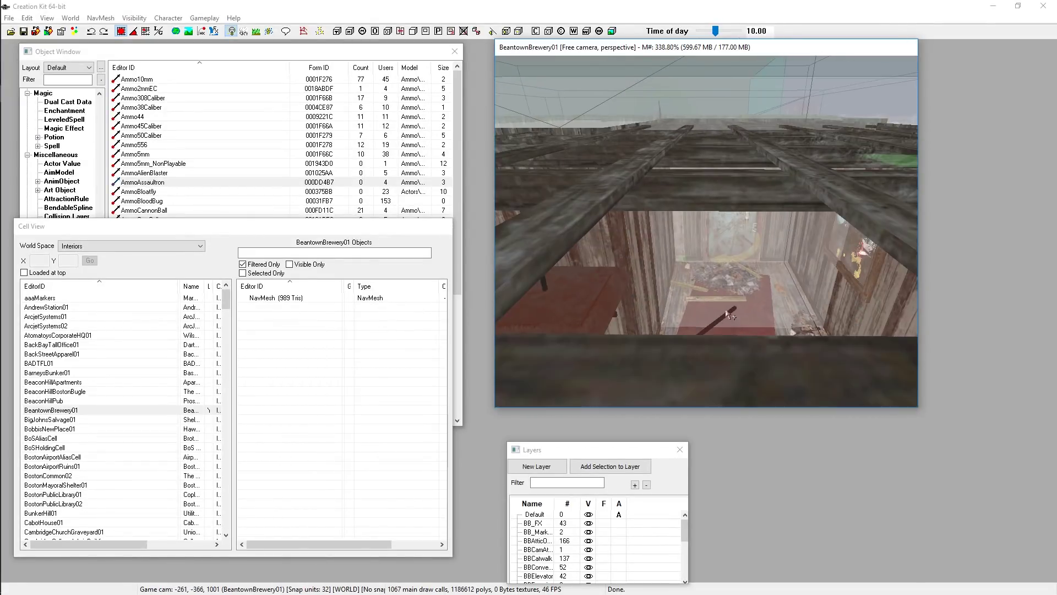
key("w")
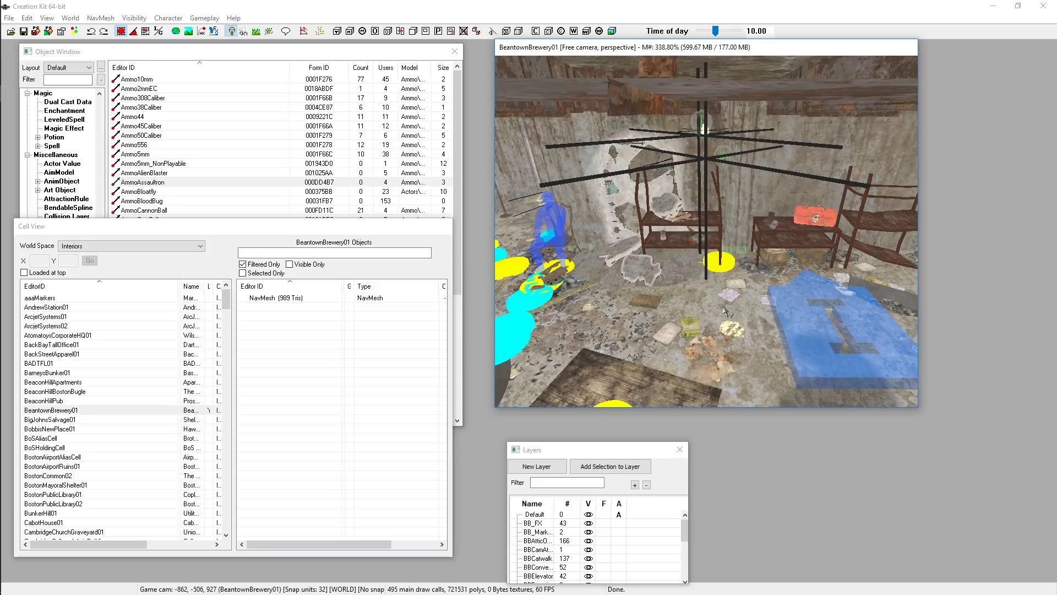
key("w")
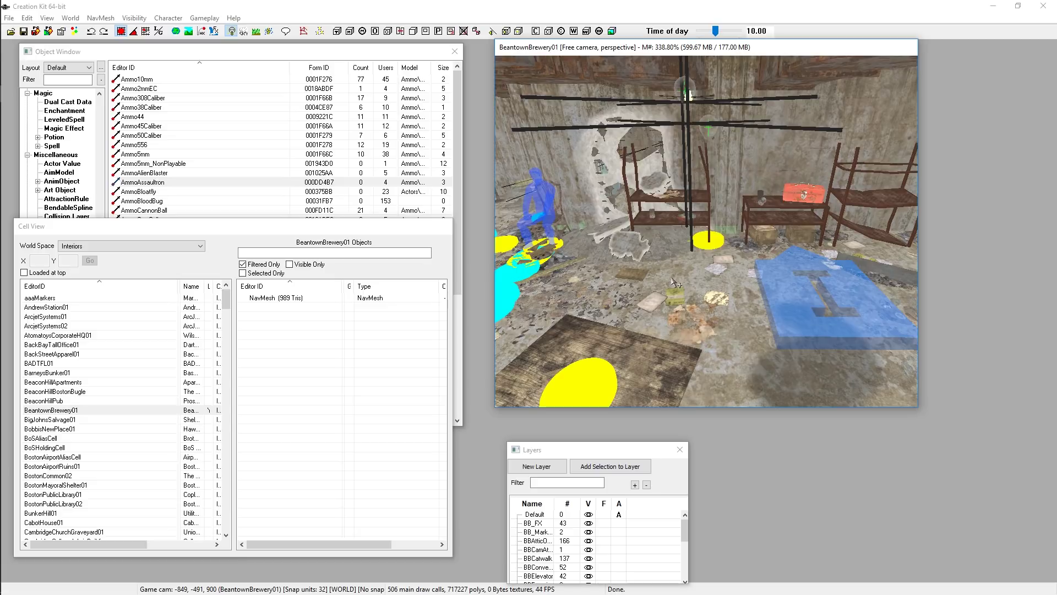
scroll(675, 273, "down", 3)
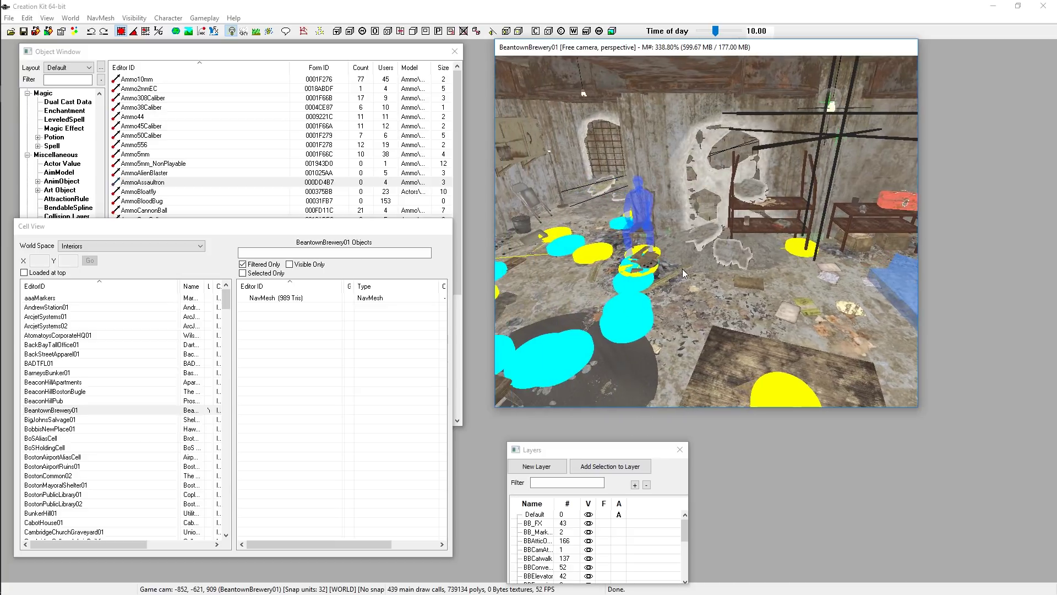
Step: Open the Ammo38Caliber record to examine its value field, and close it without changes
double_click(138, 109)
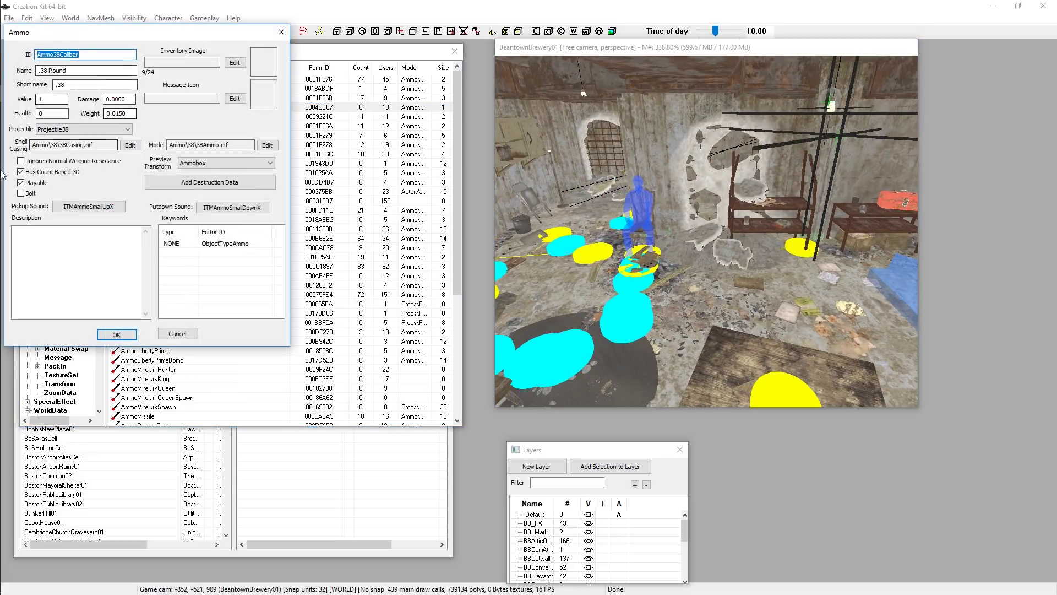
left_click(43, 100)
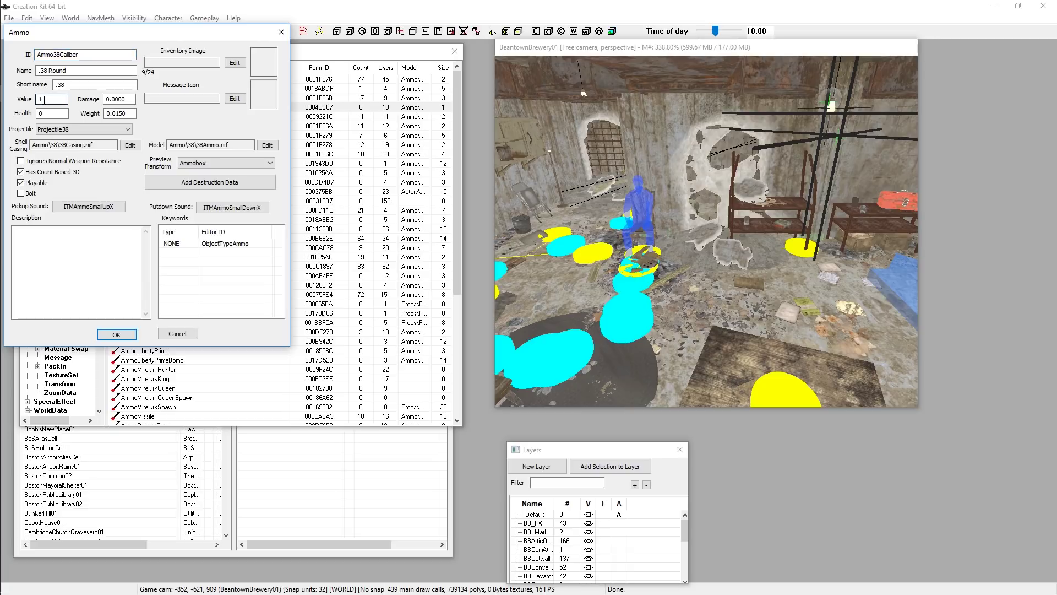
left_click(190, 330)
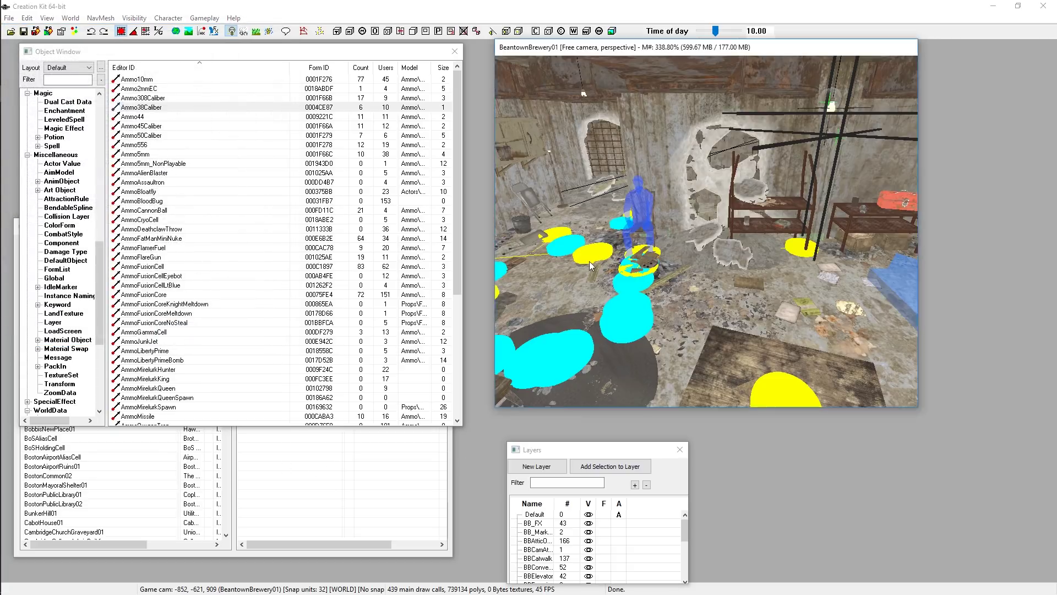
Step: Select BeantownBrewery01 in the Cell View again and move the Render Window closer to the Cell View
scroll(600, 258, "up", 5)
left_click(100, 488)
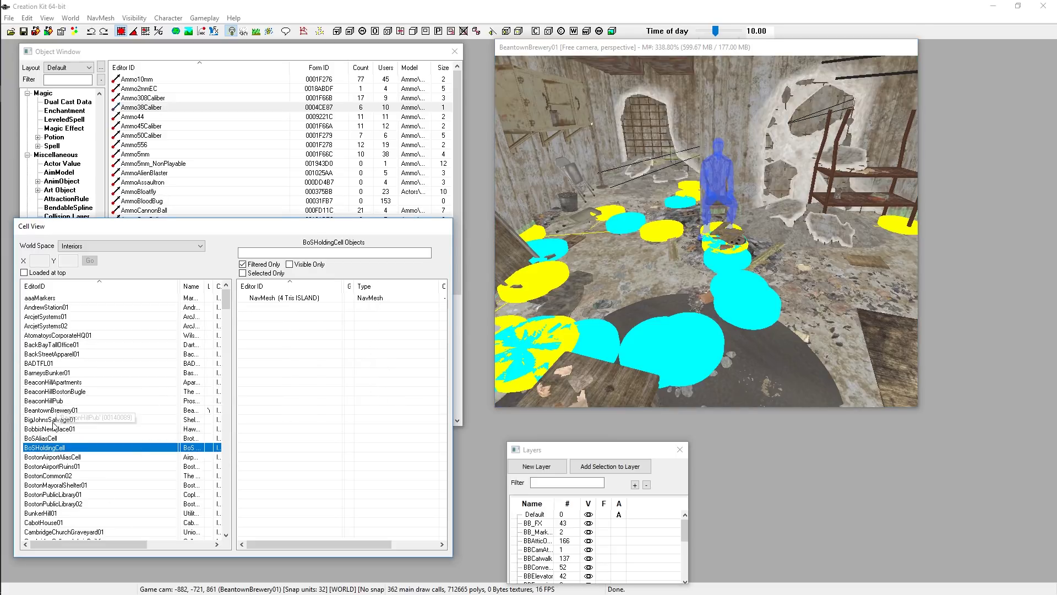
left_click(52, 411)
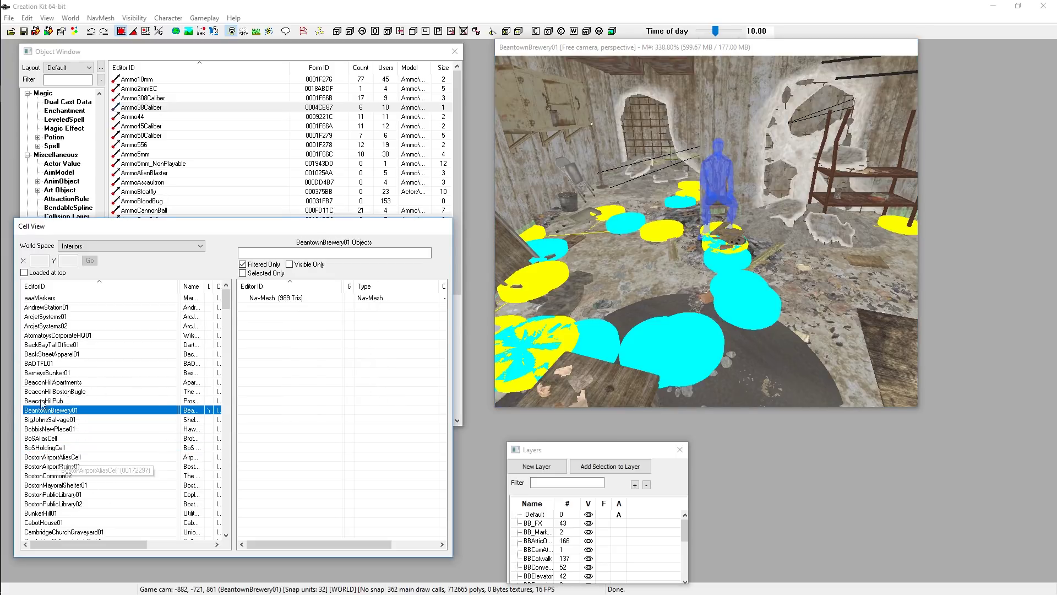
left_click(602, 50)
left_click_drag(602, 51, 544, 56)
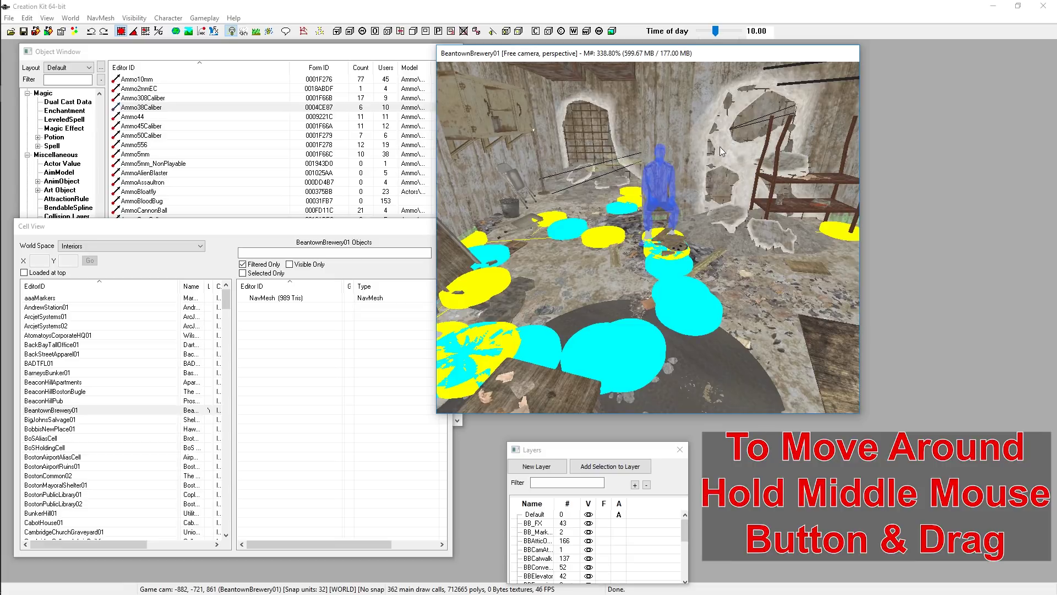
Step: Pan and zoom the camera around the brewery's main hall, from the catwalk down to the floor and machinery
middle_click_drag(723, 151, 606, 273)
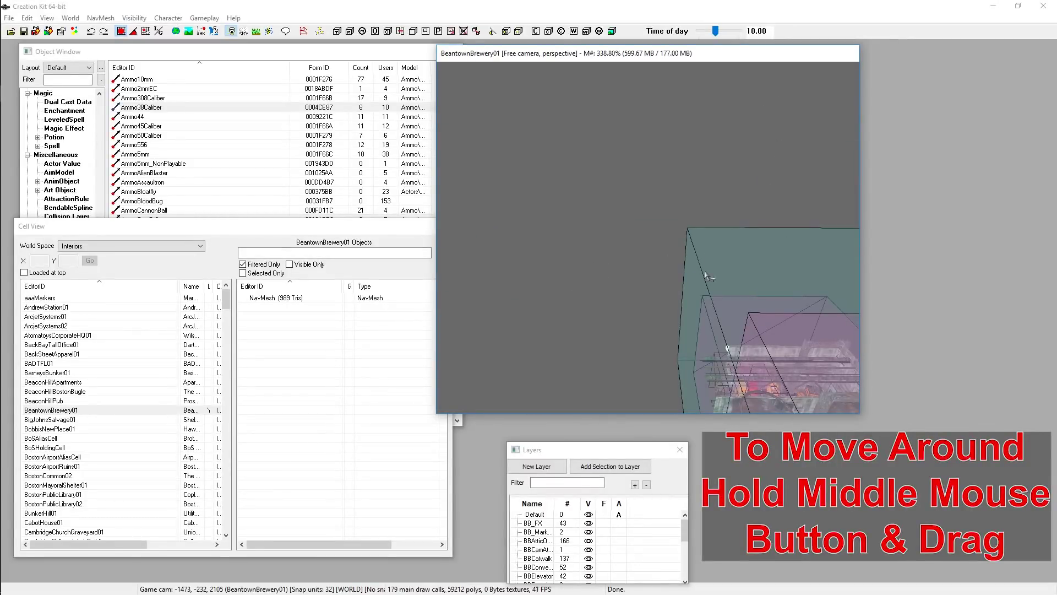
middle_click_drag(622, 272, 639, 337)
scroll(641, 339, "up", 2)
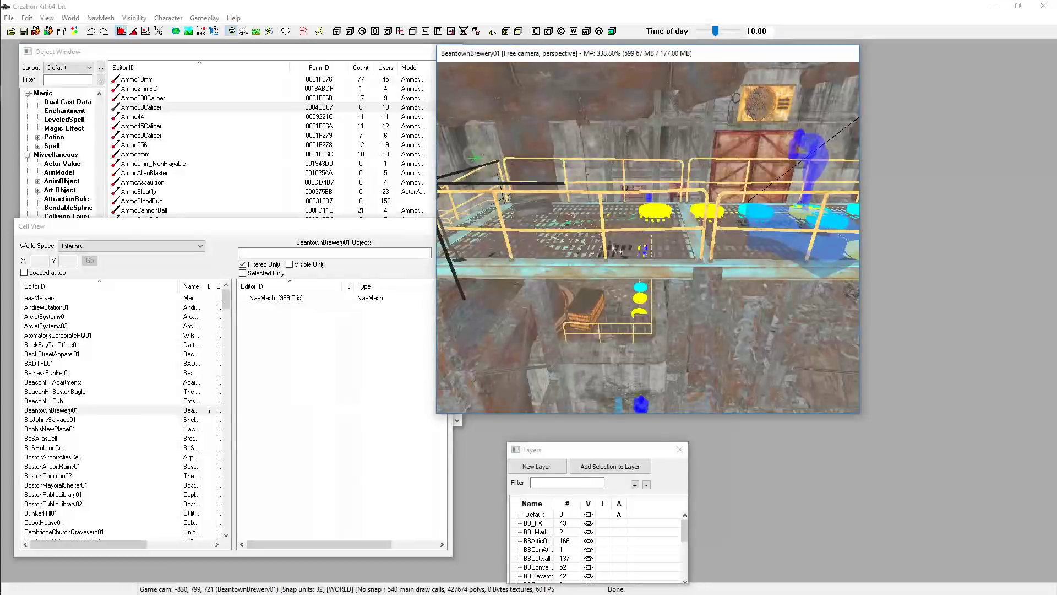
scroll(592, 248, "up", 2)
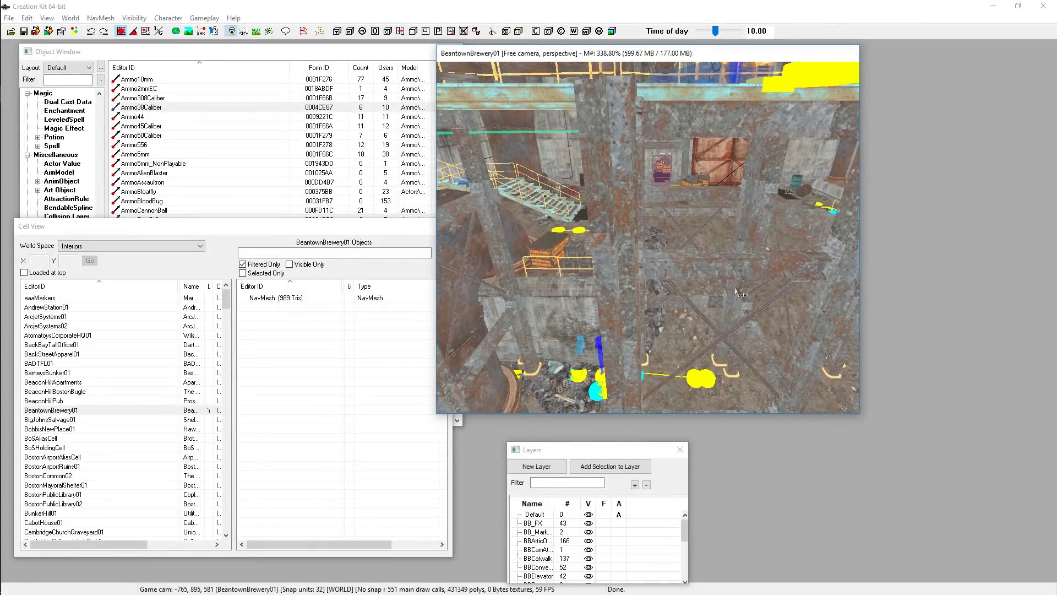
scroll(678, 254, "up", 2)
scroll(679, 254, "up", 3)
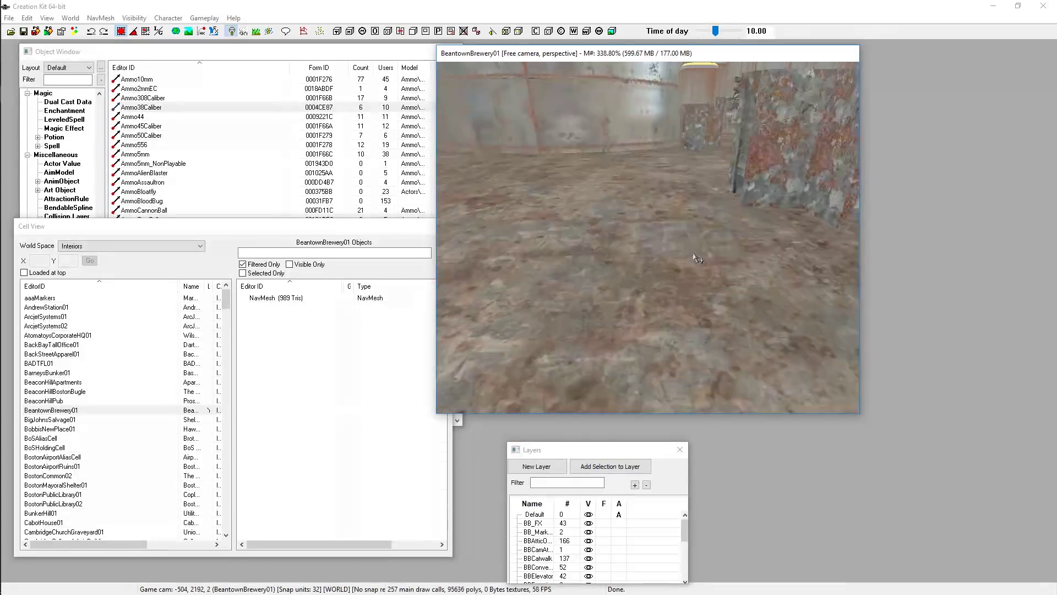
scroll(778, 269, "down", 3)
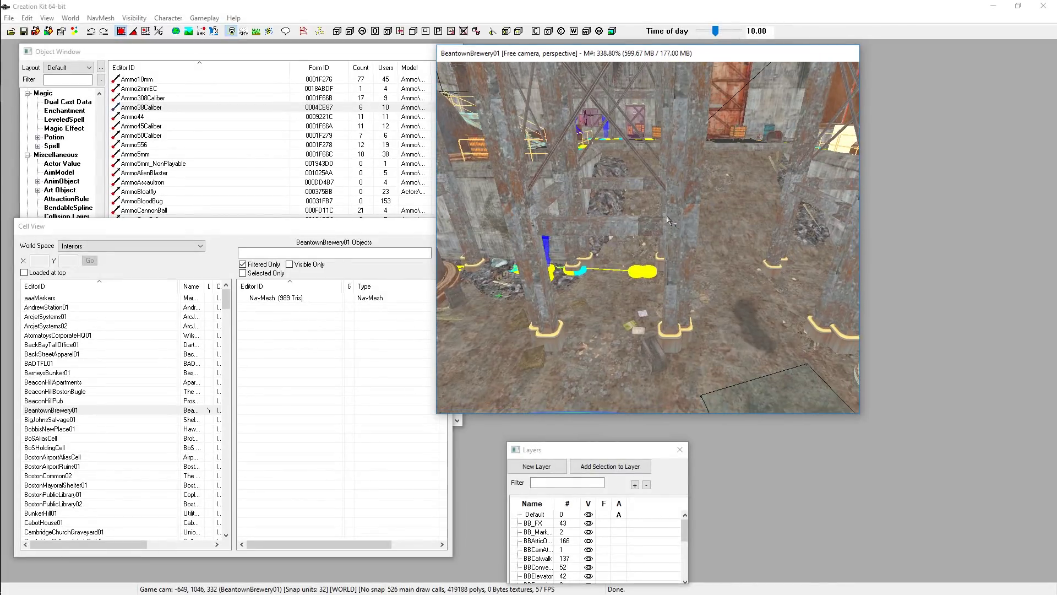
scroll(612, 218, "up", 3)
scroll(616, 231, "down", 3)
scroll(620, 237, "up", 3)
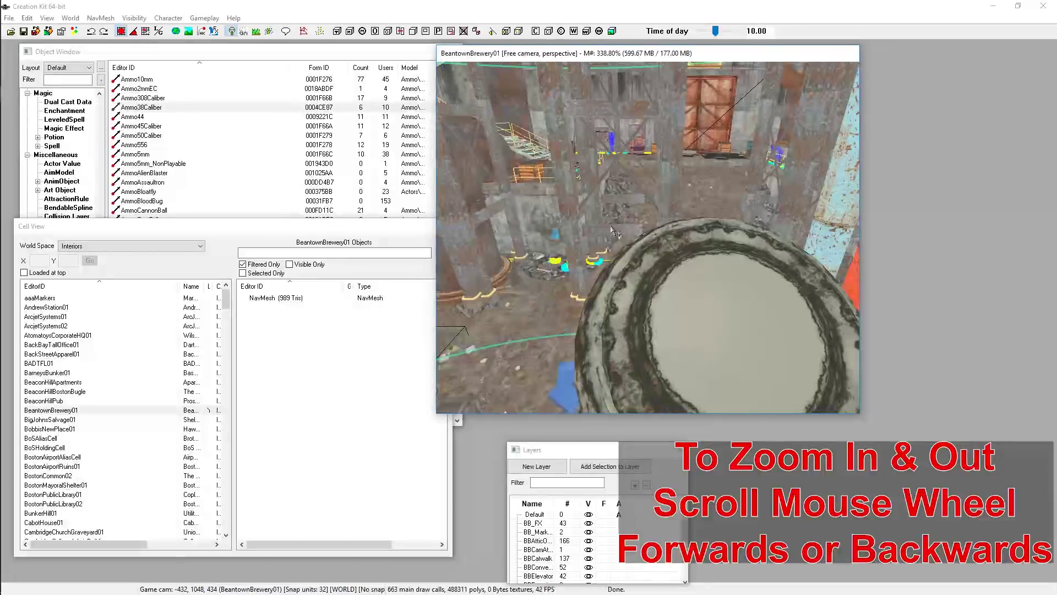
scroll(621, 240, "down", 3)
scroll(621, 248, "down", 5)
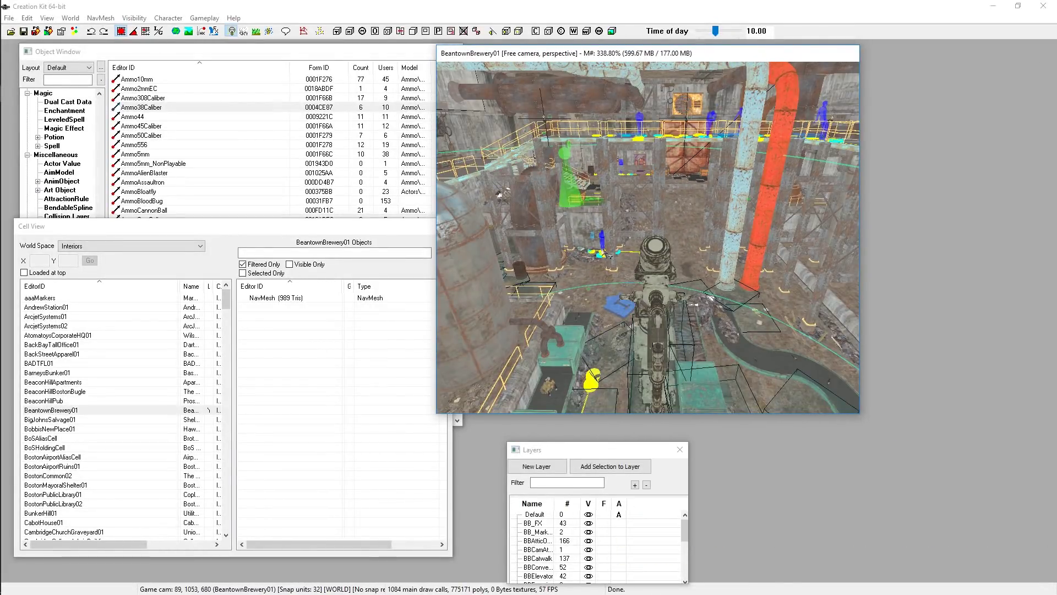
Step: Rotate the camera around the brewery hall to view the robot arm, tanks, stairs and catwalks from several angles
key("shift")
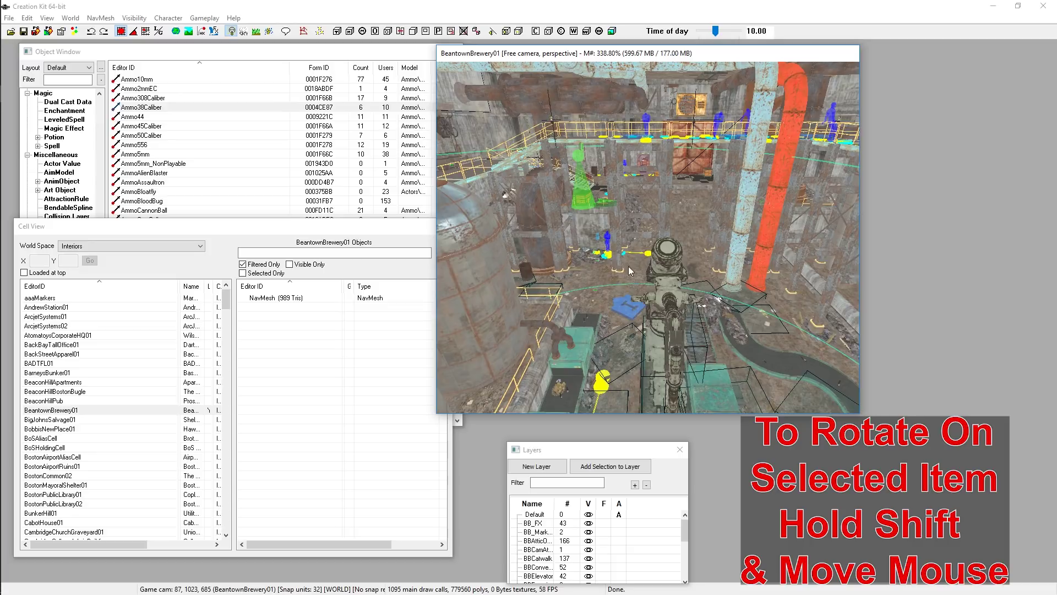
key("shift")
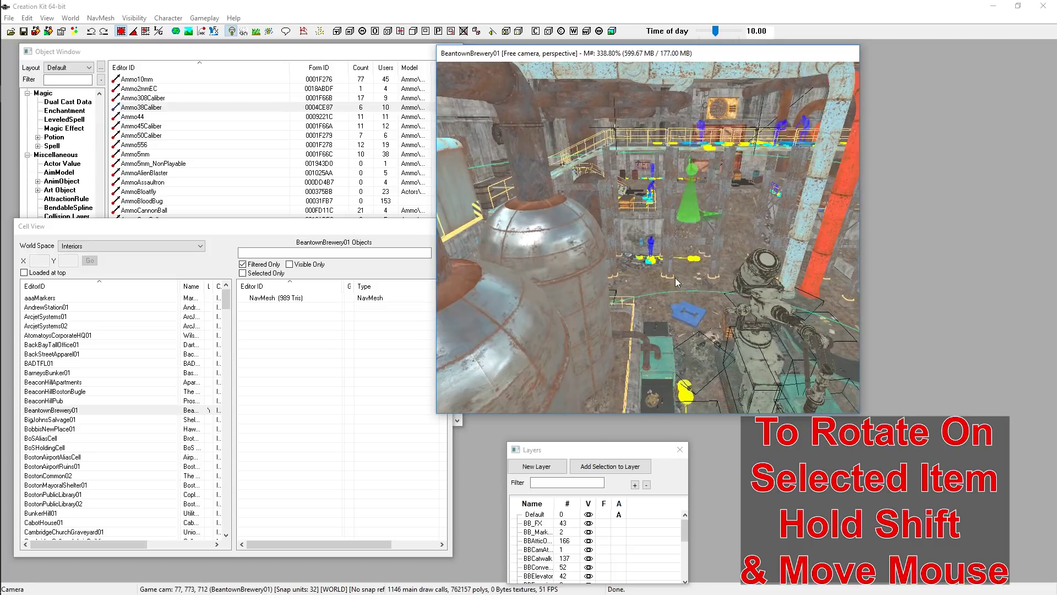
key("shift")
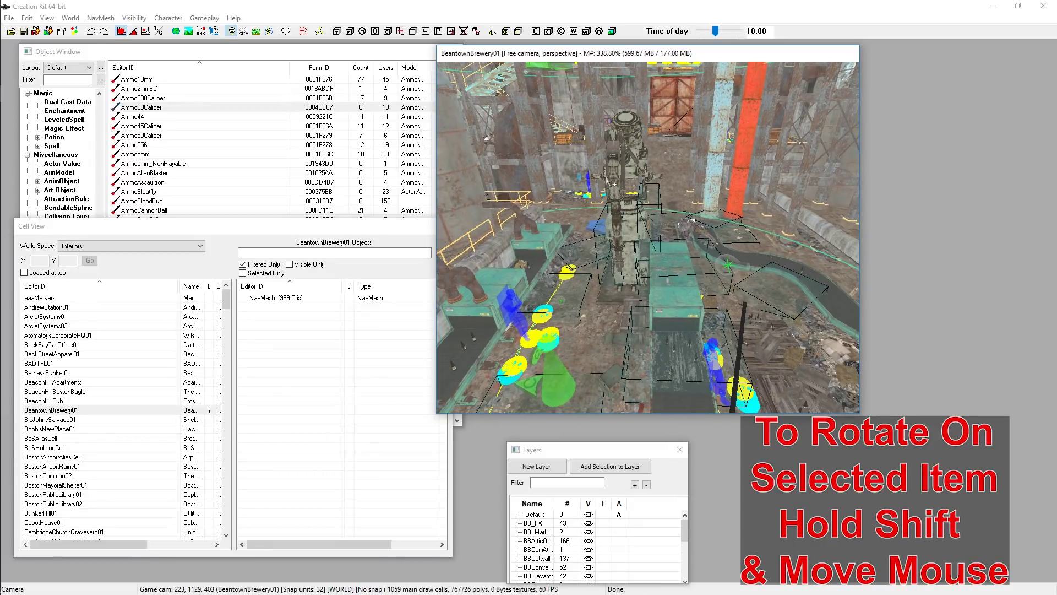
key("shift")
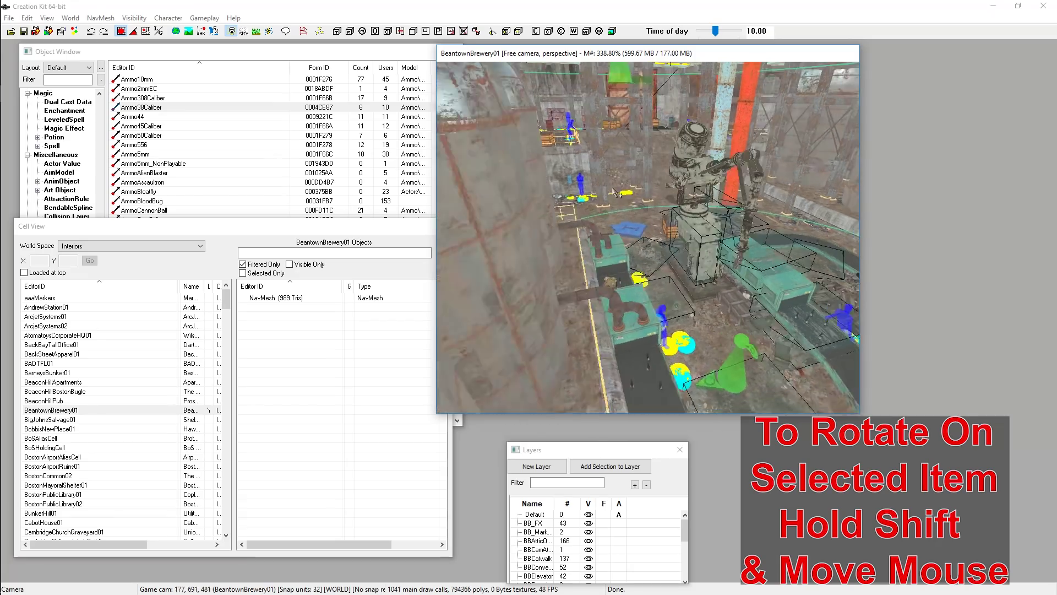
key("shift")
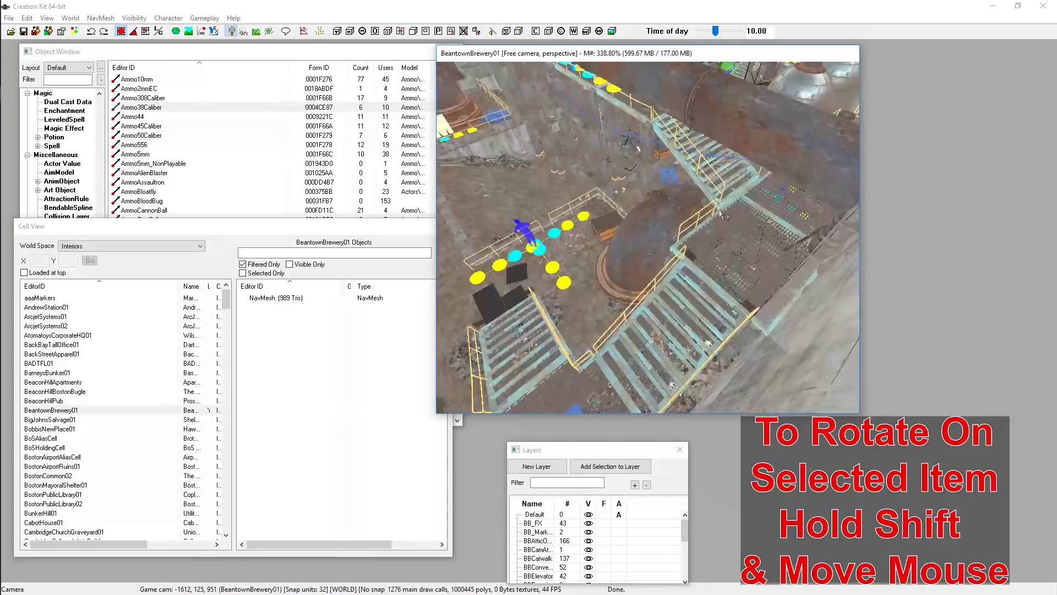
key("shift")
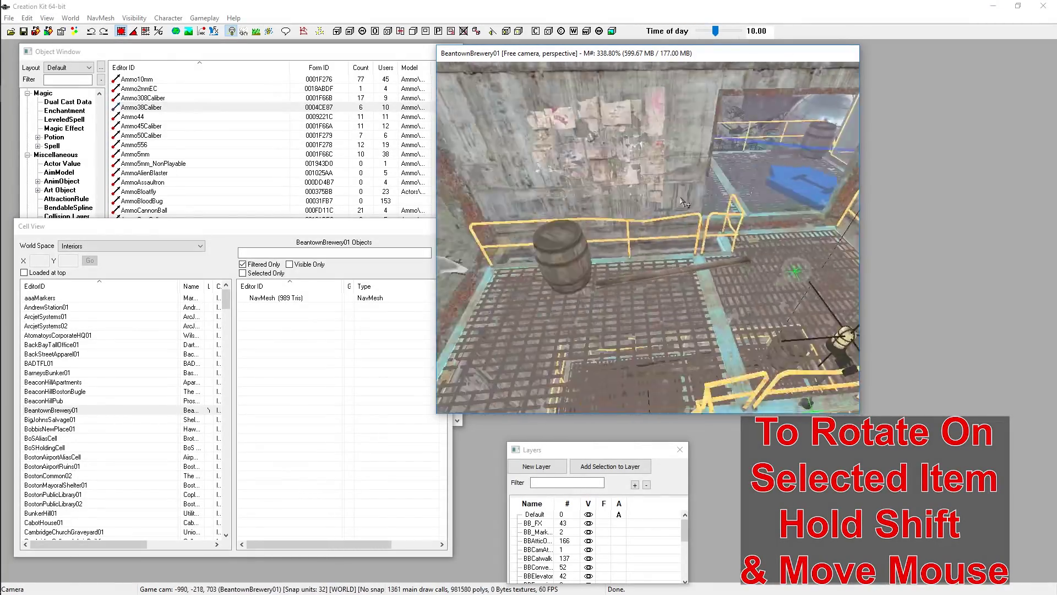
key("shift")
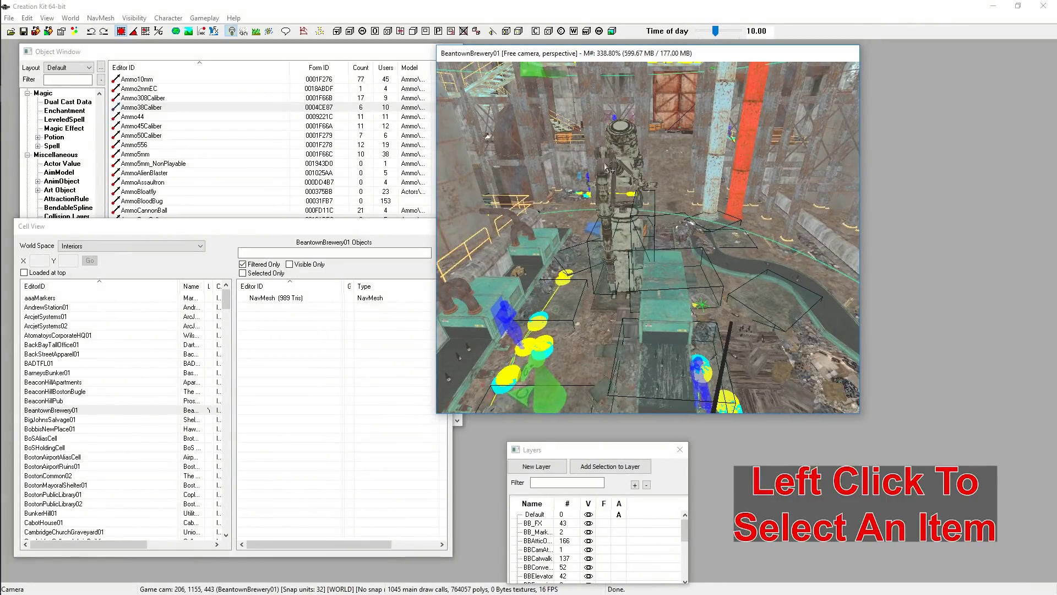
Step: Select the robot arm IndMachineRobotArm02 and rotate the view around it, then select the MistLargeRoundDustyDimmer object
left_click(604, 162)
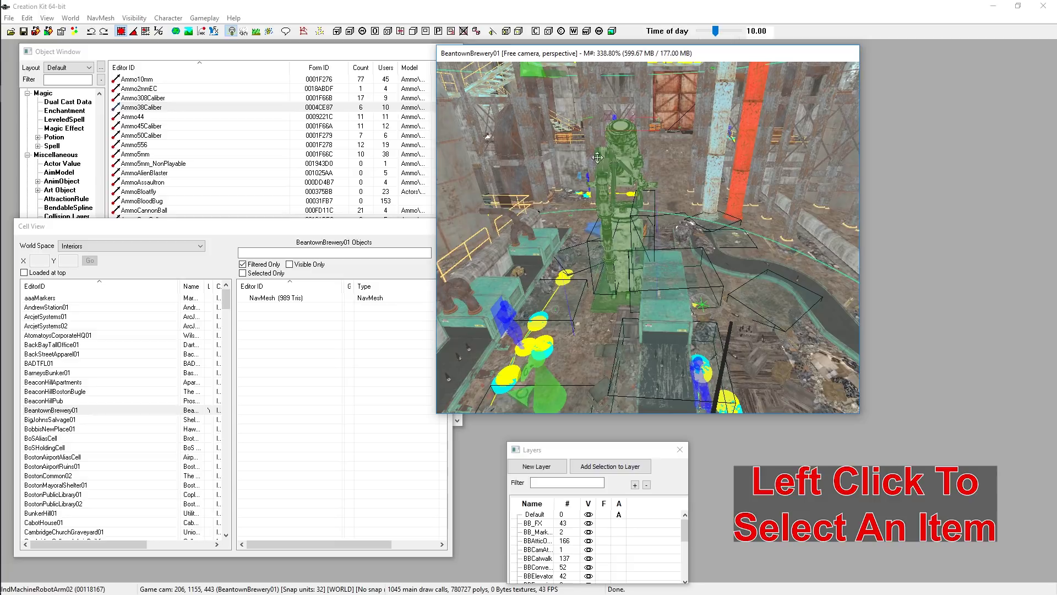
scroll(600, 158, "down", 3)
key("shift")
left_click(654, 251)
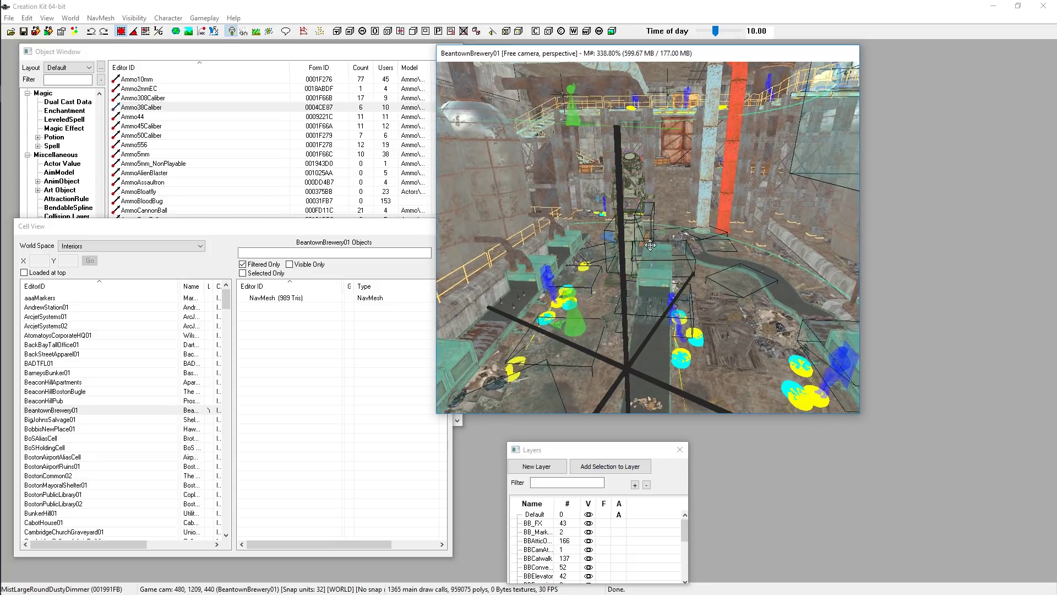
key("shift")
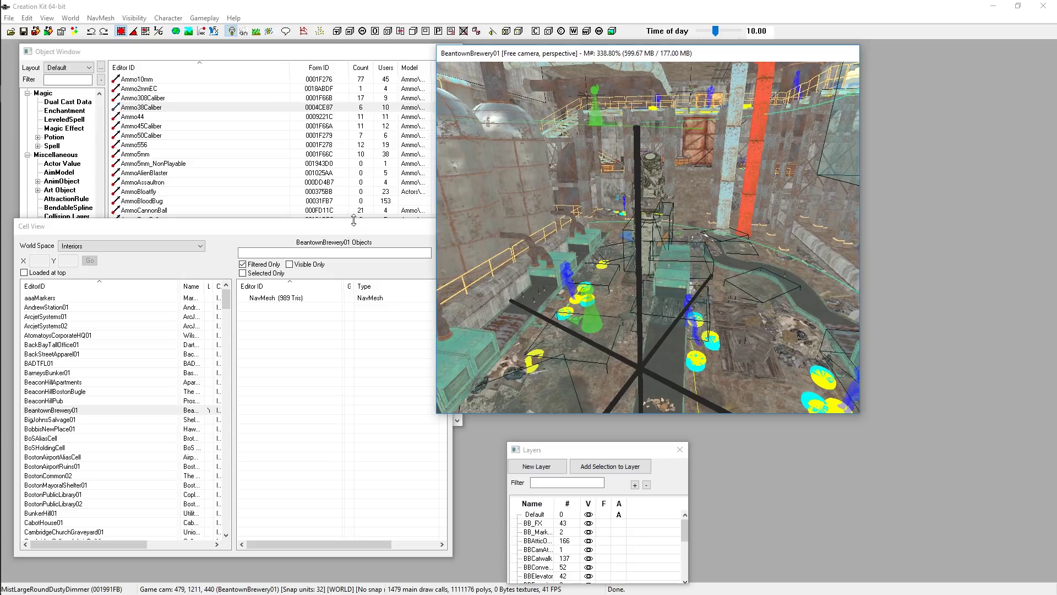
Step: Move the Cell View lower and limit its object list to selected objects, with Filtered Only turned off
left_click_drag(340, 227, 326, 266)
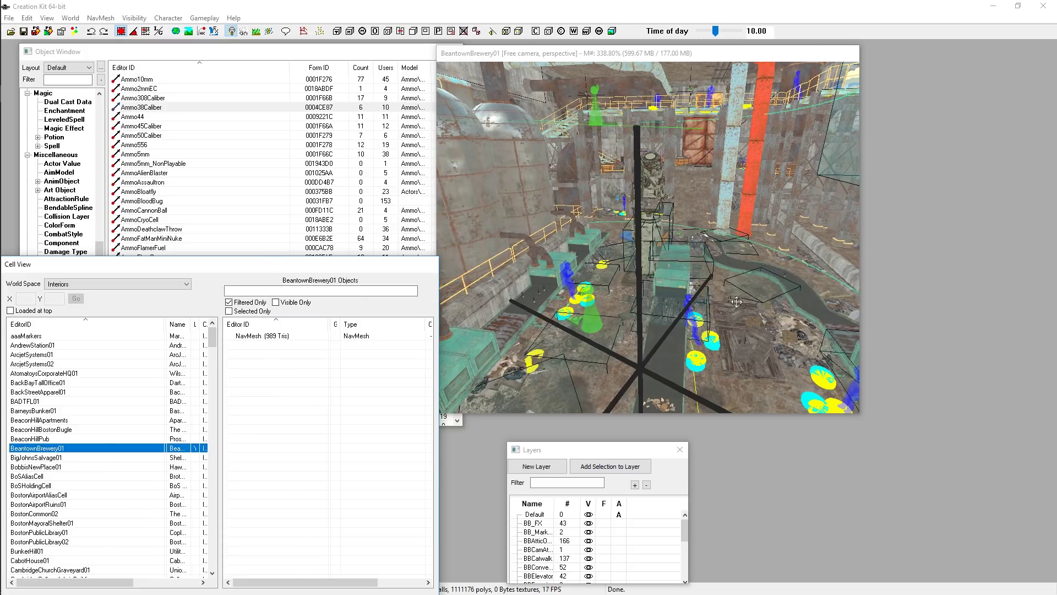
left_click(230, 311)
left_click(244, 303)
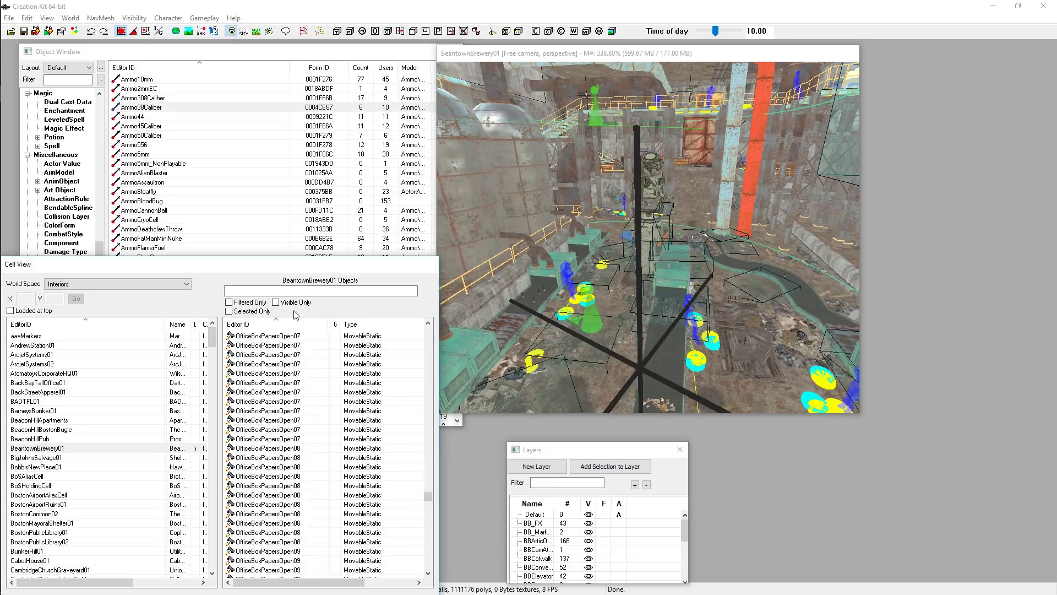
left_click(240, 312)
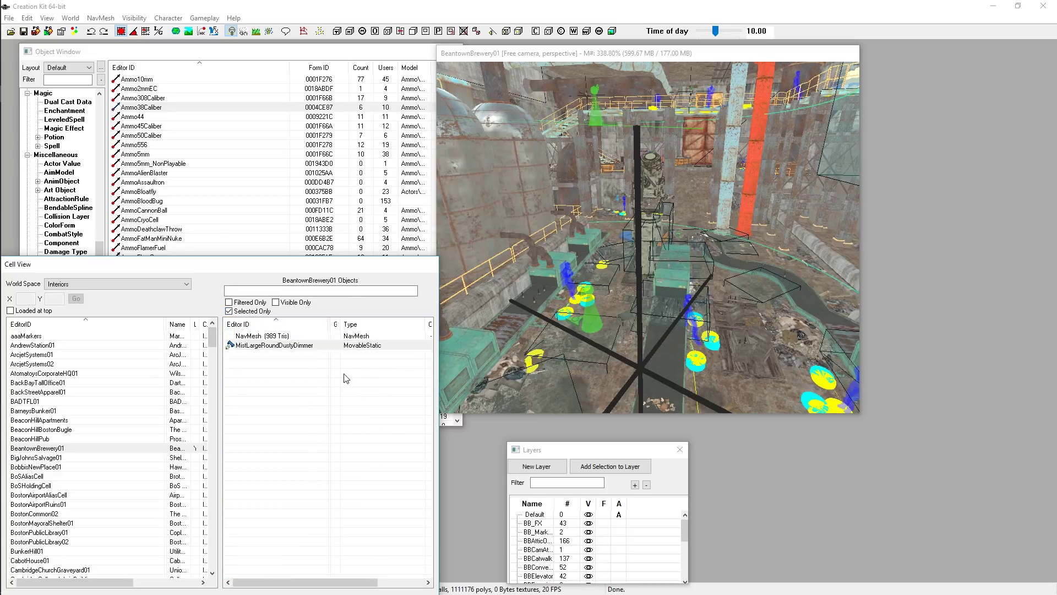
Step: Make the Render Window active and move it clear of the Object Window and Cell View
left_click(676, 55)
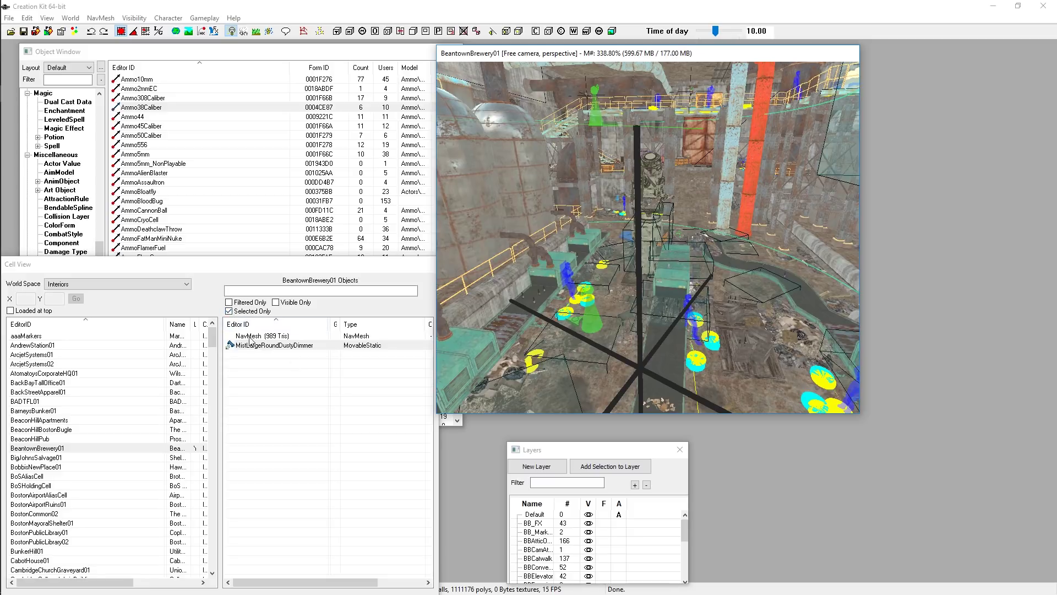
left_click_drag(677, 54, 684, 50)
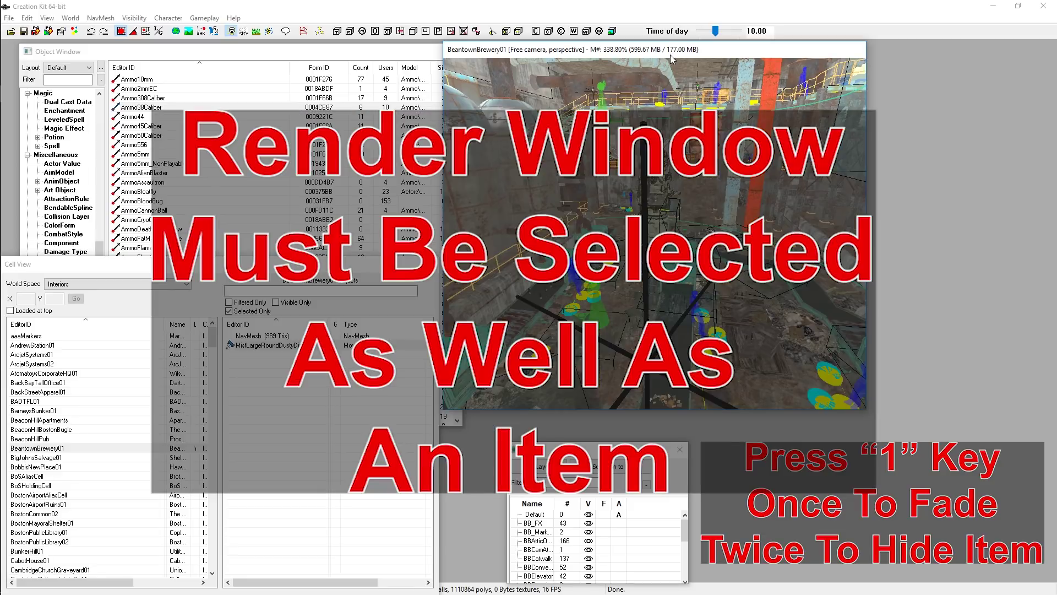
left_click_drag(671, 49, 714, 63)
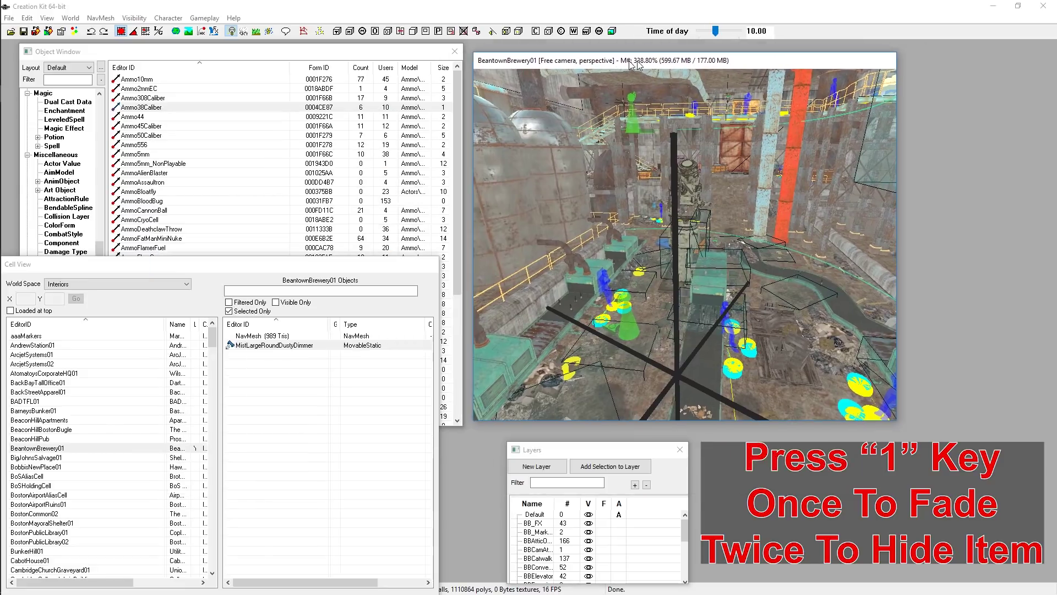
left_click_drag(639, 64, 652, 49)
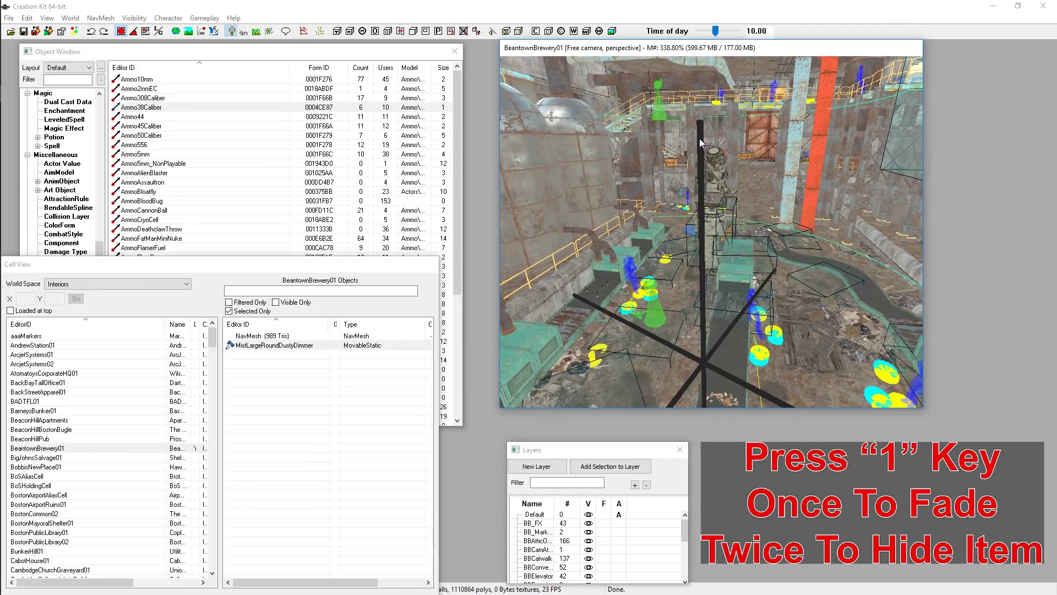
Step: Hide the selected mist object in front of the robot arm, unhide all objects, and hide the mist object again
key("1")
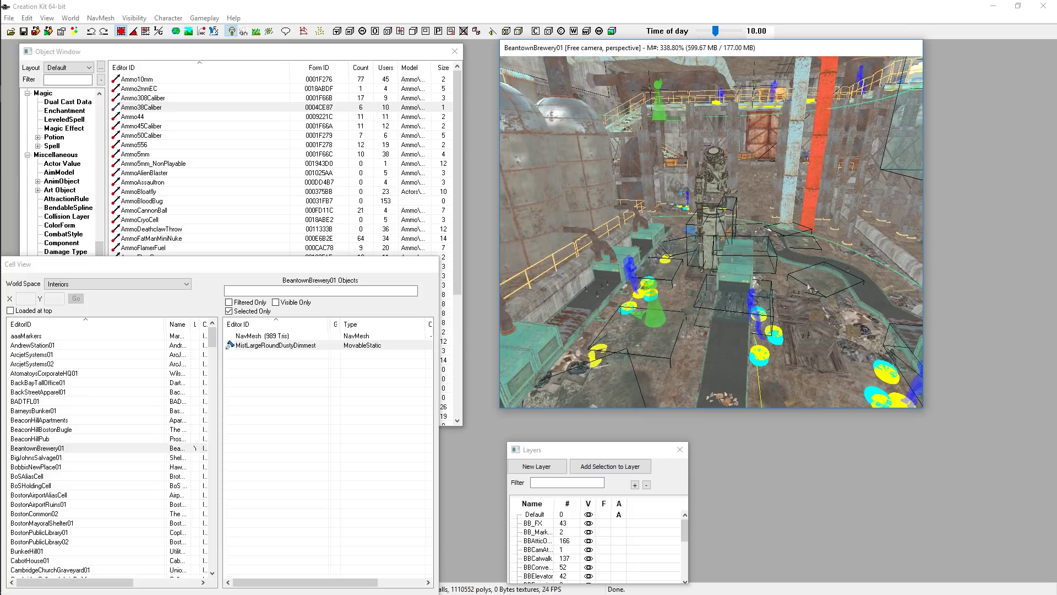
key("alt+1")
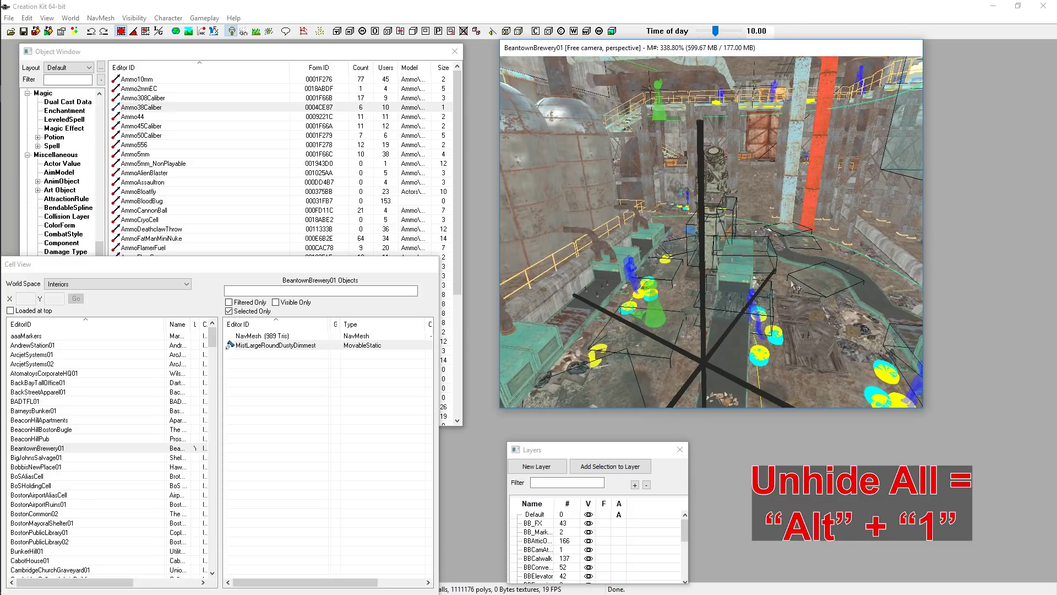
left_click(699, 142)
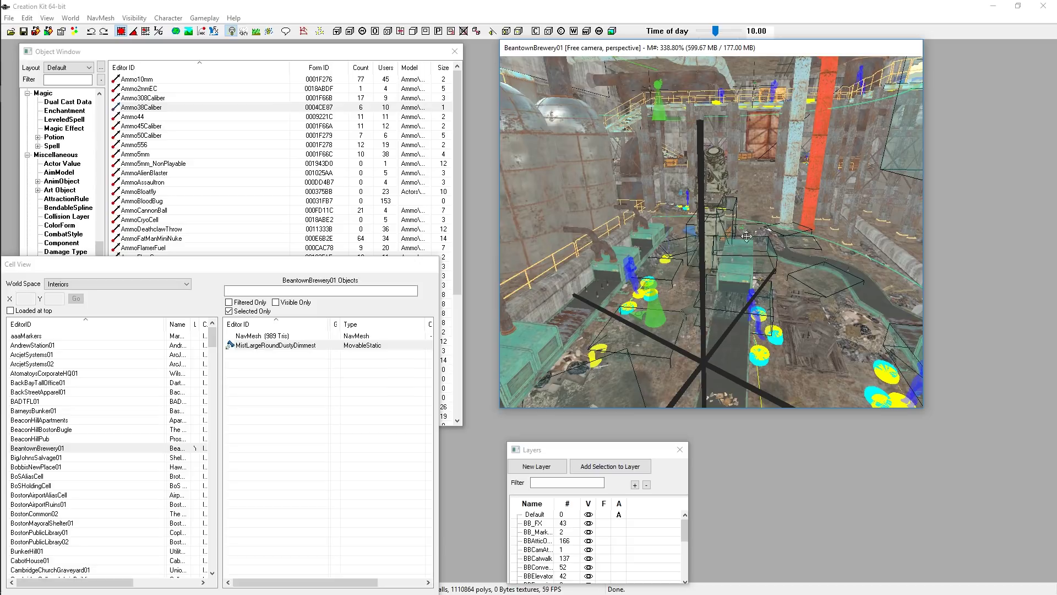
left_click(732, 197)
key("1")
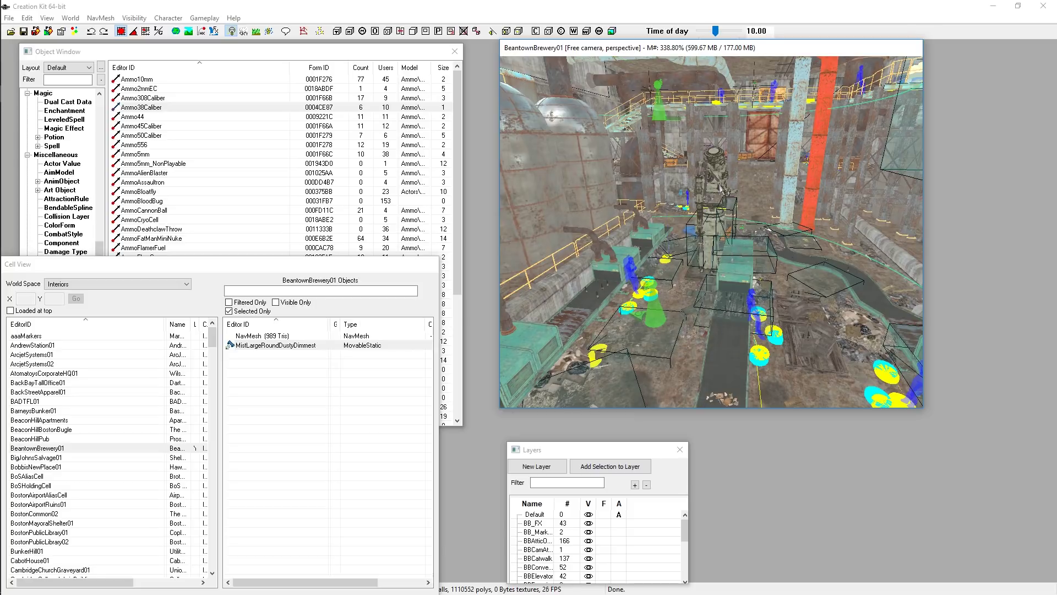
Step: Select the robot arm IndMachineRobotArm02 and move it a short distance with location snap on
left_click(720, 168)
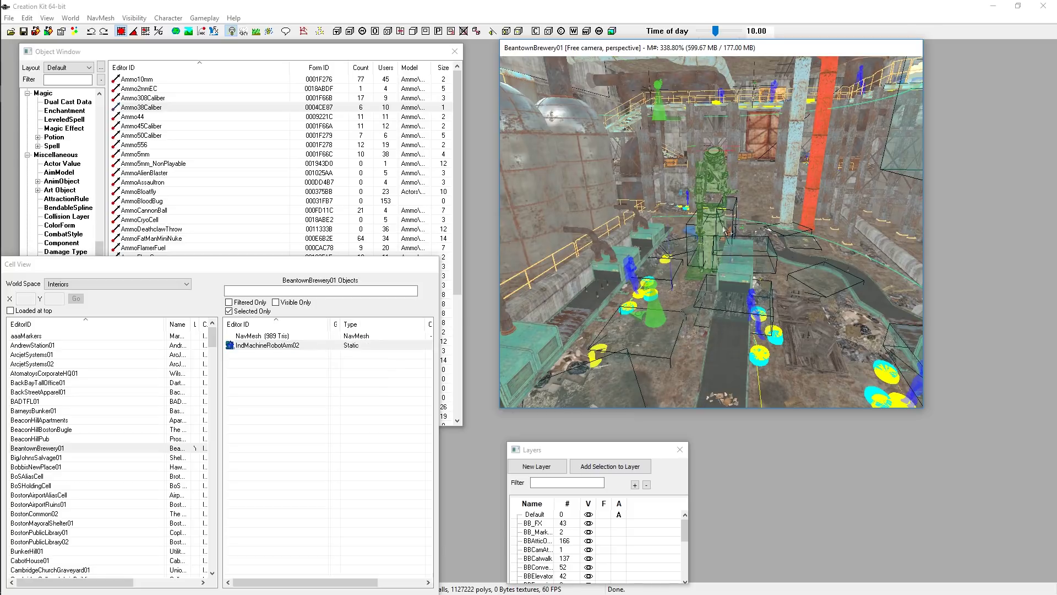
scroll(722, 176, "up", 5)
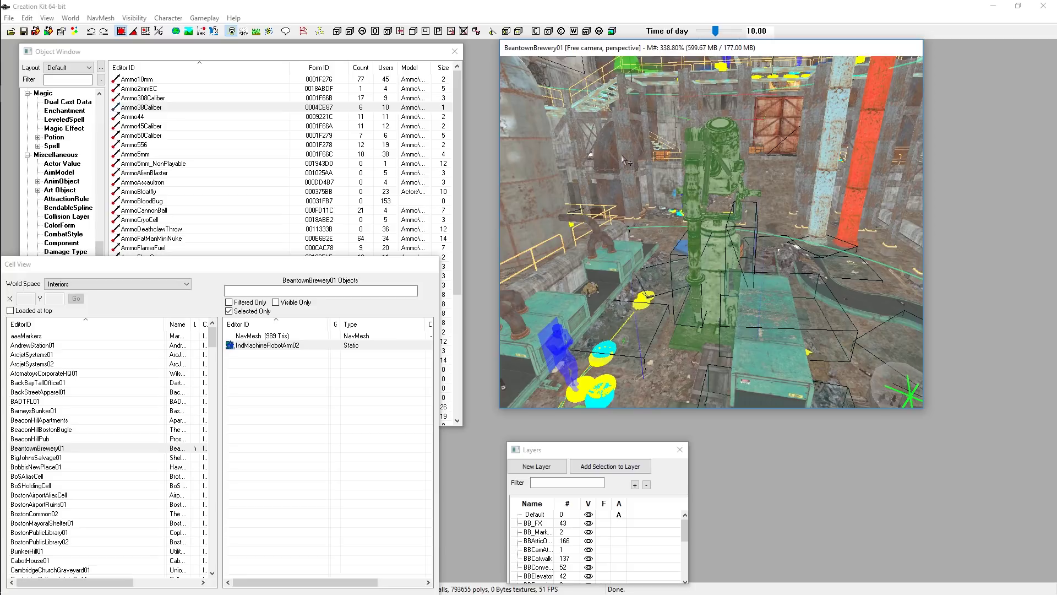
mouse_move(712, 162)
left_mouse_down()
mouse_move(528, 160)
mouse_move(870, 165)
mouse_move(644, 165)
mouse_move(710, 165)
left_mouse_up()
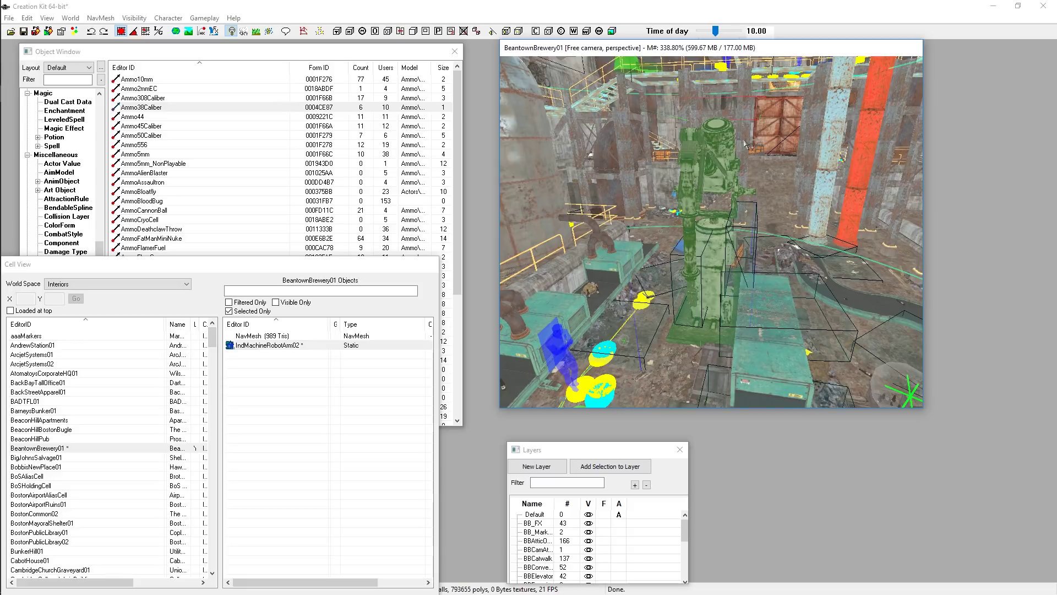
Step: Select the wall piece IndBldShellOutCutWall04, then select IndBldShellInCutWall02 and nudge it with location snap on
left_click(121, 32)
left_click(562, 284)
middle_click_drag(561, 283, 588, 302, "shift")
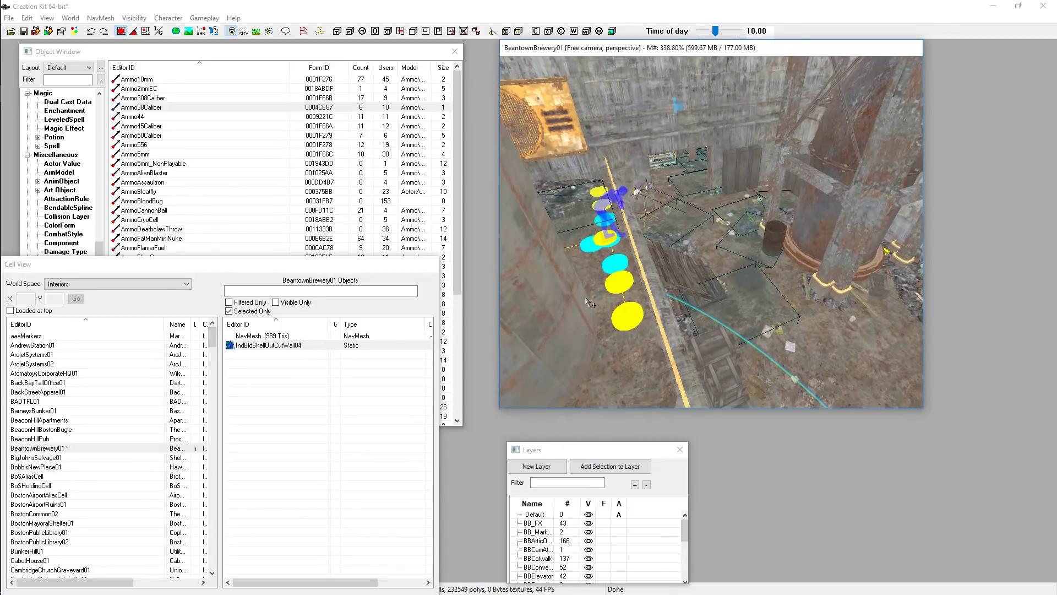
left_click(662, 75)
middle_click_drag(663, 74, 655, 152, "shift")
mouse_move(655, 152)
left_mouse_down()
mouse_move(676, 153)
mouse_move(656, 153)
left_mouse_up()
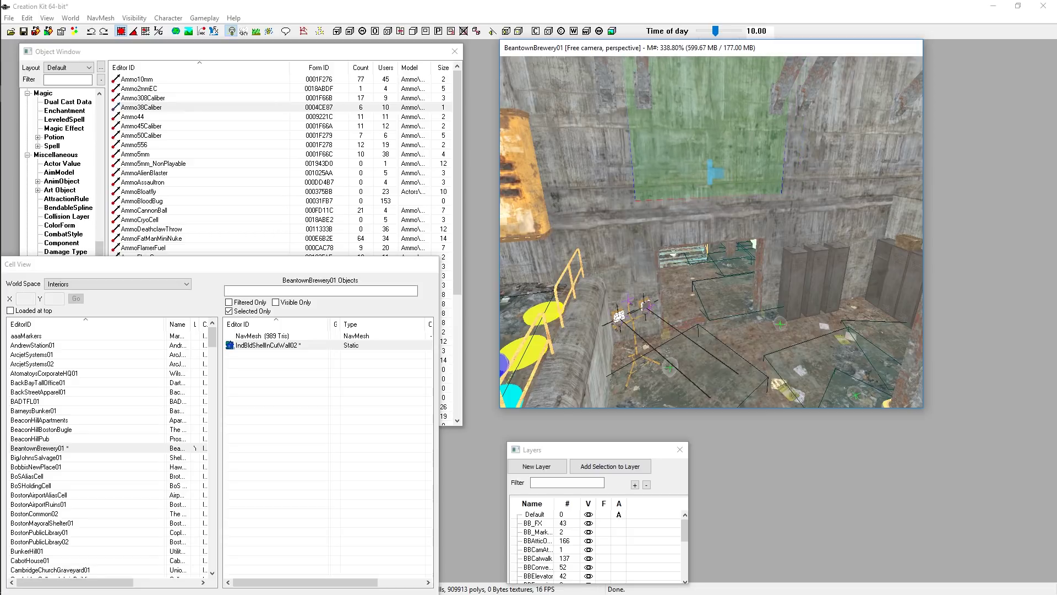
mouse_move(656, 152)
left_mouse_down()
mouse_move(634, 153)
mouse_move(656, 153)
left_mouse_up()
Step: Select the robot arm IndMachineRobotArm02 again, turn off location snap, and move the arm freely across the floor
middle_click_drag(652, 182, 435, 218)
left_click(689, 190)
left_click(689, 190)
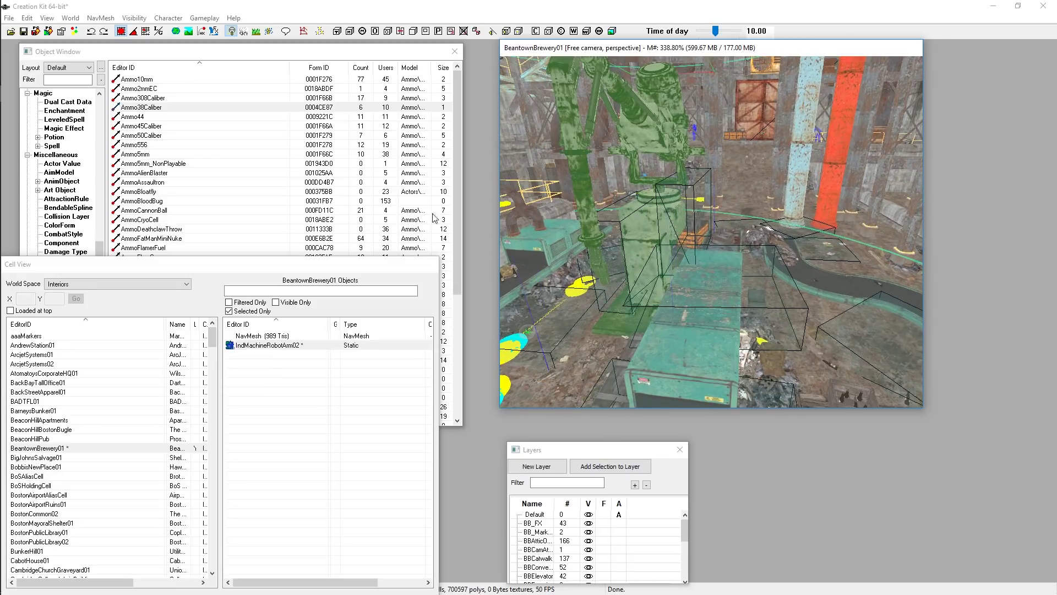
left_click(121, 31)
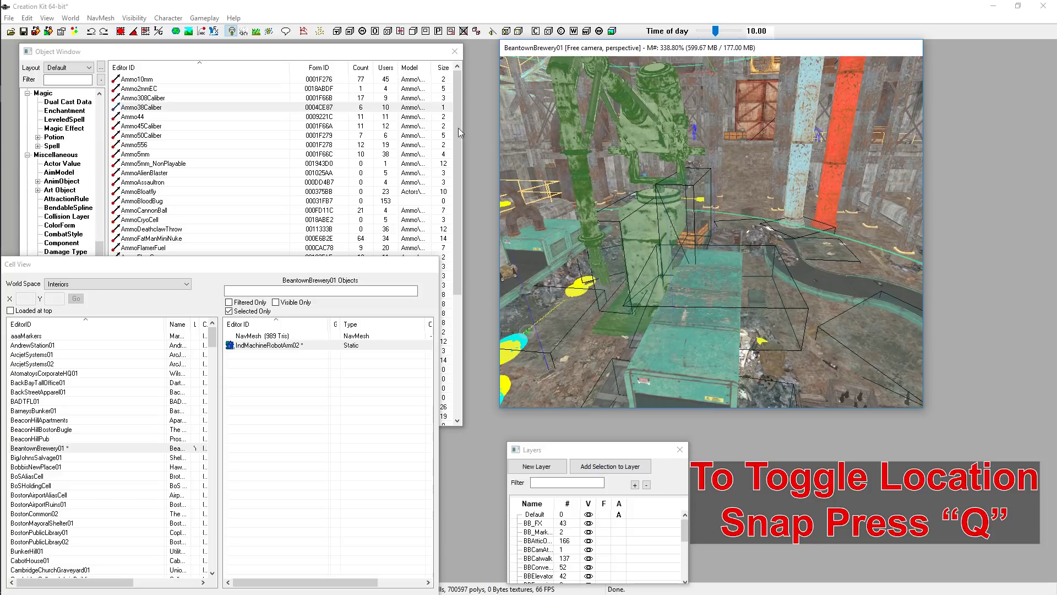
left_click_drag(679, 117, 666, 225)
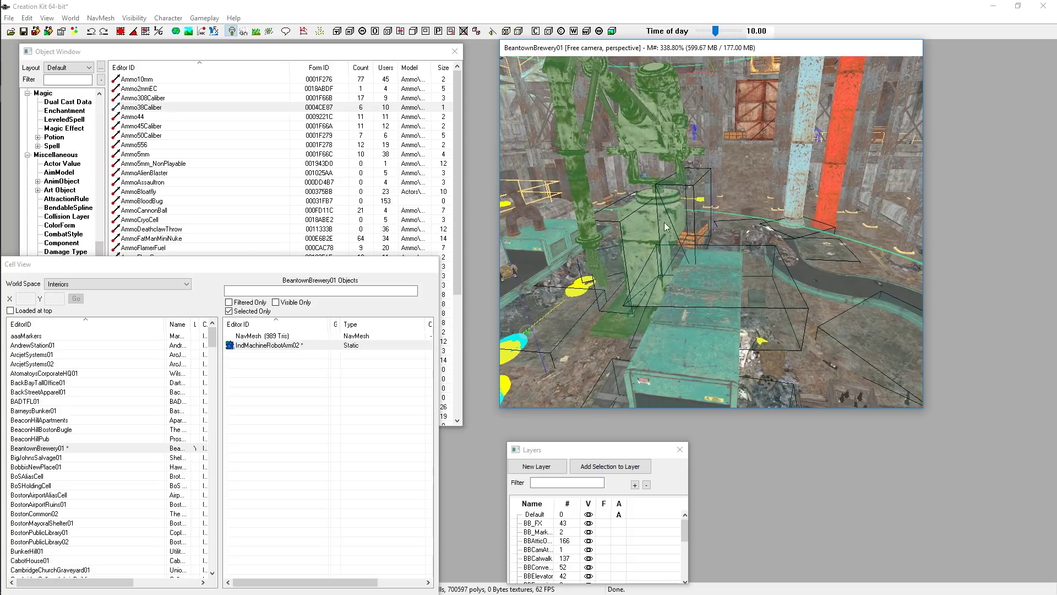
middle_click_drag(652, 106, 747, 263)
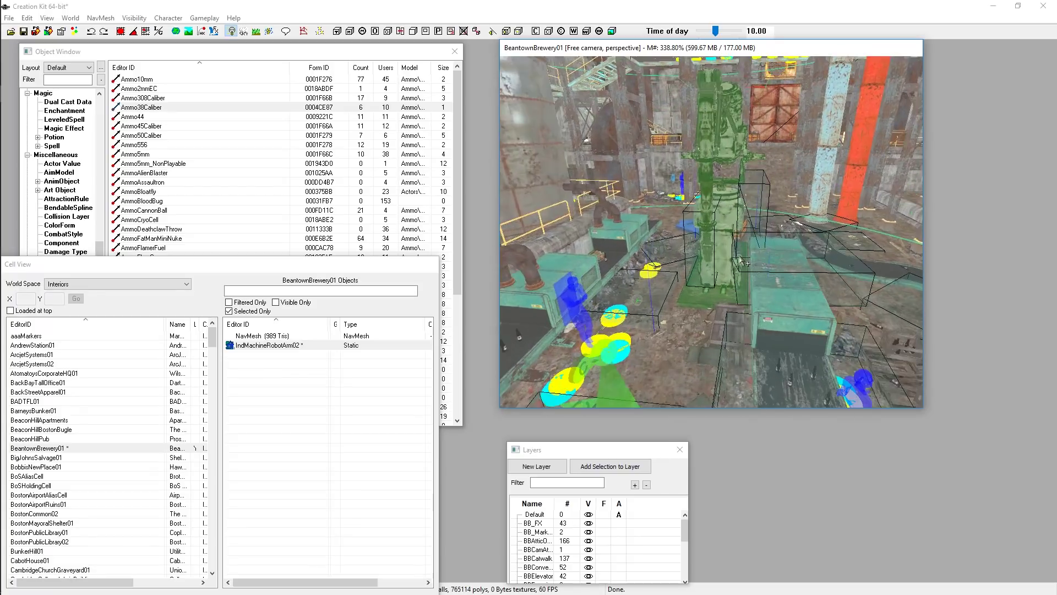
mouse_move(721, 121)
left_mouse_down()
mouse_move(660, 132)
mouse_move(771, 126)
mouse_move(567, 132)
mouse_move(892, 132)
mouse_move(699, 132)
mouse_move(726, 132)
left_mouse_up()
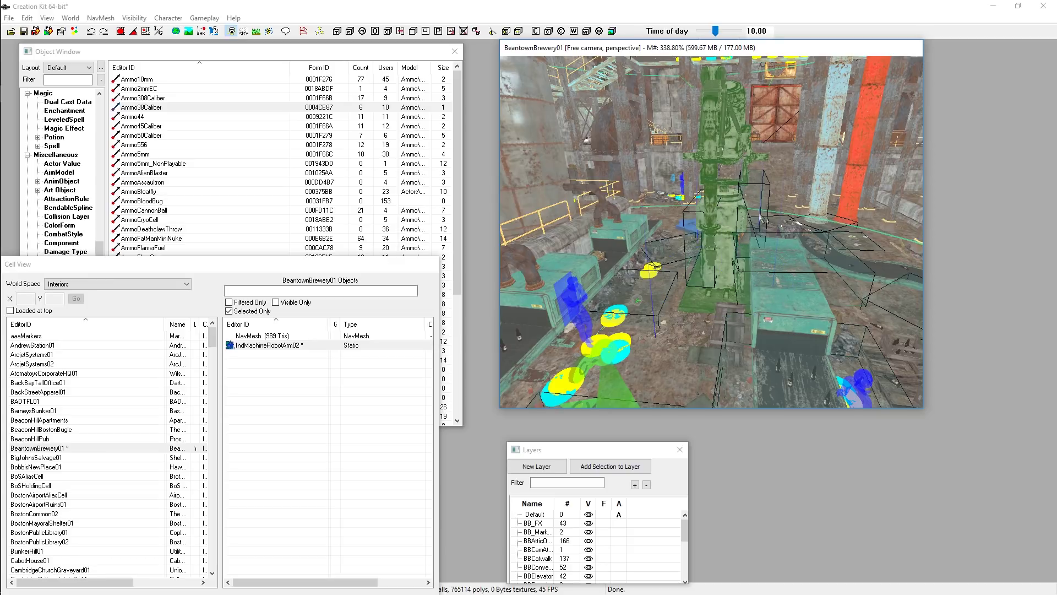
Step: Rotate the robot arm freely about its vertical axis
mouse_move(721, 220)
middle_mouse_down()
mouse_move(737, 234)
mouse_move(723, 226)
middle_mouse_up()
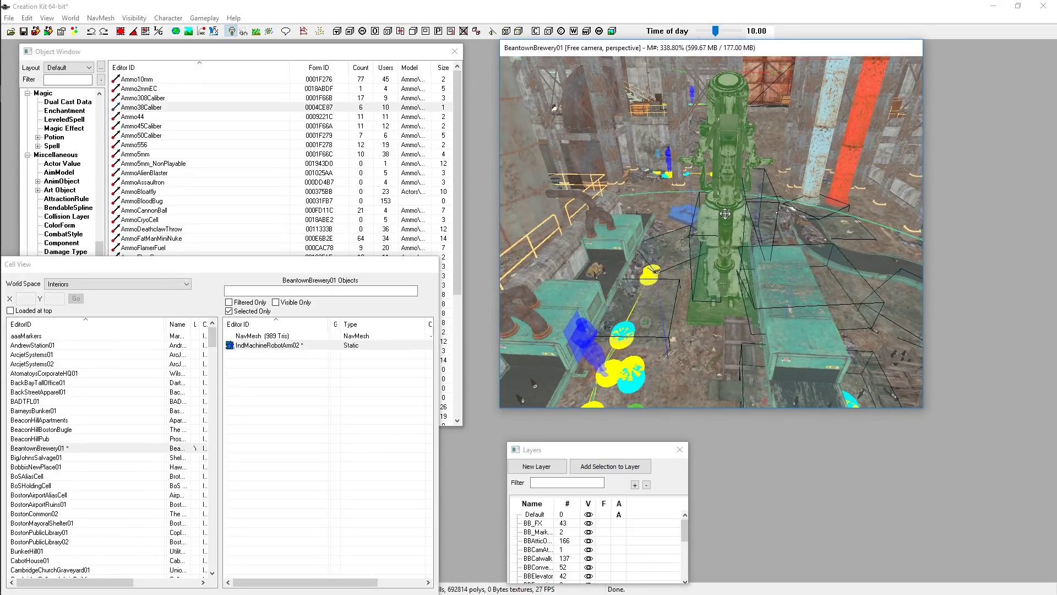
right_click_drag(725, 214, 826, 216)
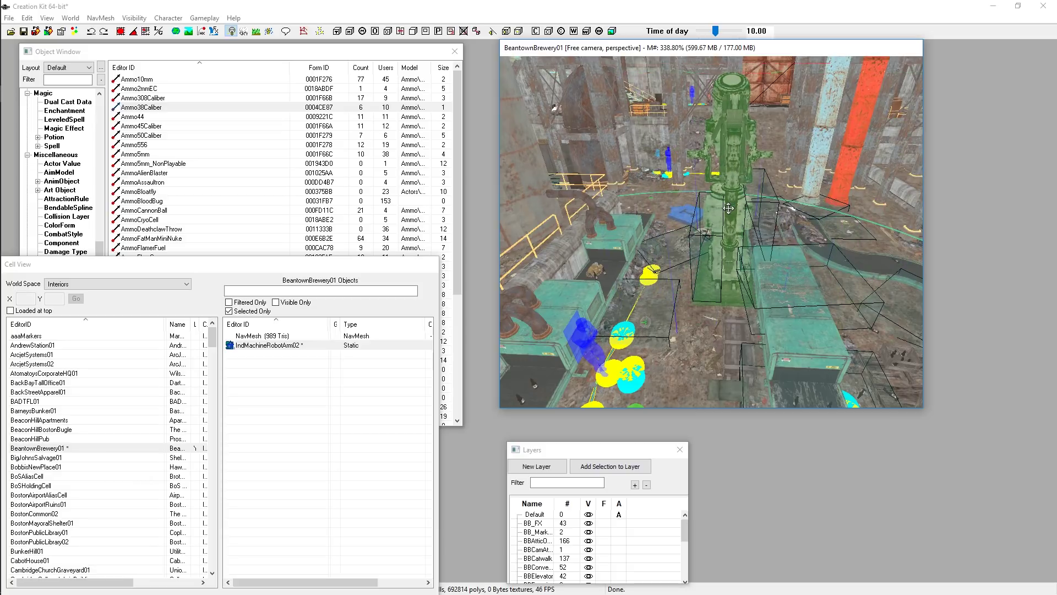
right_click_drag(726, 208, 728, 209)
Step: Move the robot arm across the floor without snapping and shift it vertically along the Z axis
middle_click_drag(750, 207, 818, 178, "shift")
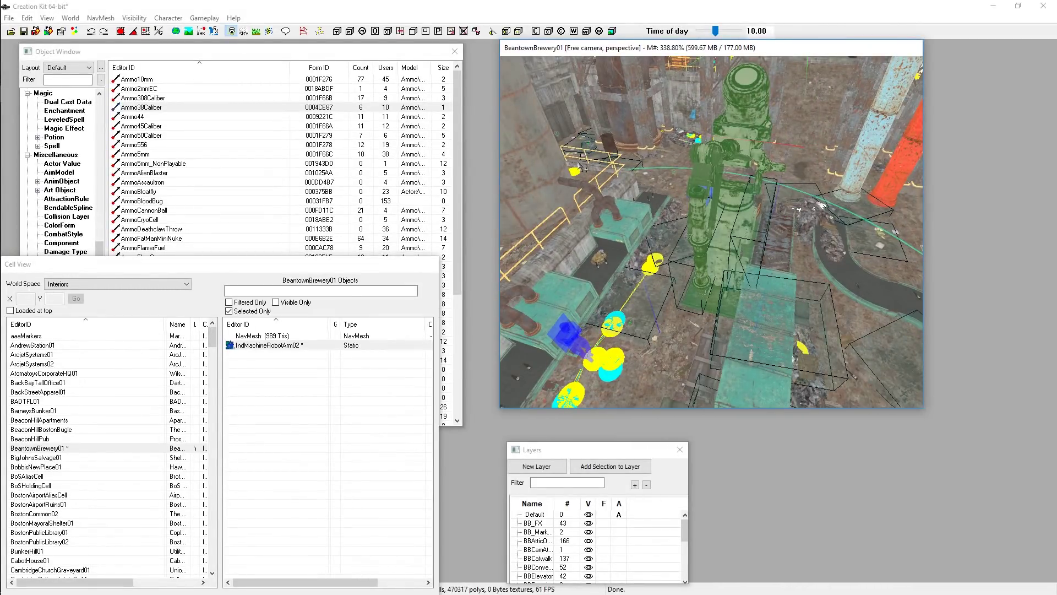
left_click_drag(727, 181, 696, 160)
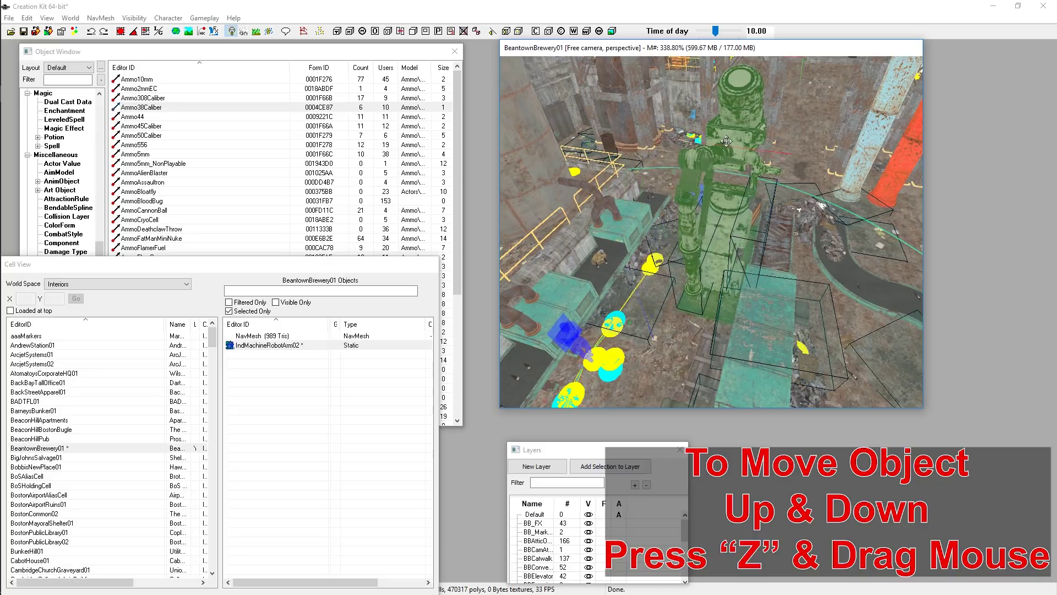
key("z")
left_click_drag(732, 128, 744, 155)
Step: Show the axis move gizmo on the robot arm and move the arm along a single horizontal axis
key("e")
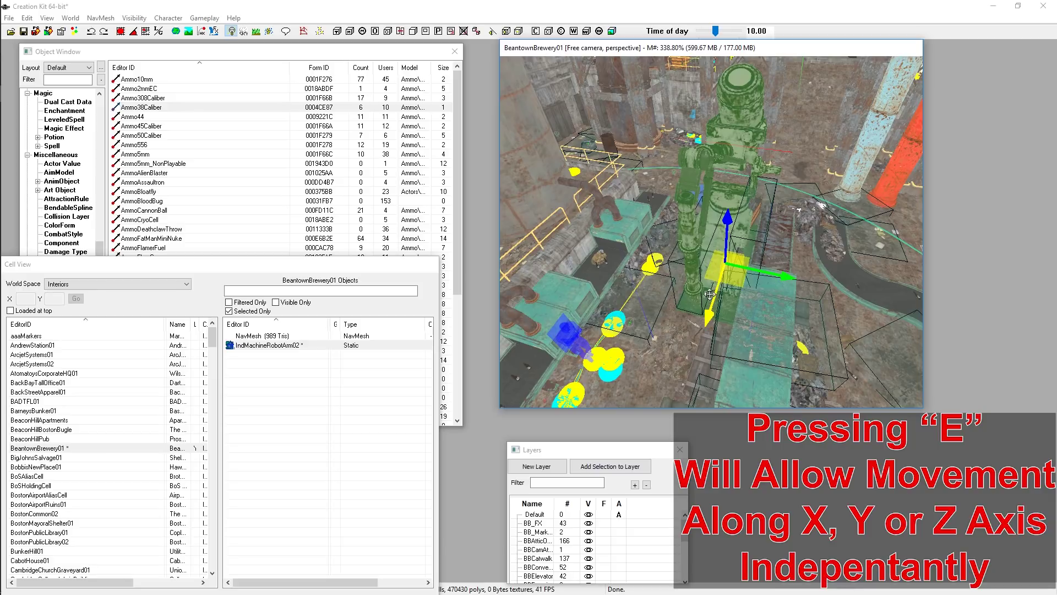
mouse_move(710, 294)
middle_mouse_down()
mouse_move(719, 223)
mouse_move(710, 303)
mouse_move(695, 303)
middle_mouse_up()
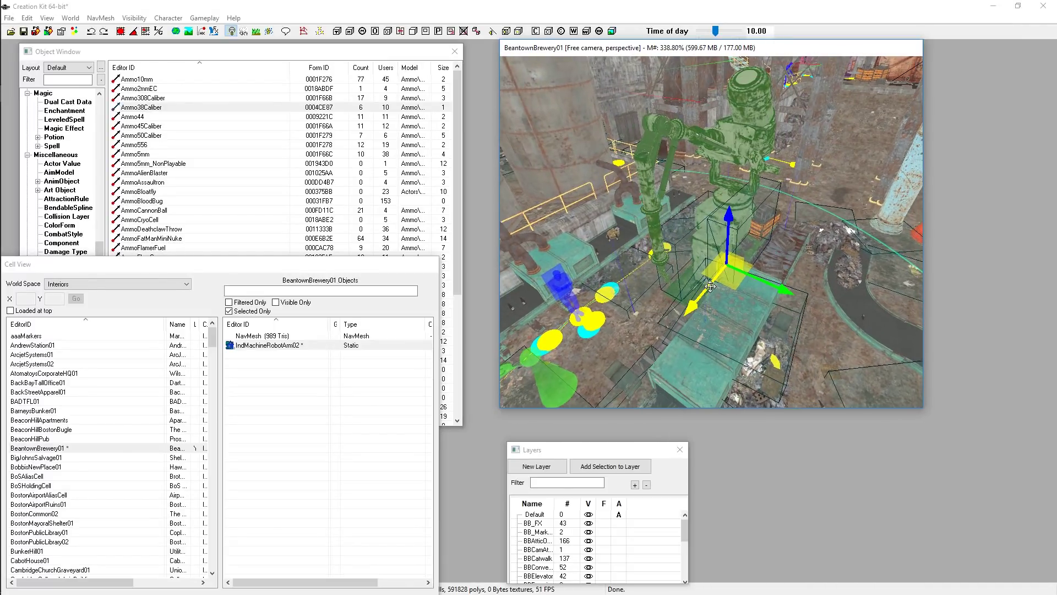
left_click_drag(690, 309, 709, 283)
middle_click_drag(709, 283, 671, 277, "shift")
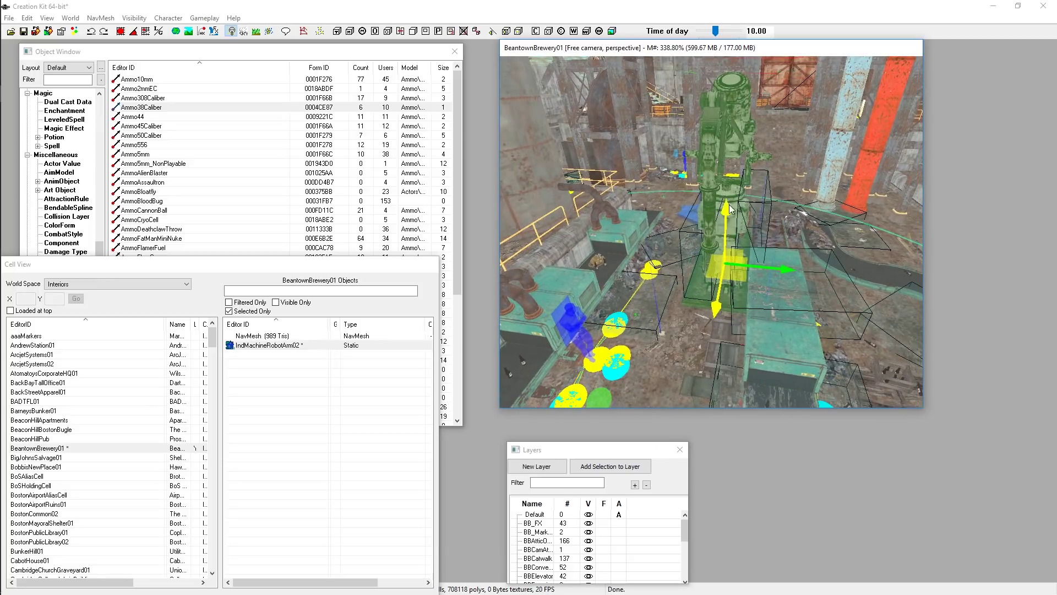
scroll(781, 185, "up", 3)
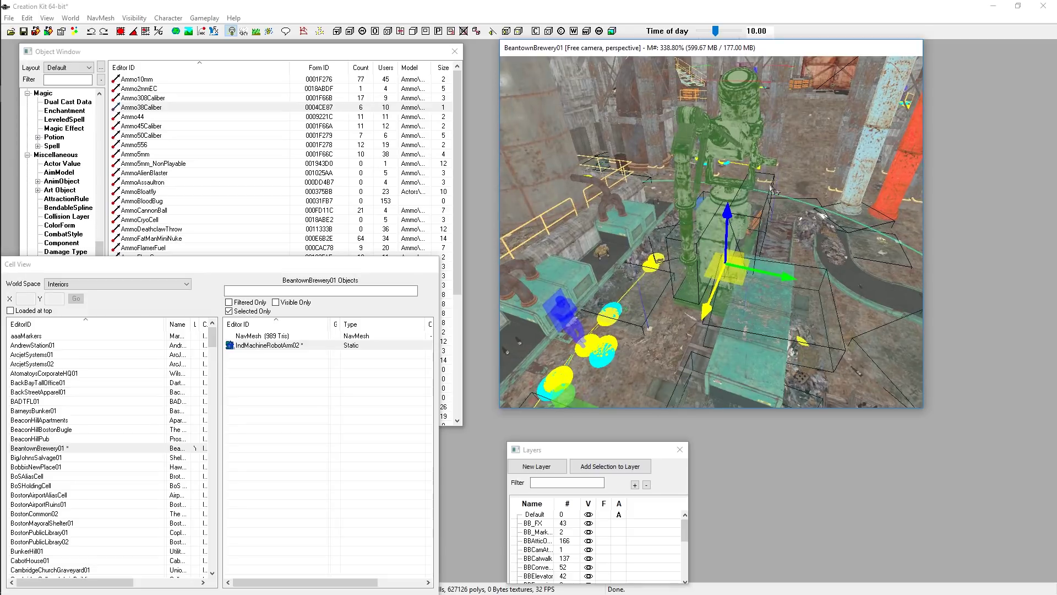
Step: Hide the move gizmo and scale the robot arm down
left_click(757, 171)
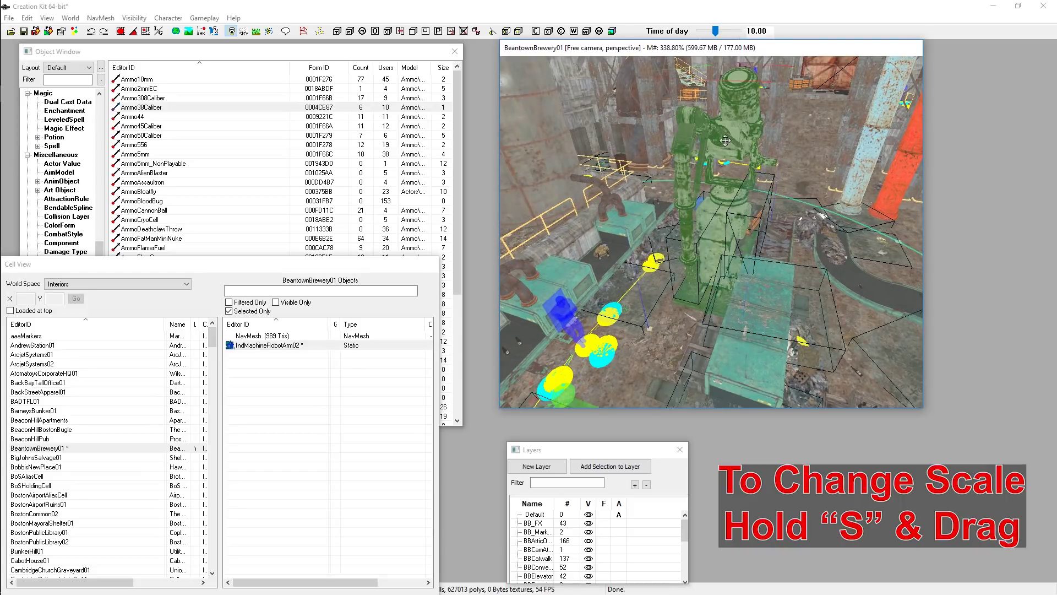
mouse_move(747, 129)
left_mouse_down()
mouse_move(755, 96)
mouse_move(740, 67)
mouse_move(747, 125)
left_mouse_up()
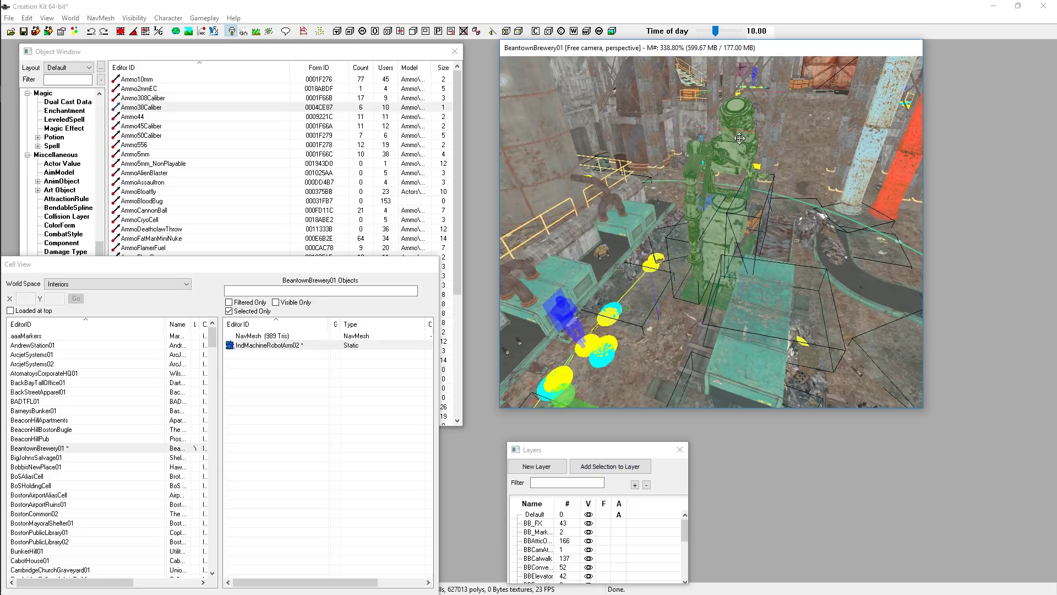
middle_click_drag(775, 176, 799, 174)
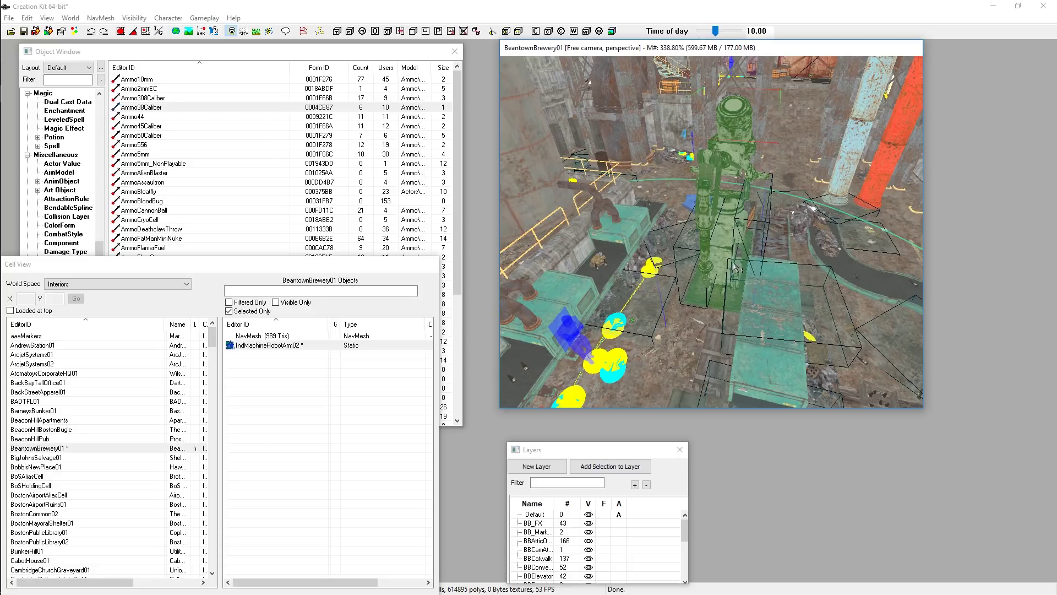
Step: Turn the scaled robot arm about its Z axis so that its arm faces another direction
left_click(724, 234)
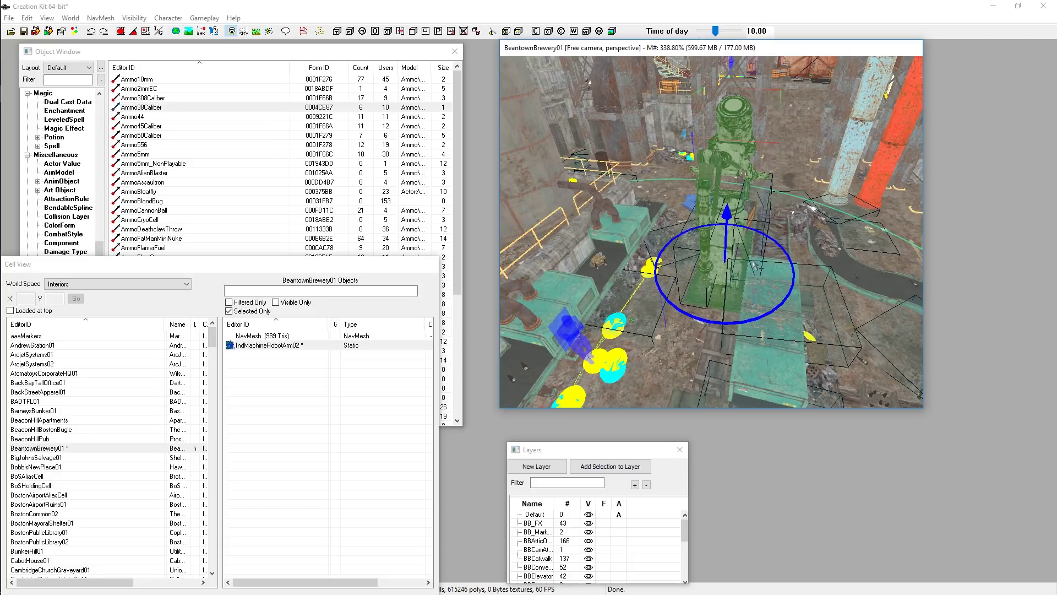
middle_click_drag(741, 271, 725, 253, "shift")
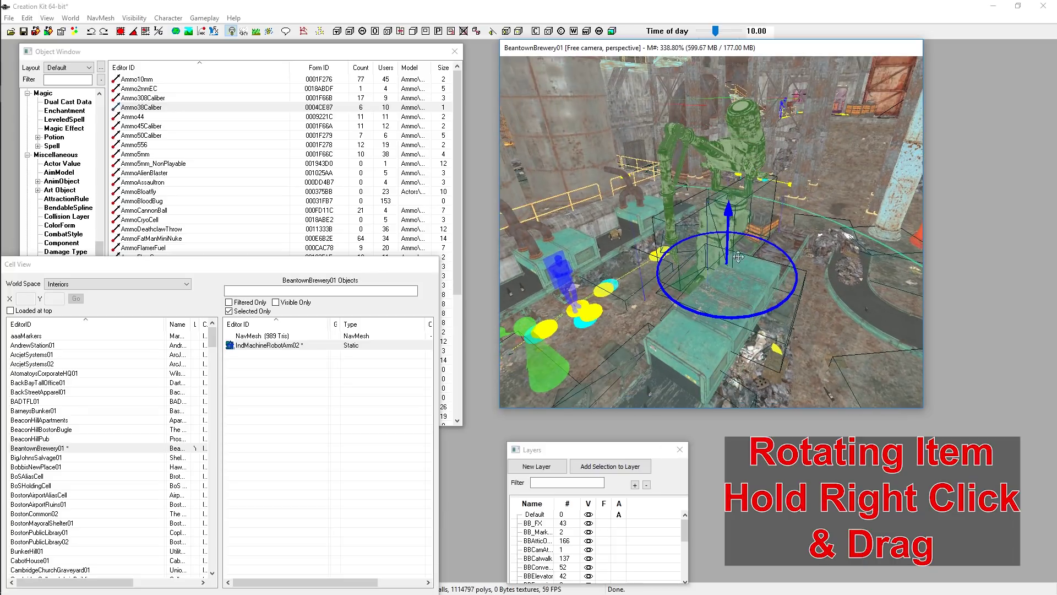
right_click_drag(738, 256, 919, 256)
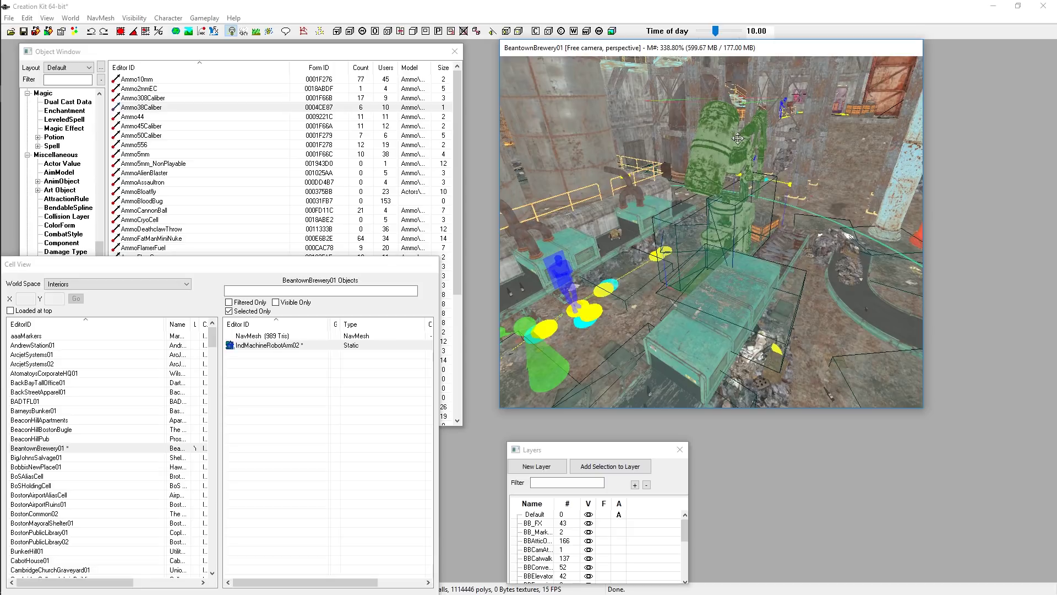
Step: Show the rotation gizmo with the X, Y and Z rings and rotate the robot arm with one of the upright rings
key("w")
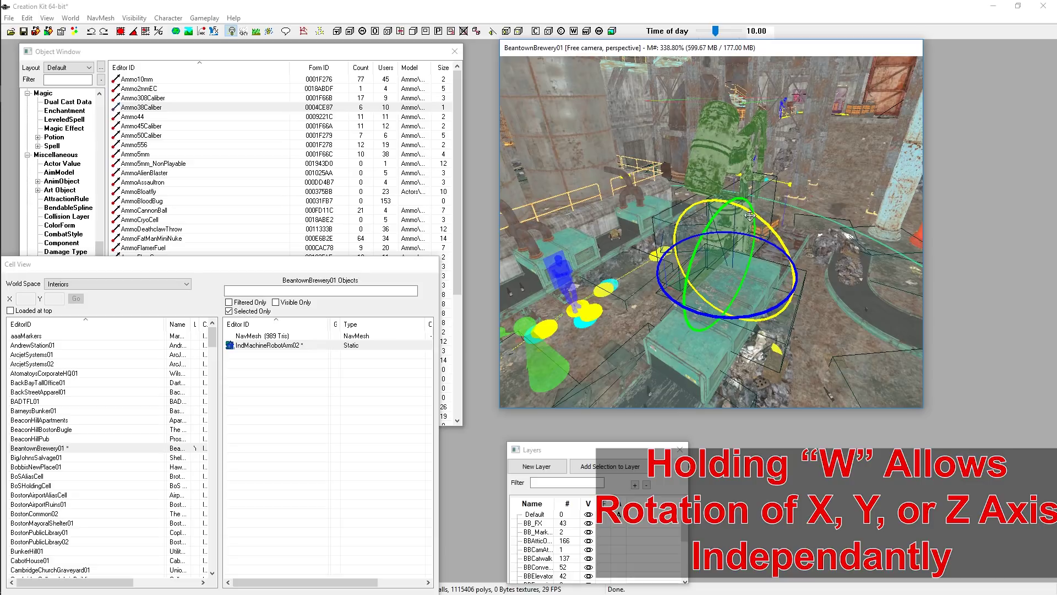
middle_click_drag(750, 213, 744, 224)
mouse_move(738, 208)
middle_mouse_down("shift")
mouse_move(778, 228)
mouse_move(742, 214)
middle_mouse_up("shift")
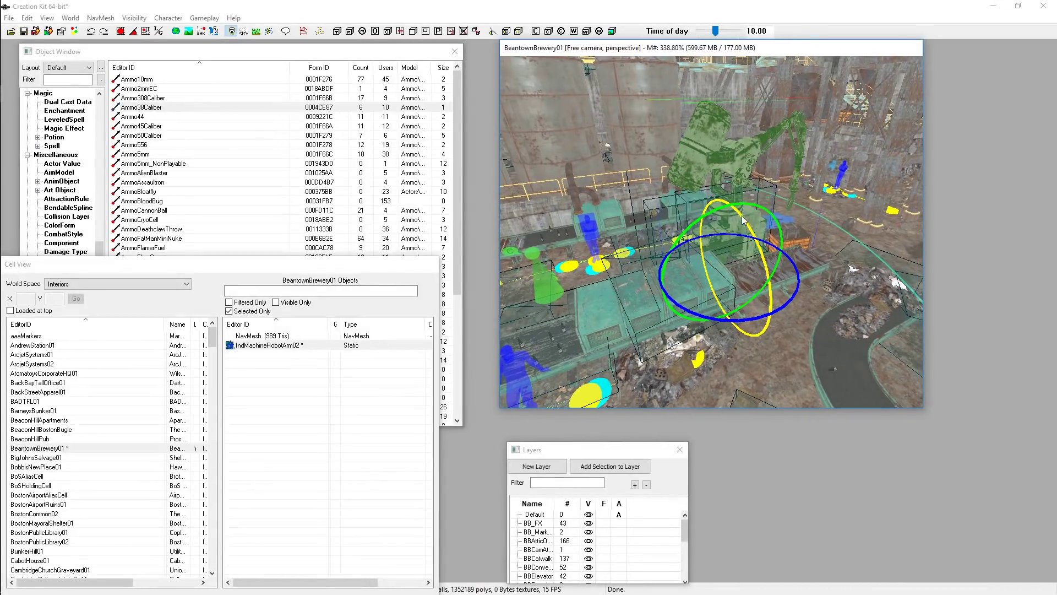
left_click_drag(744, 215, 764, 246)
Step: Tilt the robot arm sideways with the rotation rings and bring it back towards upright about the Y axis
middle_click_drag(761, 227, 745, 177, "shift")
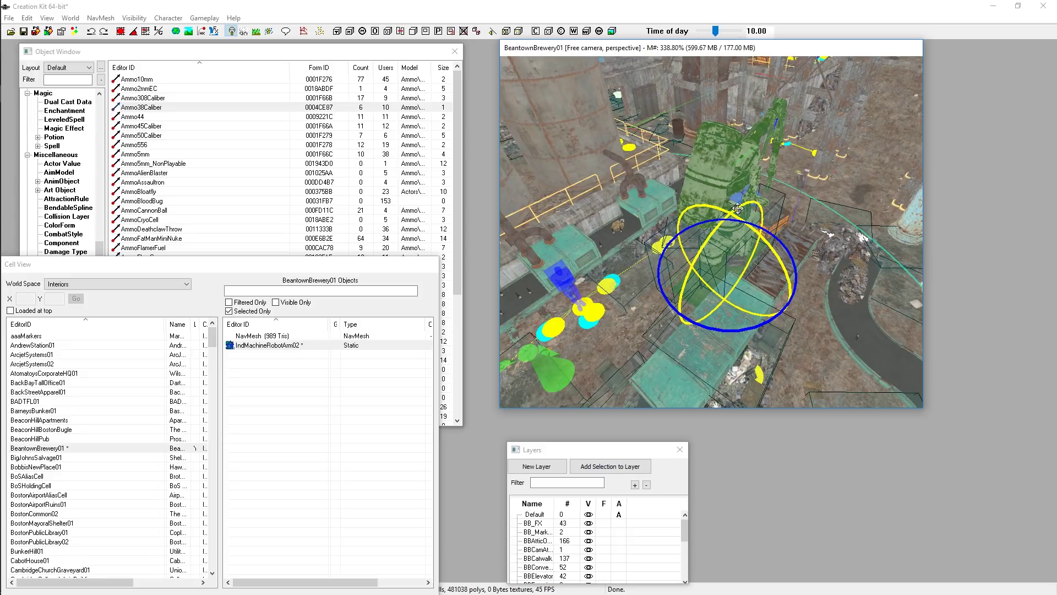
left_click_drag(738, 208, 751, 232)
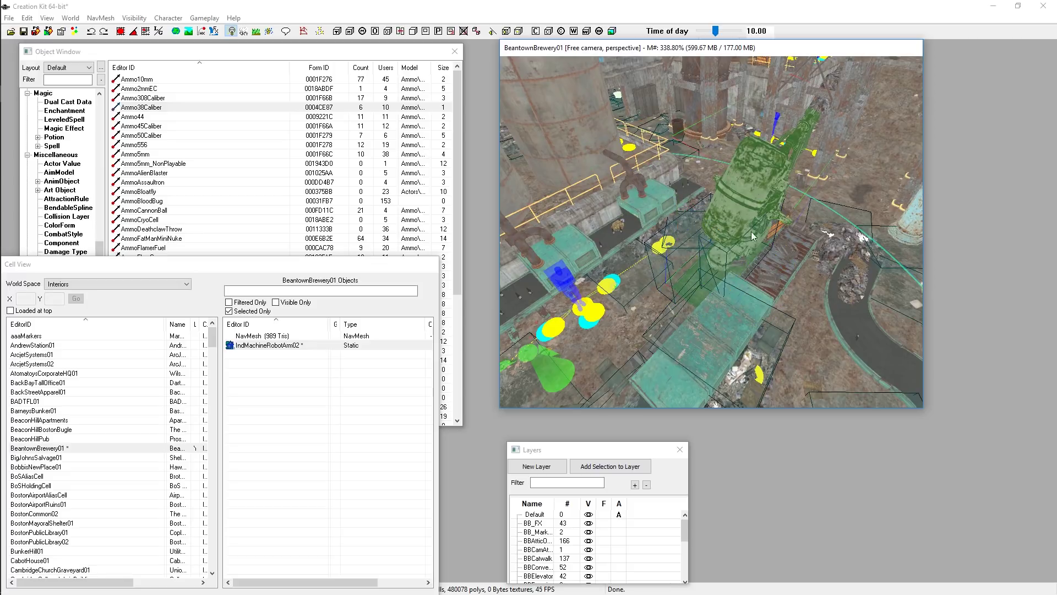
middle_click_drag(751, 232, 796, 206)
mouse_move(744, 220)
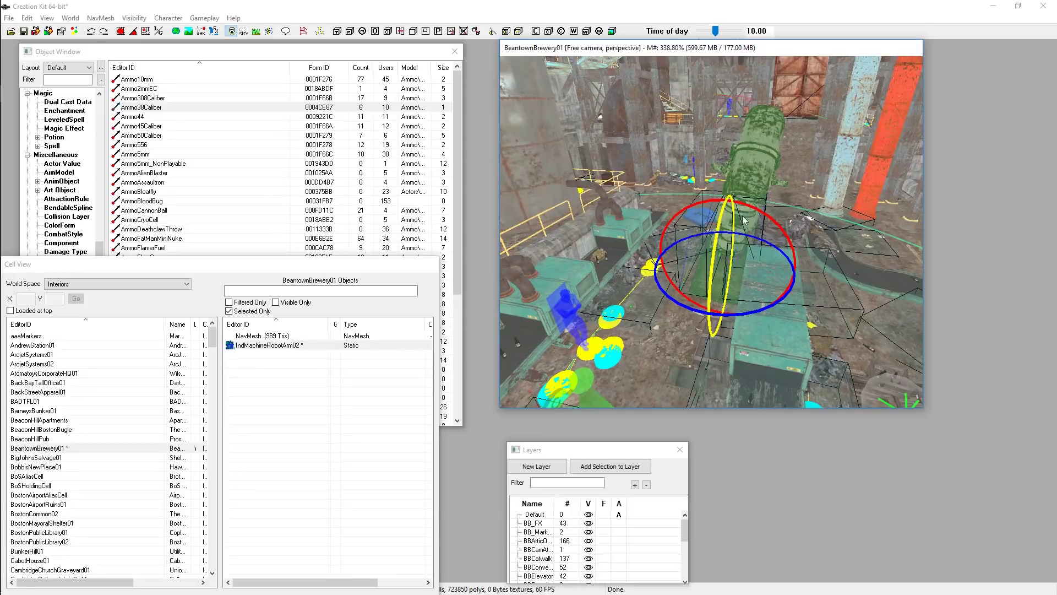
mouse_move(724, 215)
left_mouse_down()
mouse_move(711, 215)
mouse_move(724, 215)
left_mouse_up()
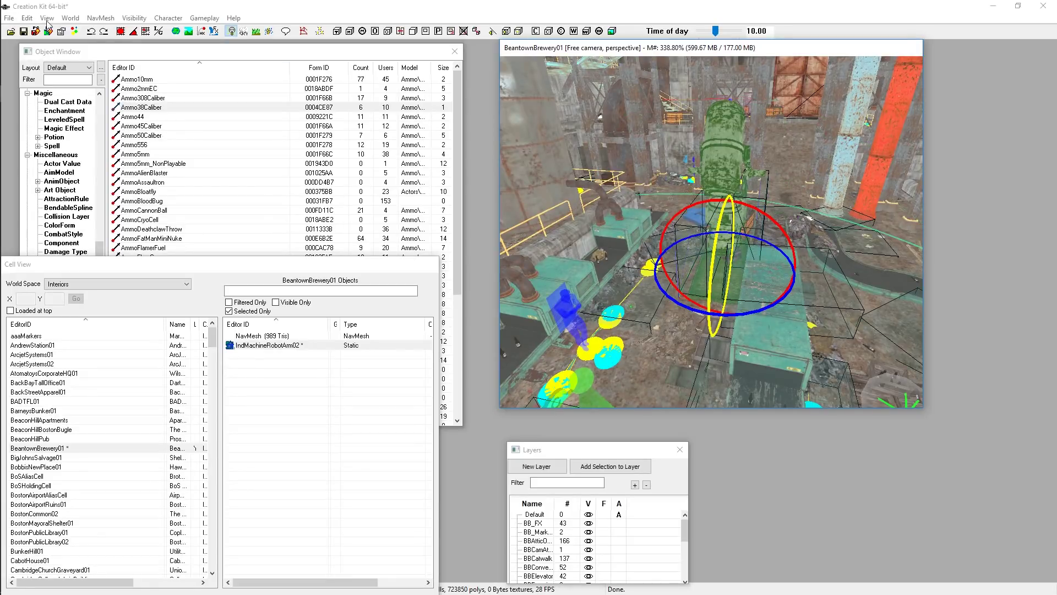
left_click(26, 18)
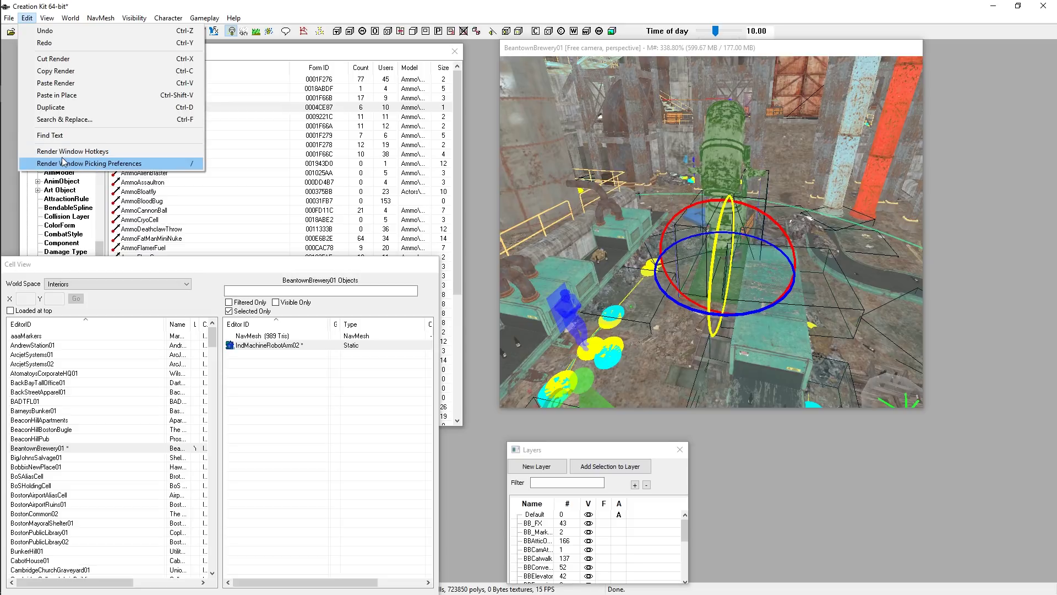
left_click(718, 231)
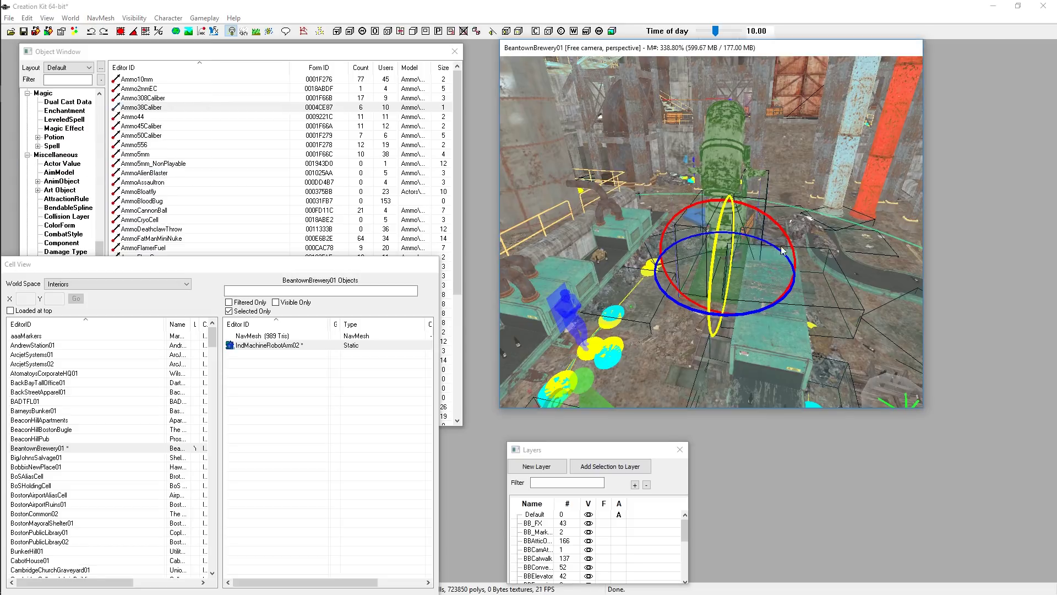
middle_click_drag(718, 231, 705, 219)
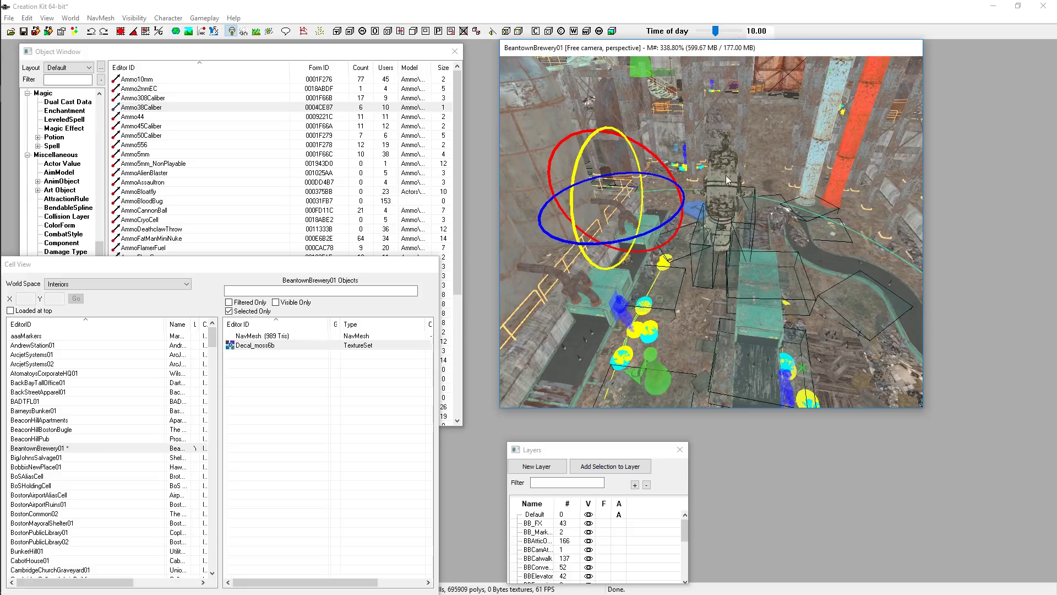
Step: Select the upright light-blue pipe beside the orange one, hide it and show it again
left_click(816, 159)
key("f")
middle_click_drag(830, 186, 752, 203, "shift")
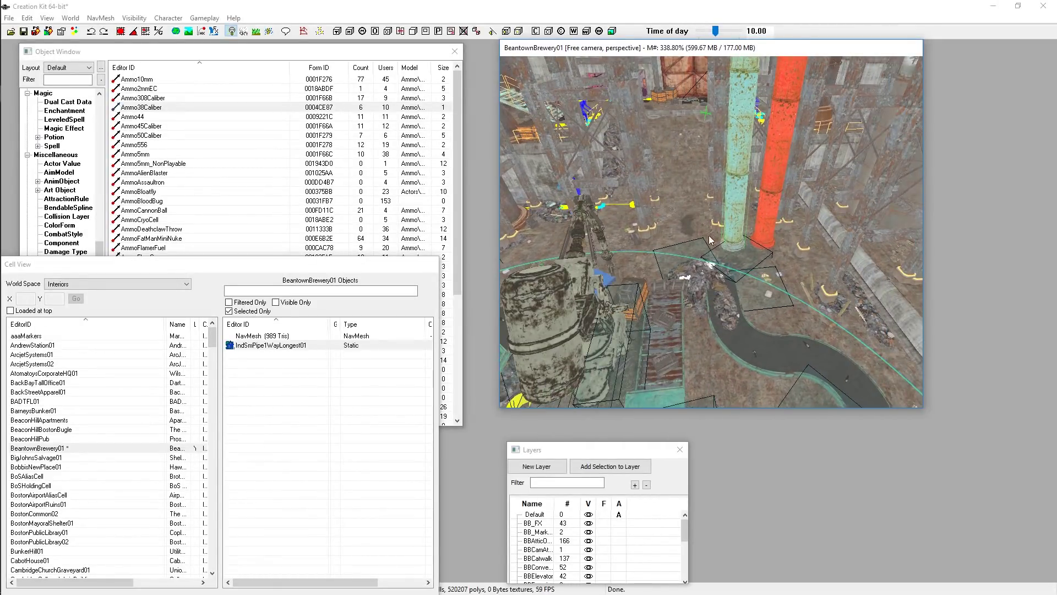
mouse_move(708, 236)
middle_mouse_down("shift")
mouse_move(743, 182)
mouse_move(834, 169)
mouse_move(734, 166)
mouse_move(692, 227)
middle_mouse_up("shift")
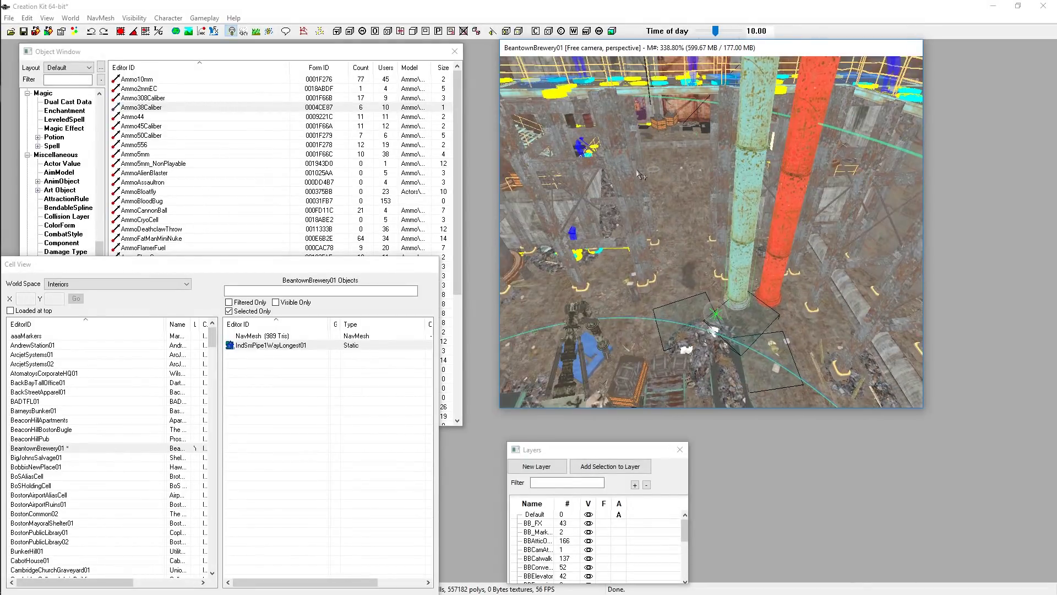
middle_click_drag(636, 173, 728, 267, "shift")
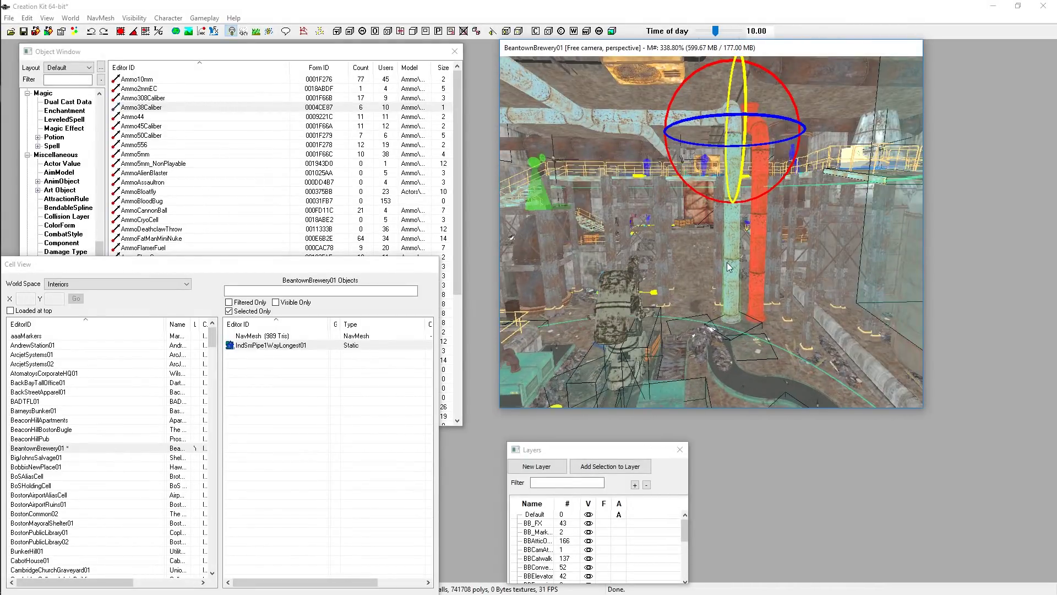
key("1")
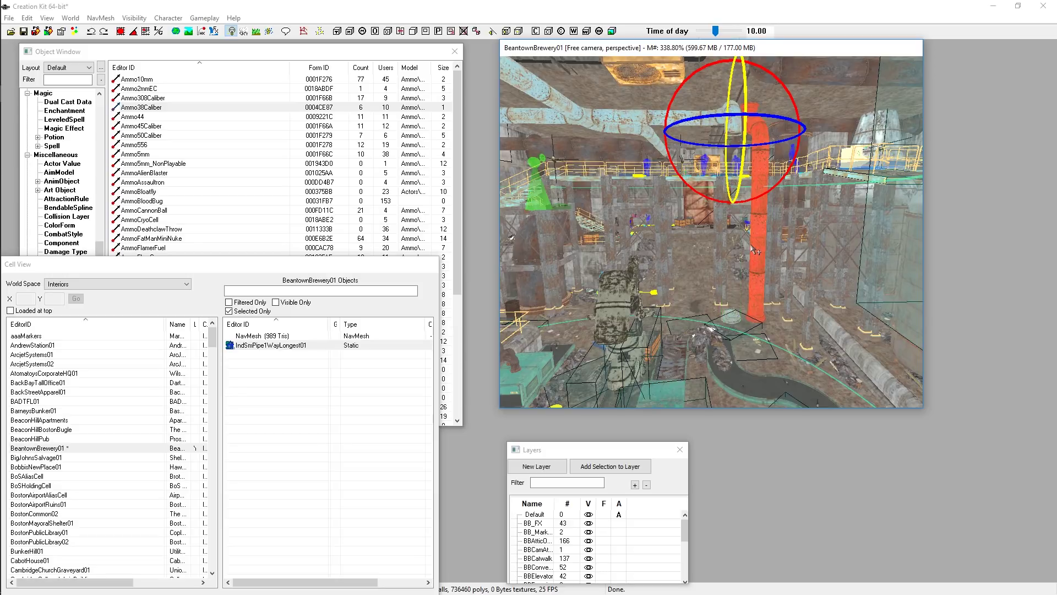
key("1")
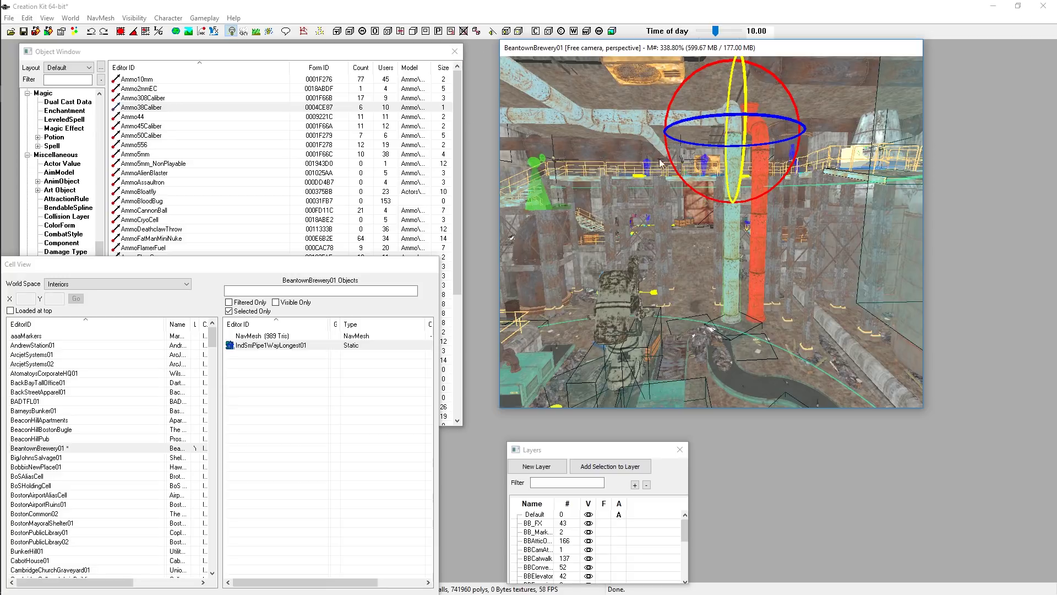
Step: Delete the upright light-blue pipe section from the brewery cell
left_click(740, 242)
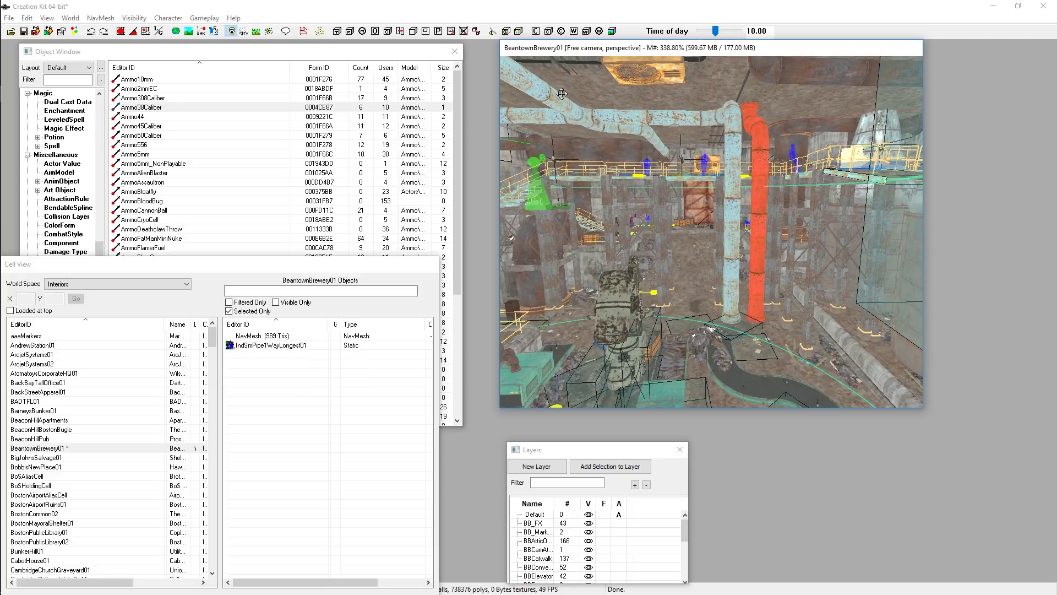
left_click(733, 236)
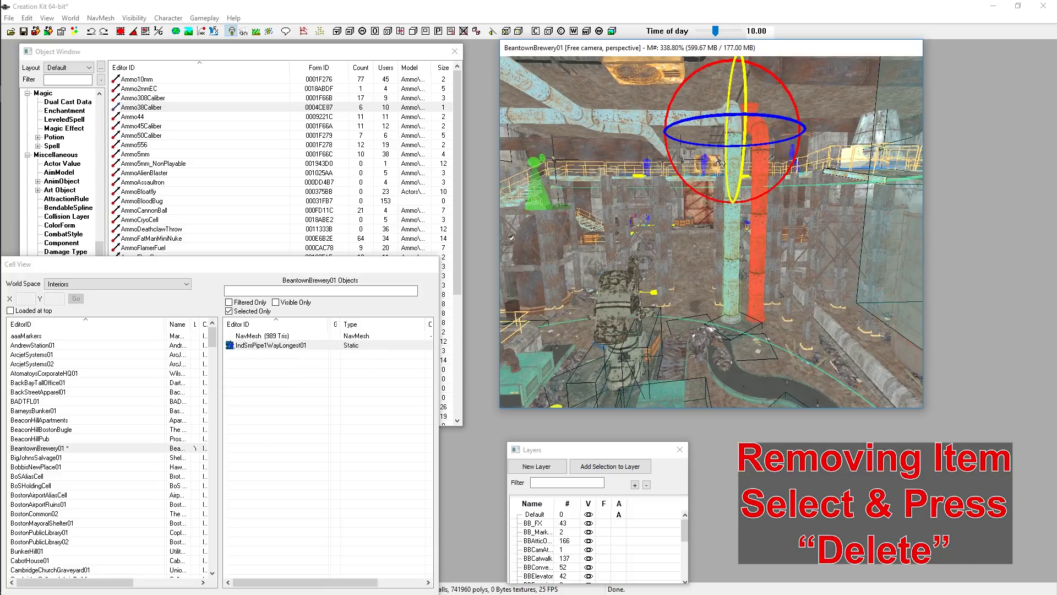
key("Delete")
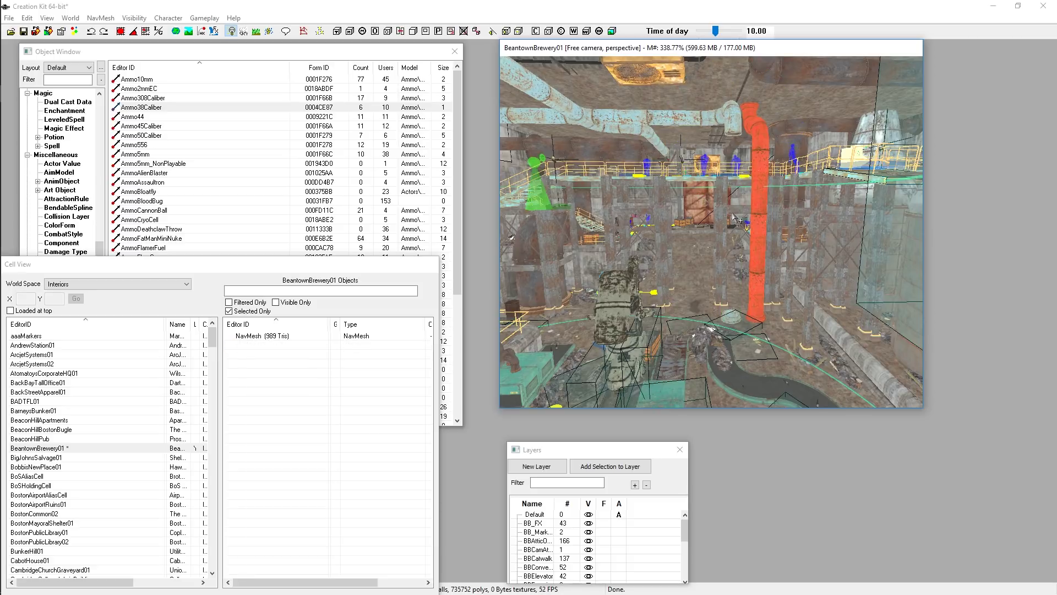
Step: Try to delete the upright orange pipe through its IndSmPipe1WayLongest01 entry in the Cell View and decline the deletion
left_click(768, 210)
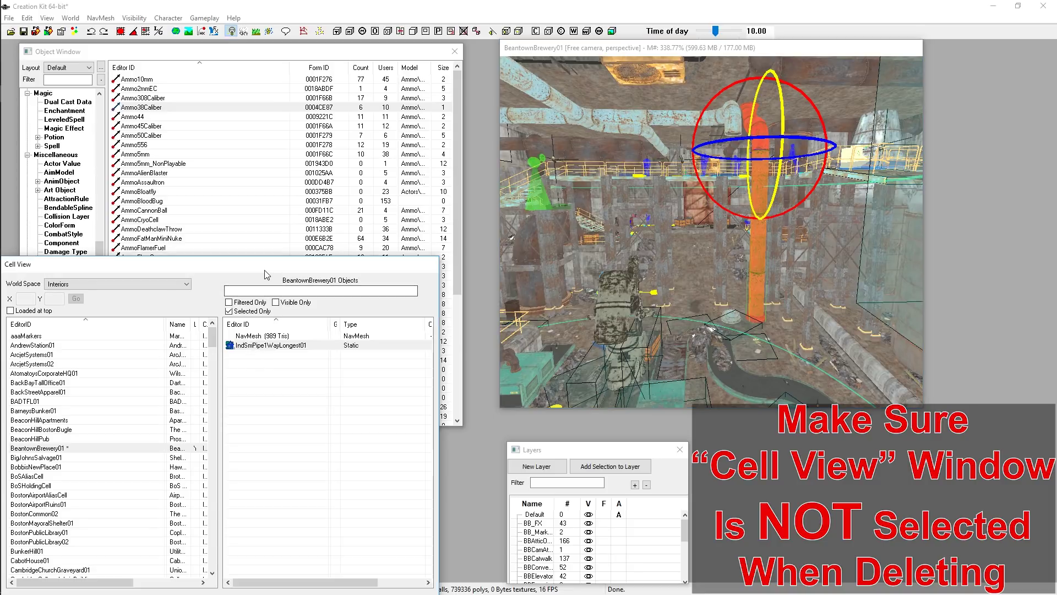
left_click_drag(266, 274, 269, 248)
left_click(278, 320)
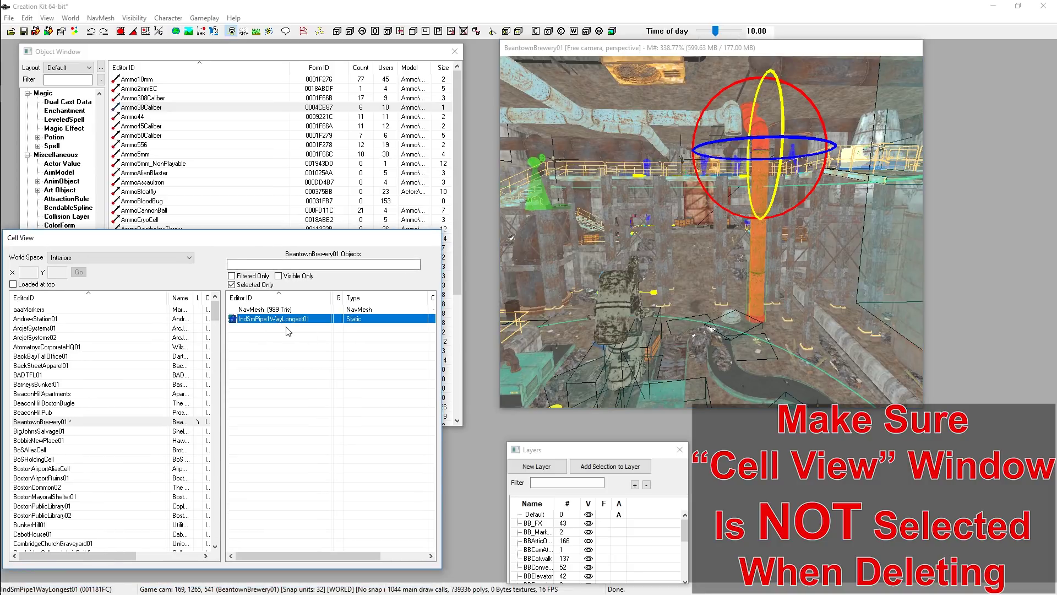
key("Delete")
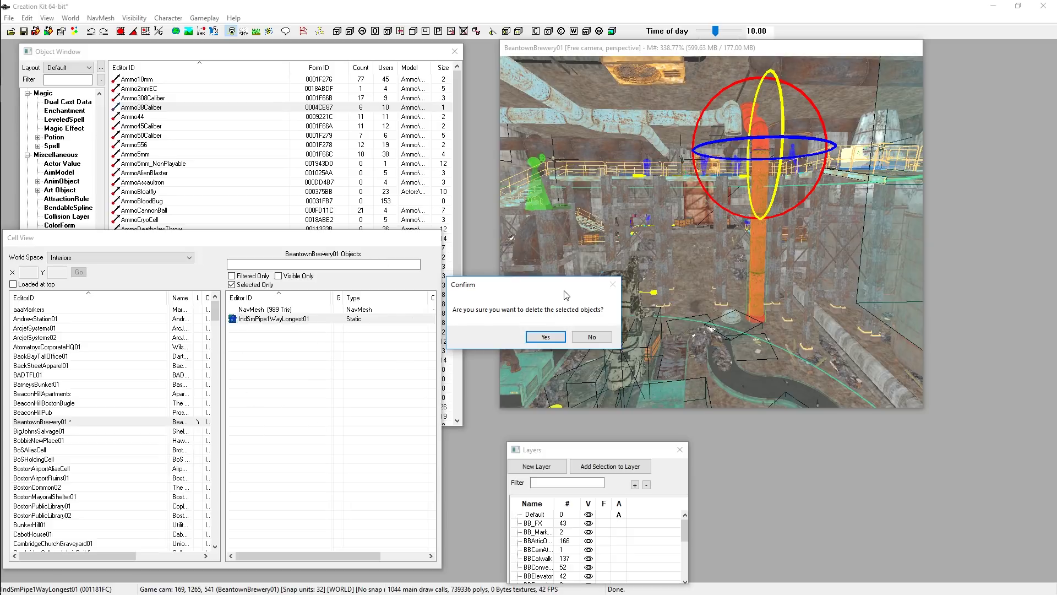
left_click(591, 336)
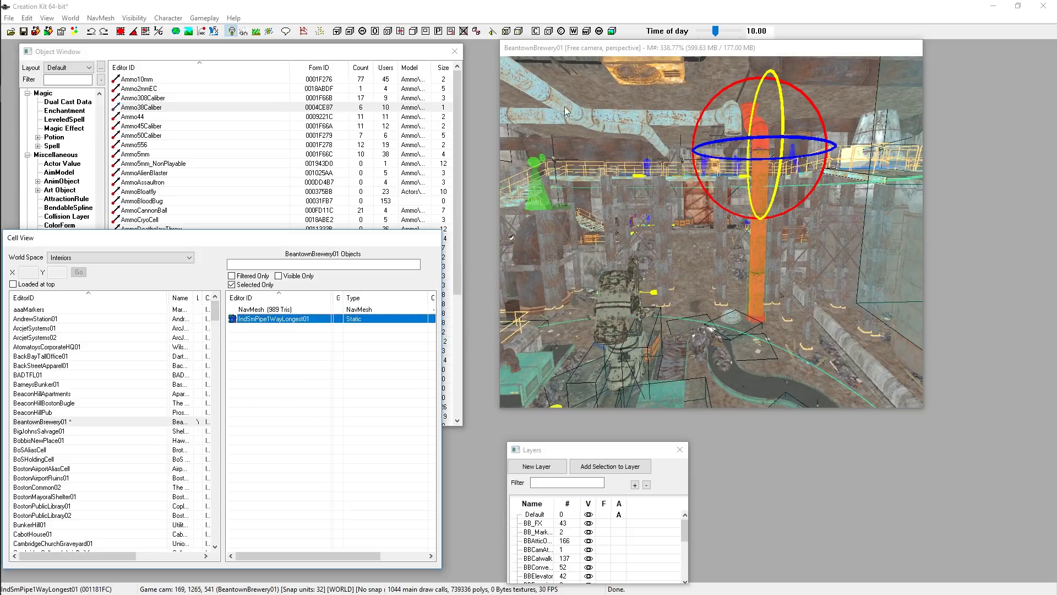
Step: Shift the Render Window slightly and select AmmoAssaultron in the Object Window's ammo list
left_click_drag(612, 55, 647, 63)
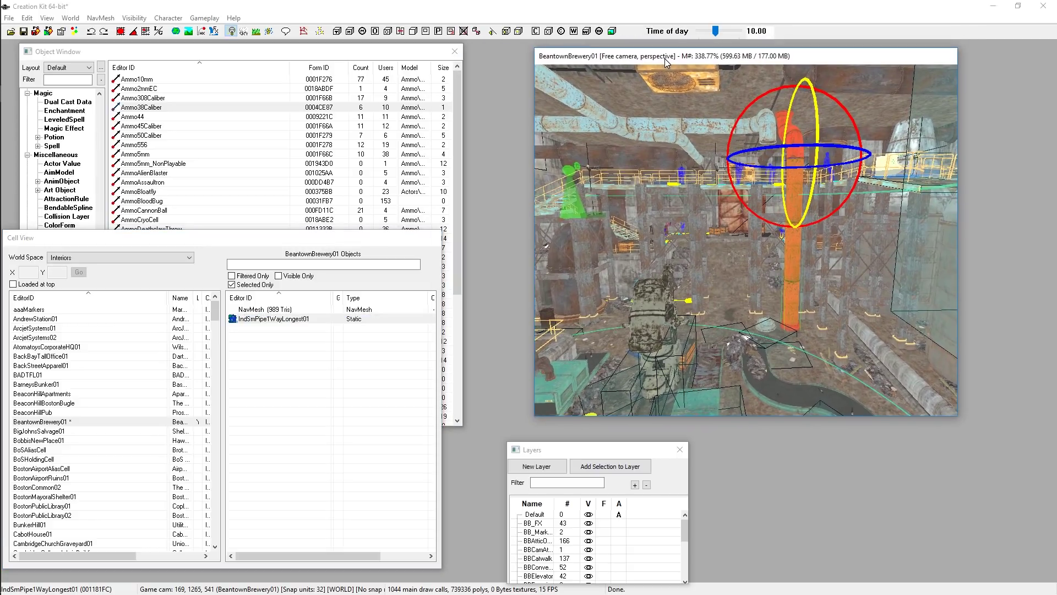
left_click(158, 52)
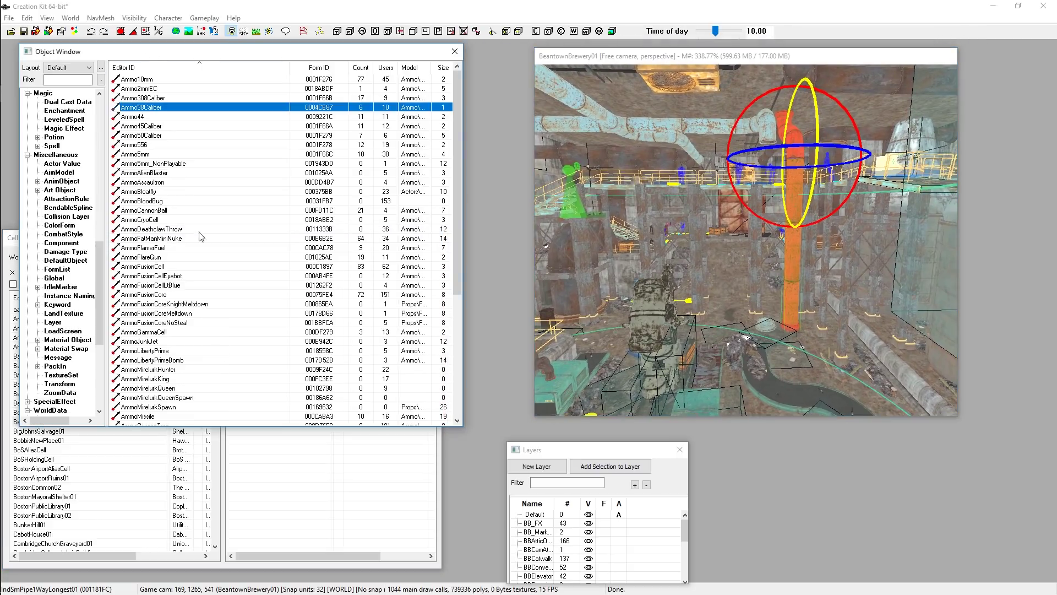
left_click(135, 156)
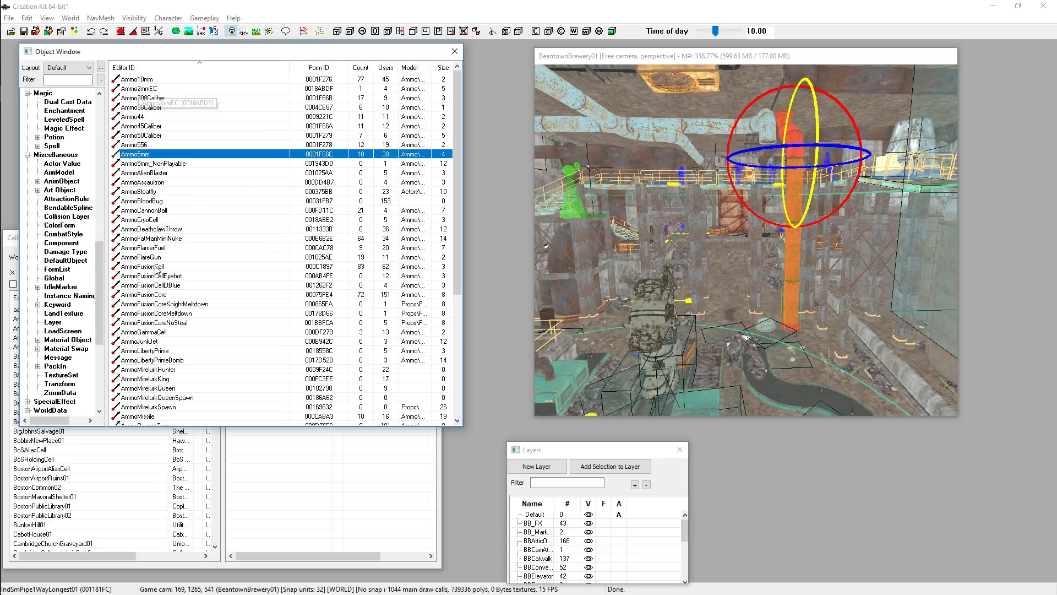
left_click(148, 183)
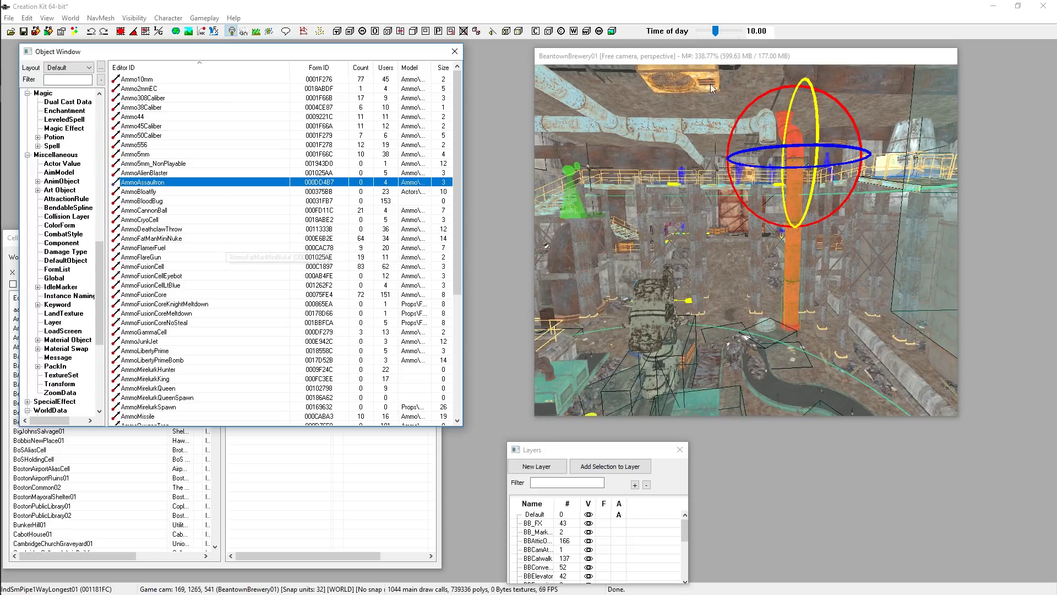
Step: List the Actor category under Actors in the Object Window and look through its entries
left_click(689, 57)
middle_click_drag(744, 289, 764, 262)
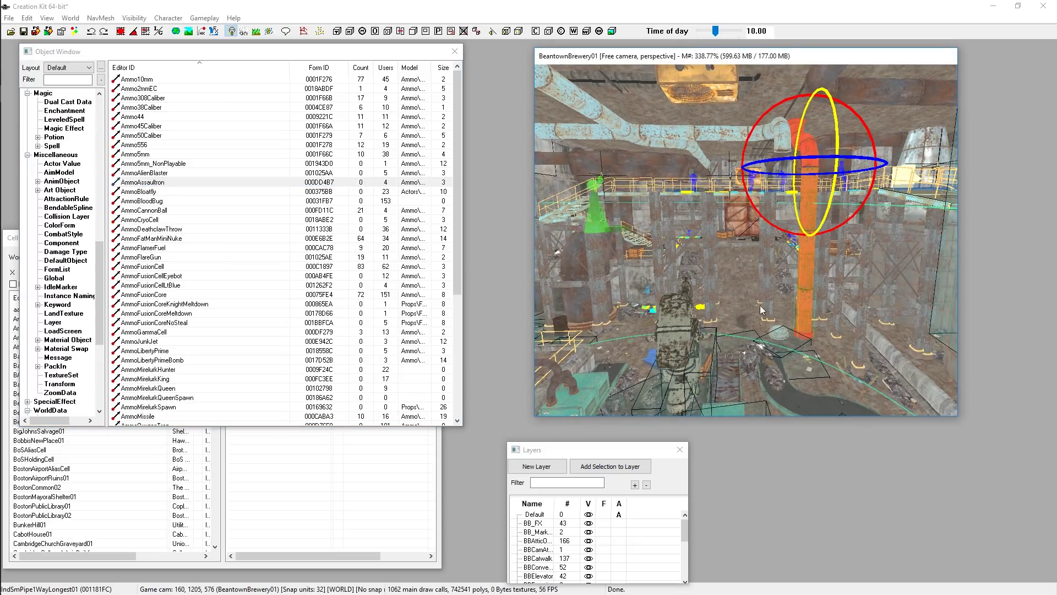
mouse_move(761, 310)
middle_mouse_down()
mouse_move(737, 292)
mouse_move(756, 306)
middle_mouse_up()
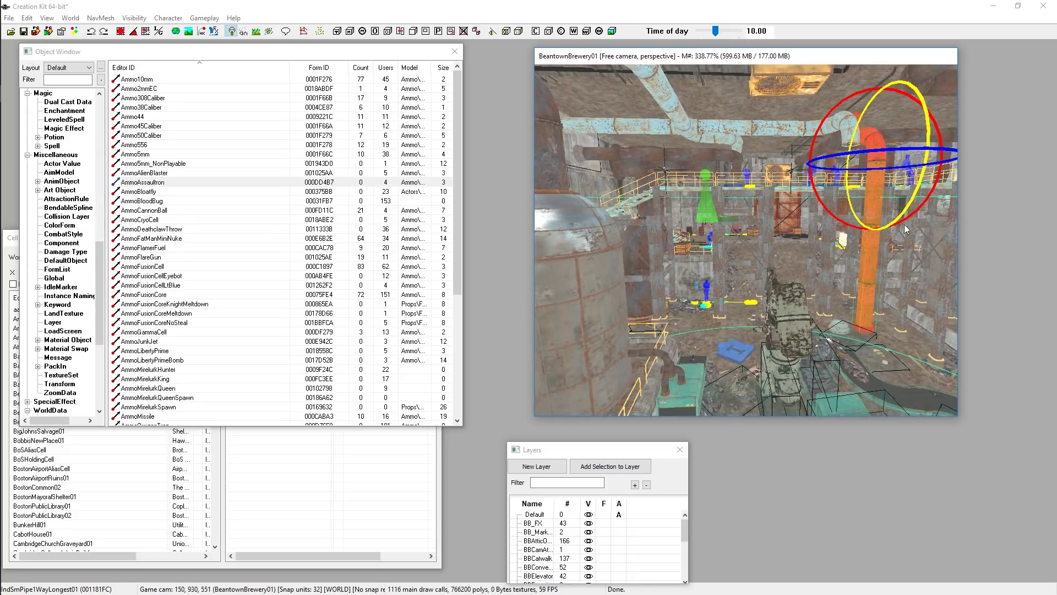
middle_click_drag(801, 274, 771, 274)
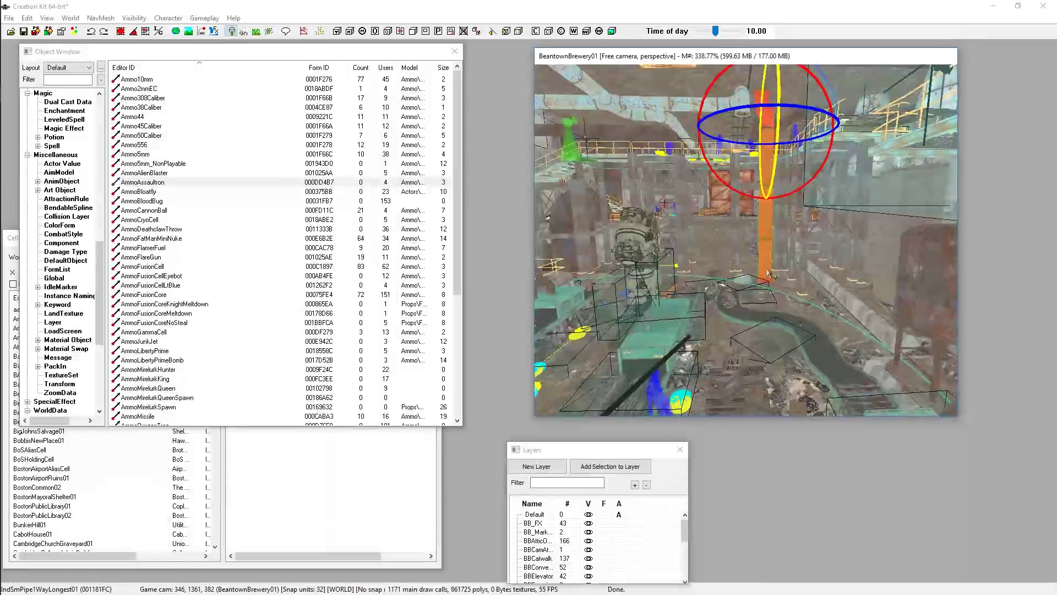
left_click(33, 32)
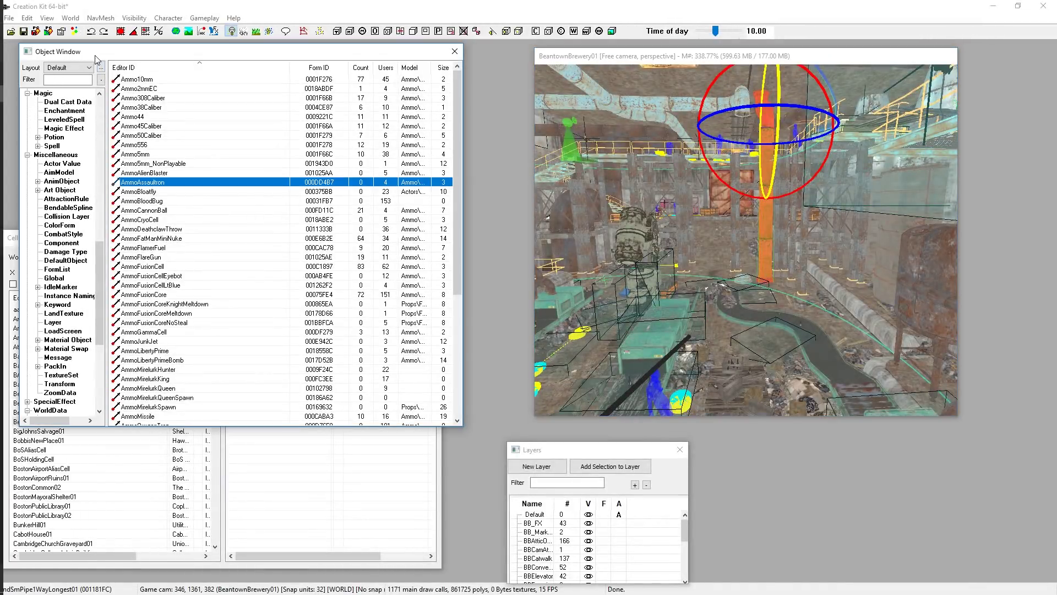
scroll(85, 256, "up", 11)
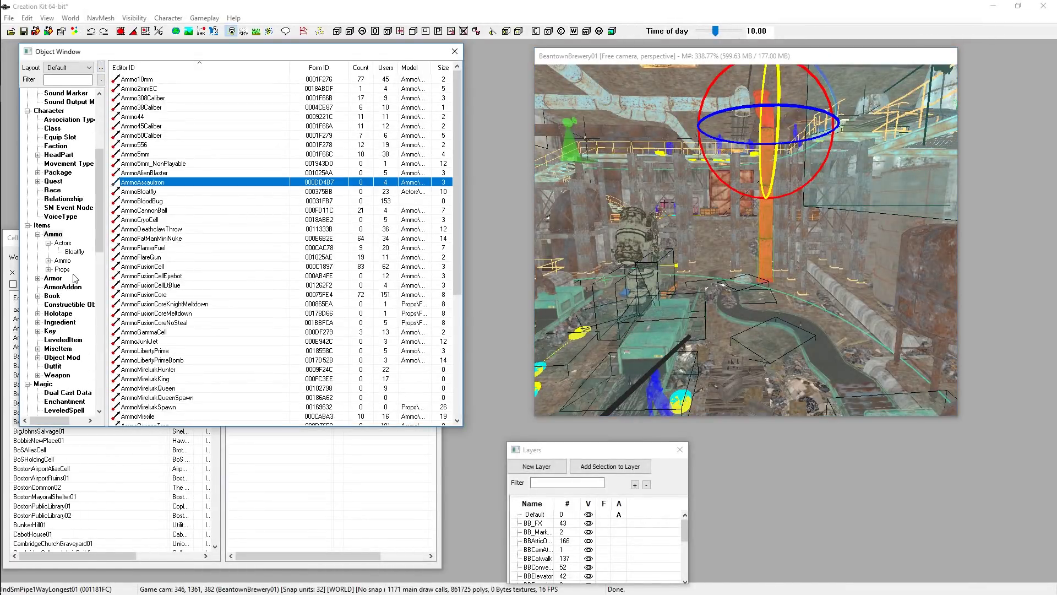
scroll(76, 275, "down", 3)
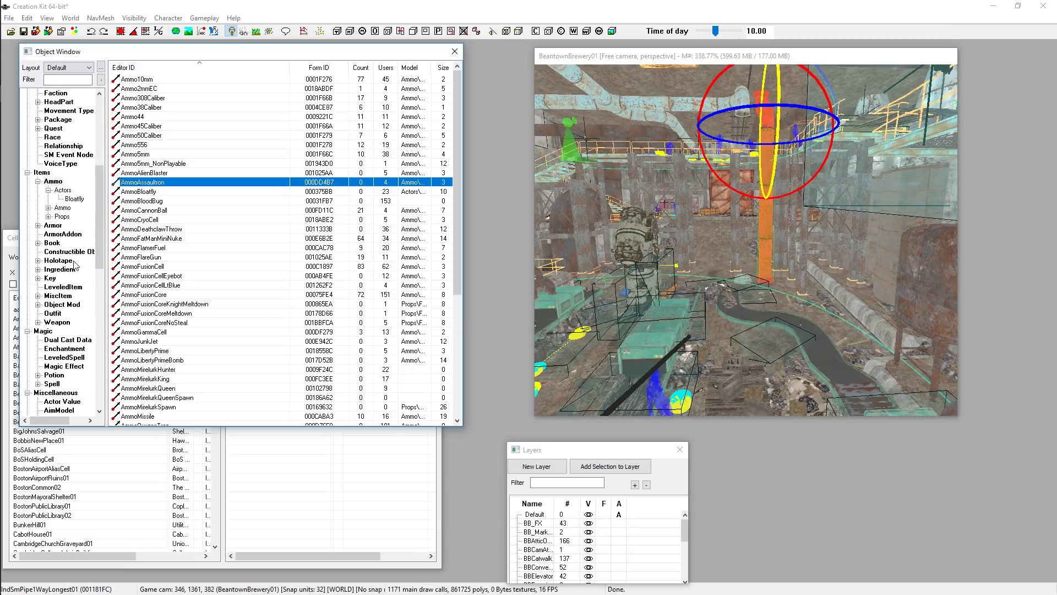
scroll(76, 267, "up", 7)
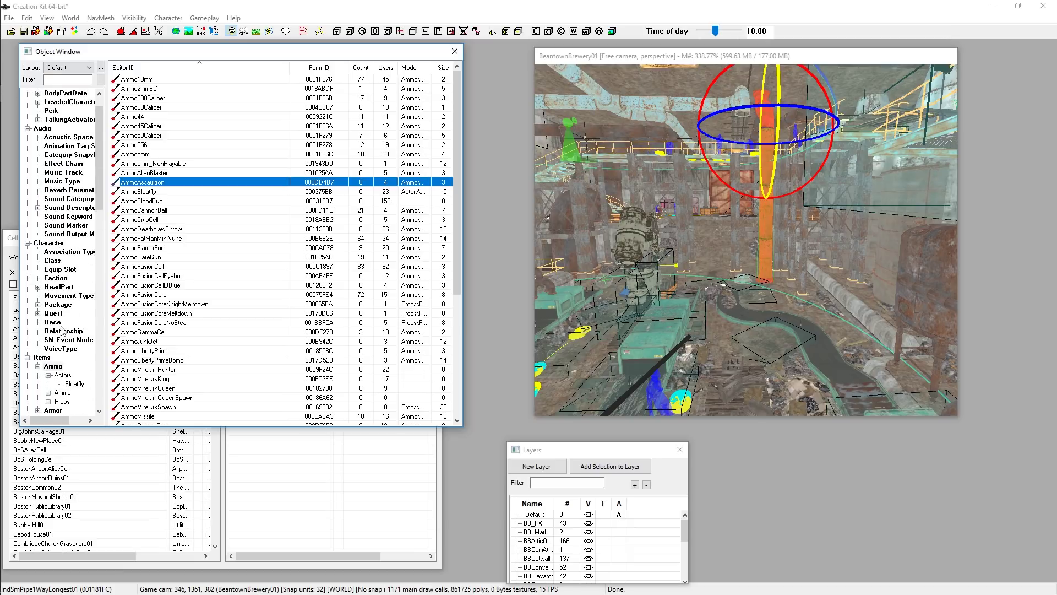
scroll(68, 290, "up", 1)
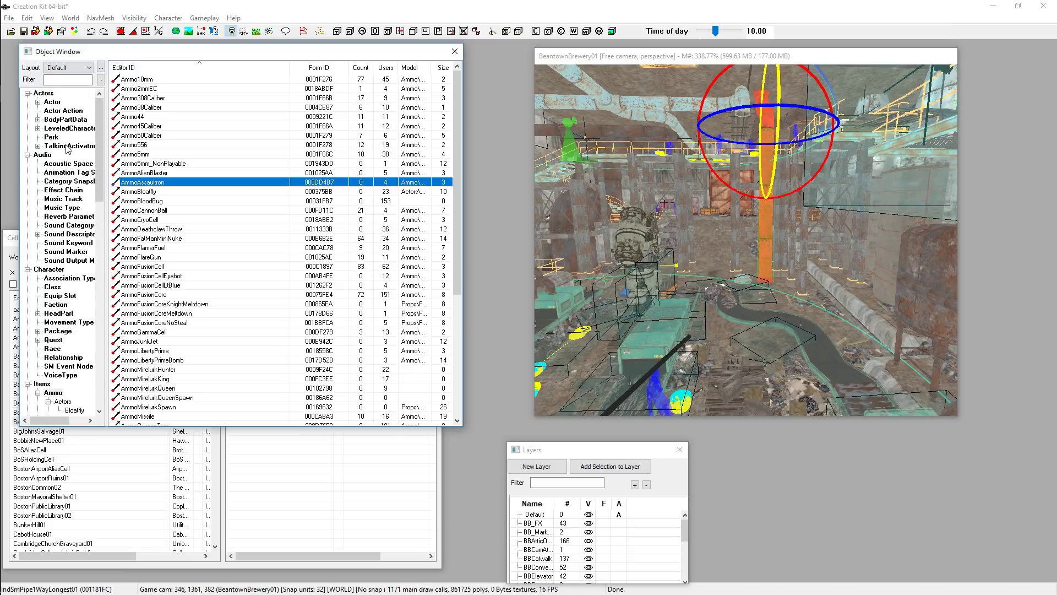
left_click(52, 102)
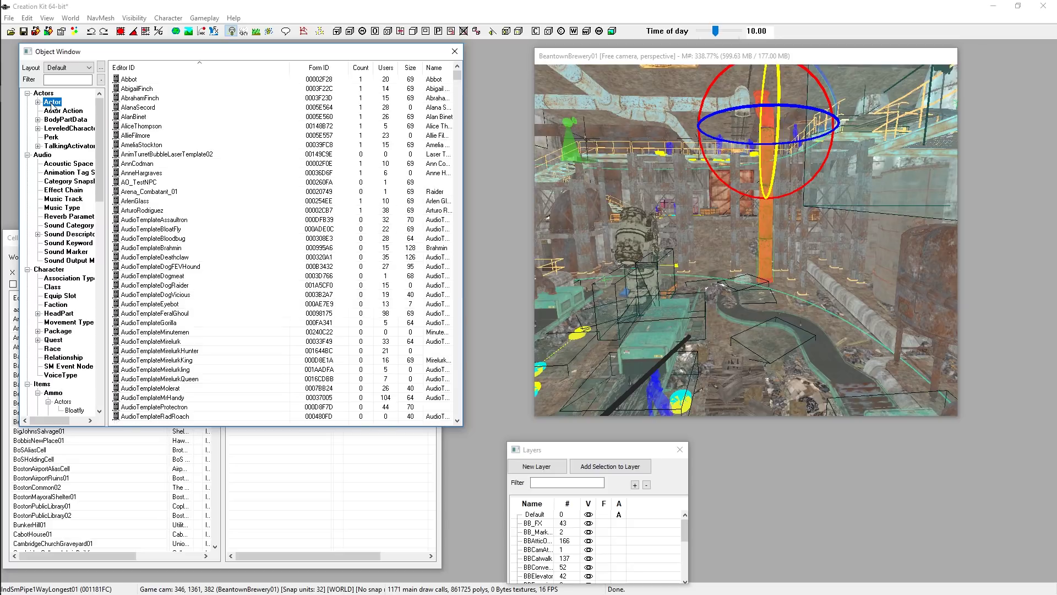
scroll(236, 278, "down", 20)
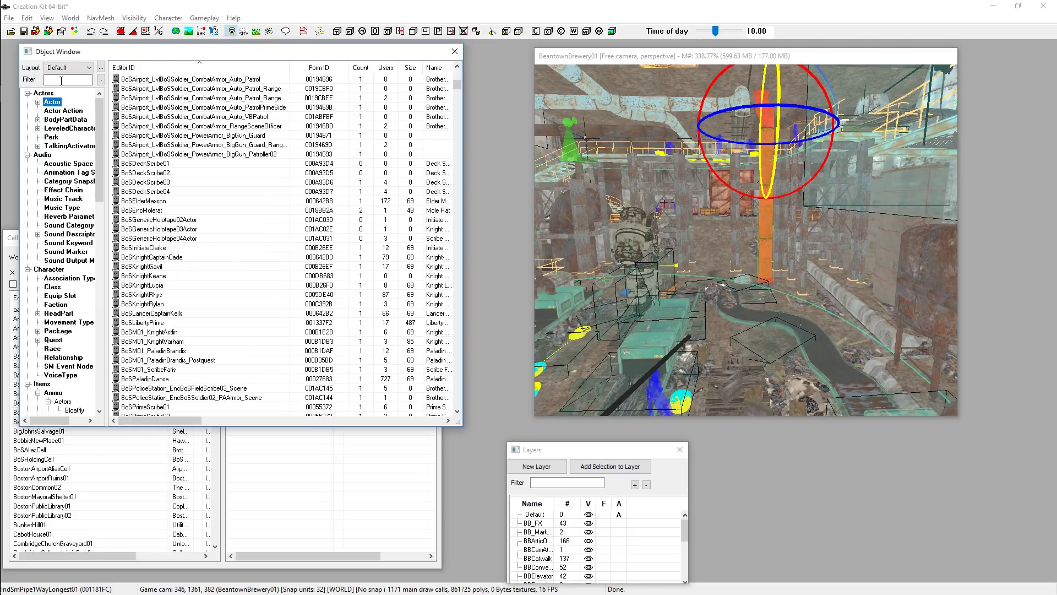
Step: Filter the actor list by "lvl" and browse the levelled actors down to the Lvl entries
left_click(61, 80)
type("lvl")
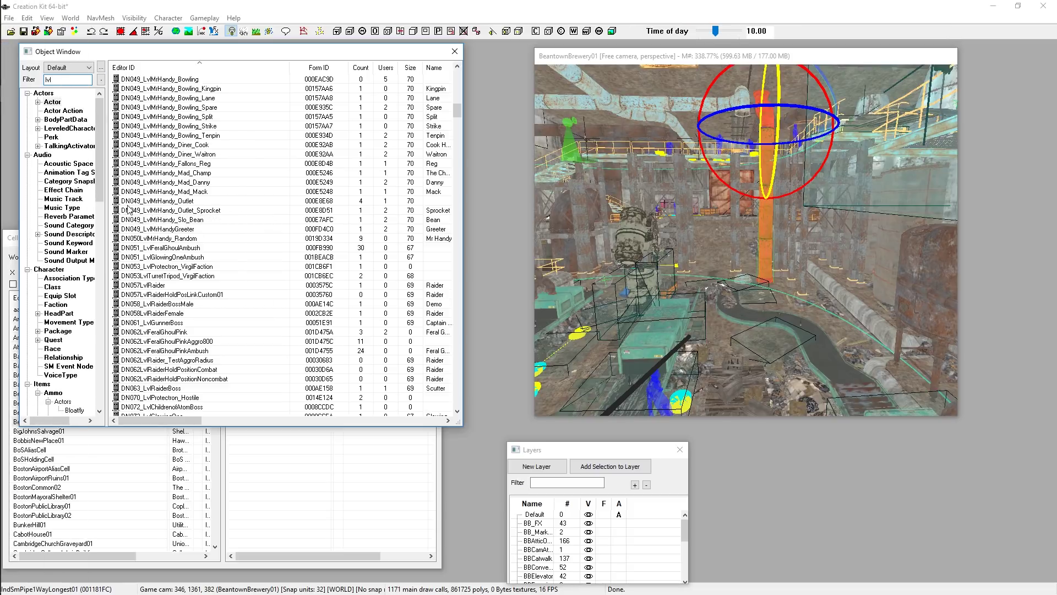
scroll(126, 264, "down", 1)
scroll(127, 269, "down", 16)
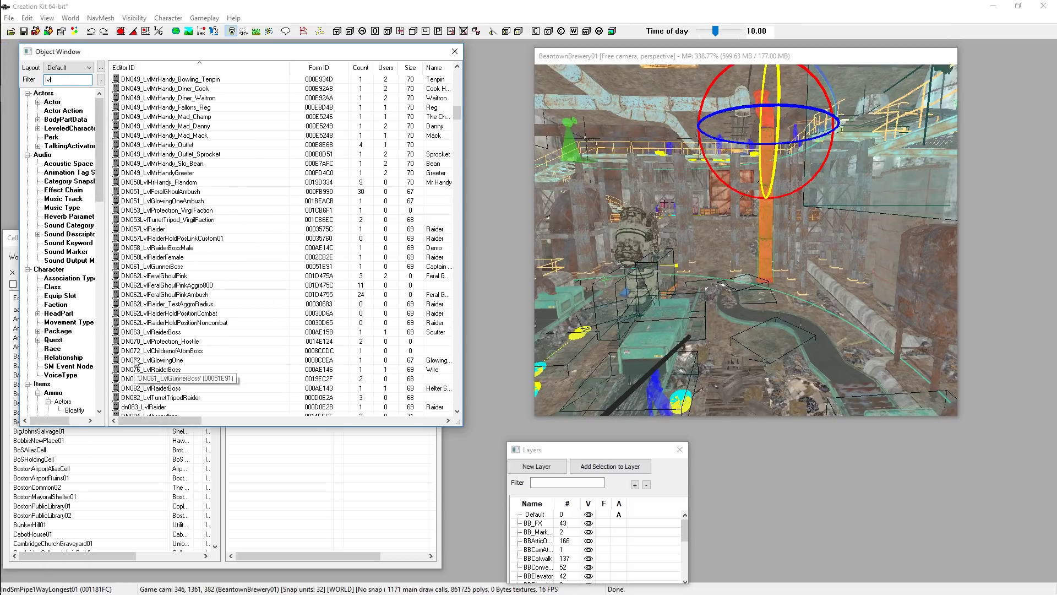
scroll(132, 338, "down", 15)
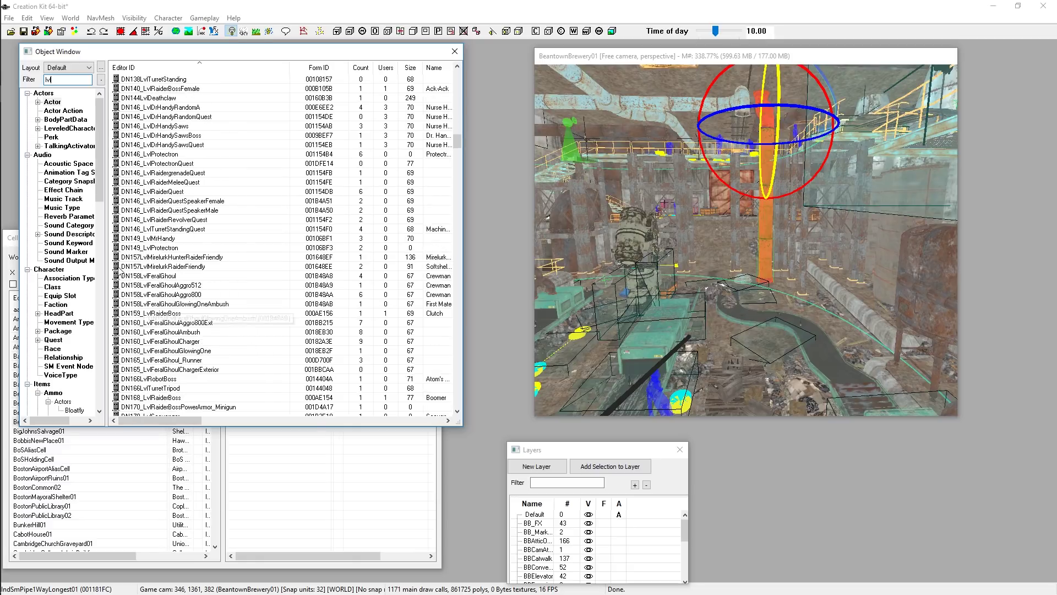
scroll(168, 311, "down", 4)
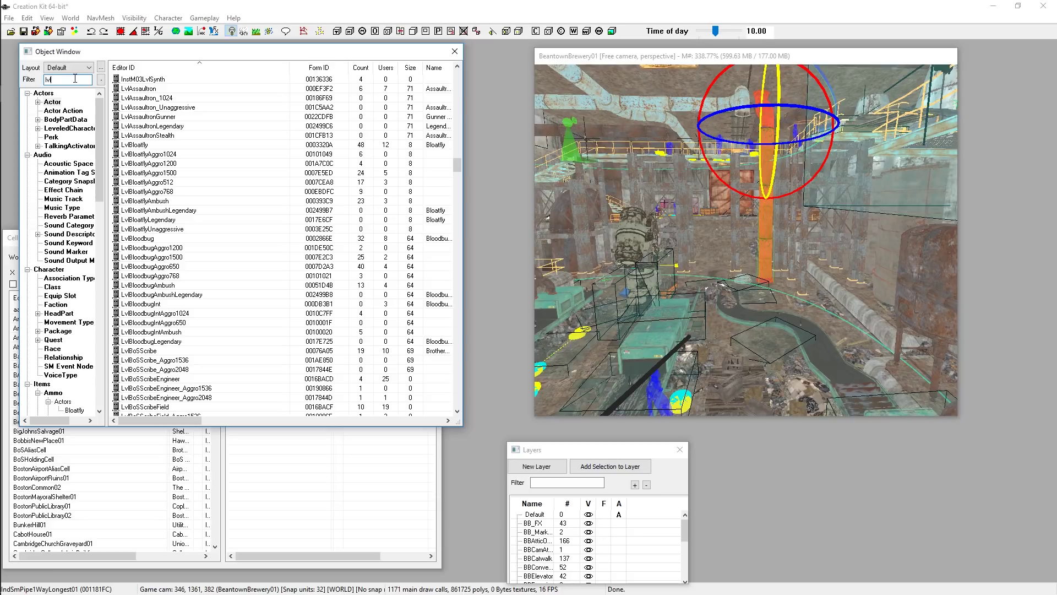
Step: Narrow the actor filter to "lvl*minute" and place LvlMinuteman on the brewery floor near the curved channel
type("minute")
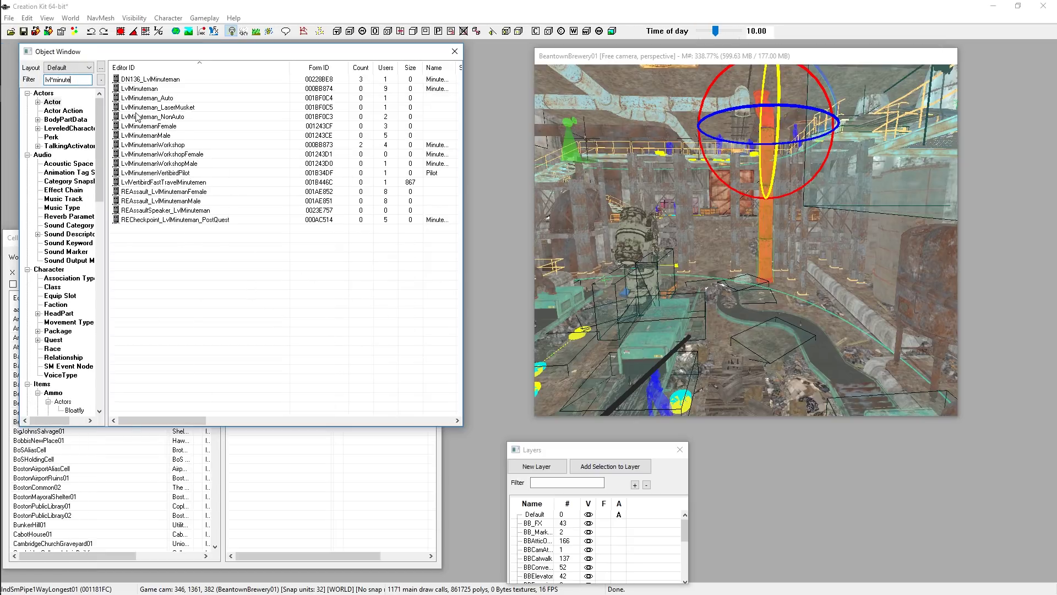
left_click_drag(144, 89, 765, 368)
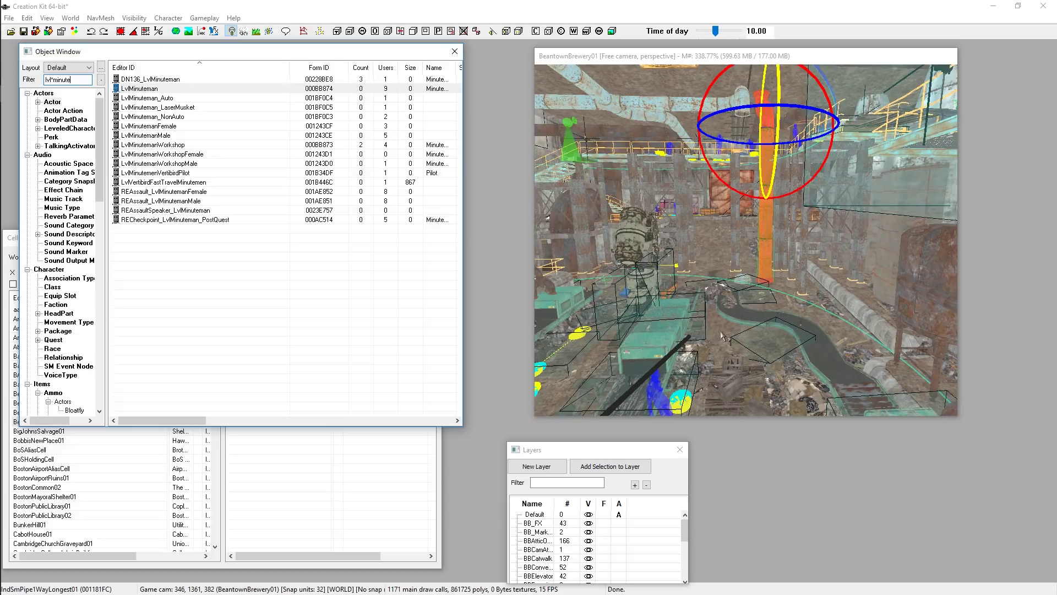
Step: Drop the LvlMinuteman actor into the brewery cell at the open floor between the conveyor belts
left_click_drag(724, 338, 726, 331)
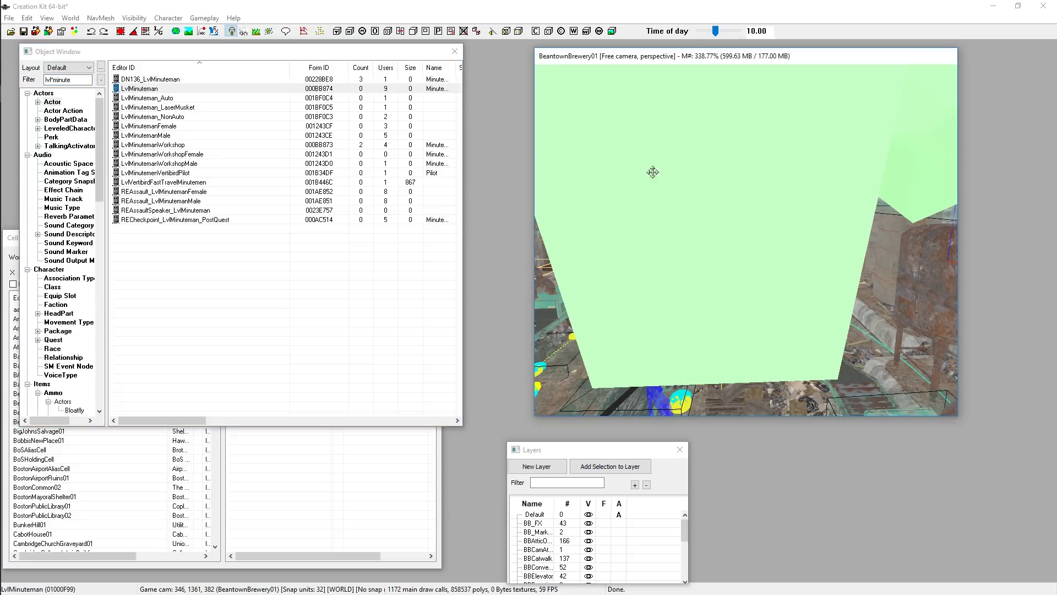
scroll(652, 172, "down", 5)
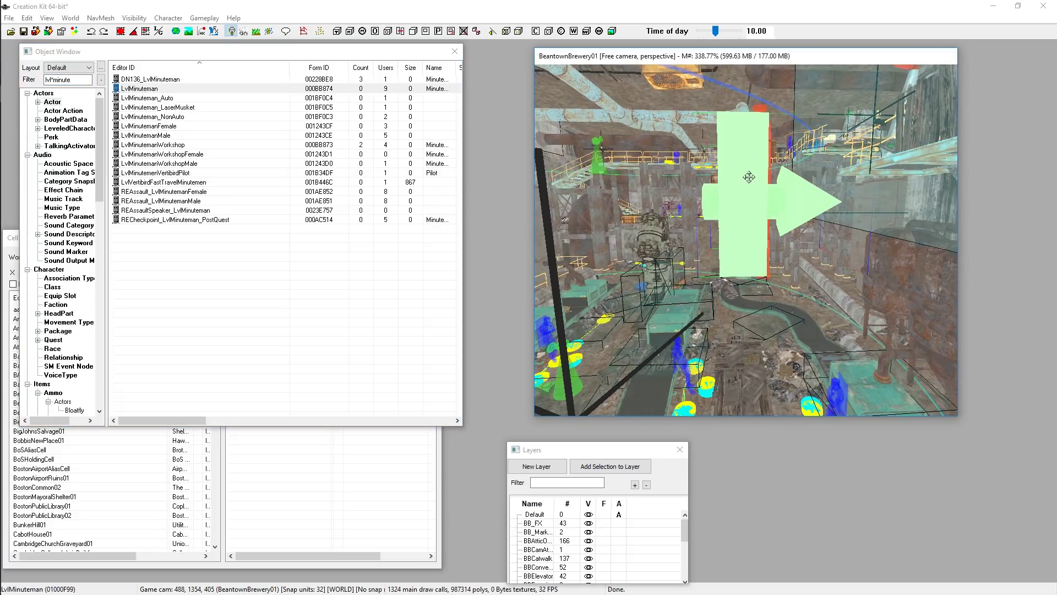
scroll(747, 230, "down", 3)
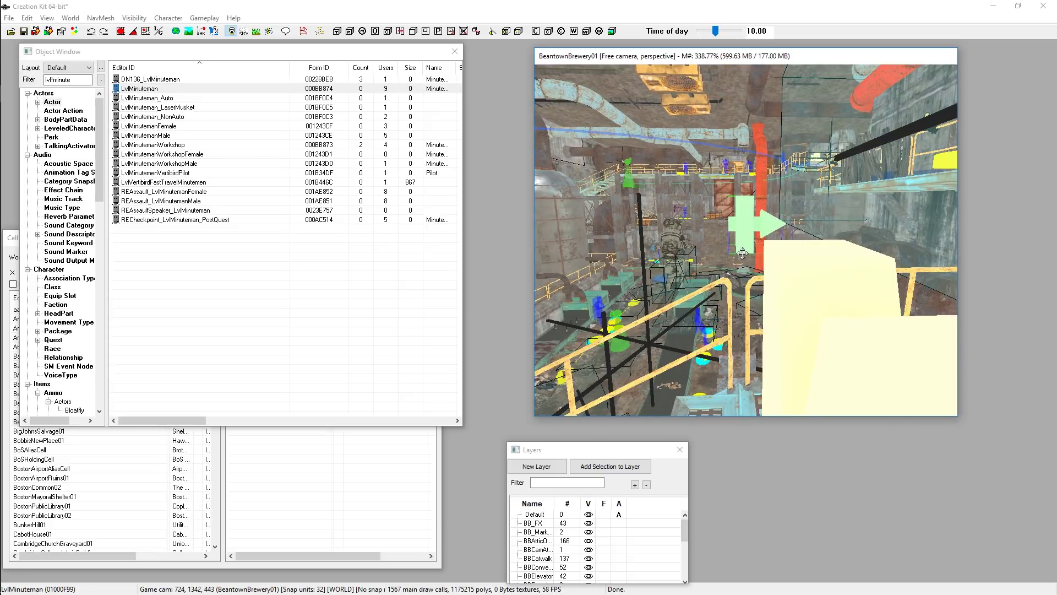
middle_click_drag(742, 253, 716, 227, "shift")
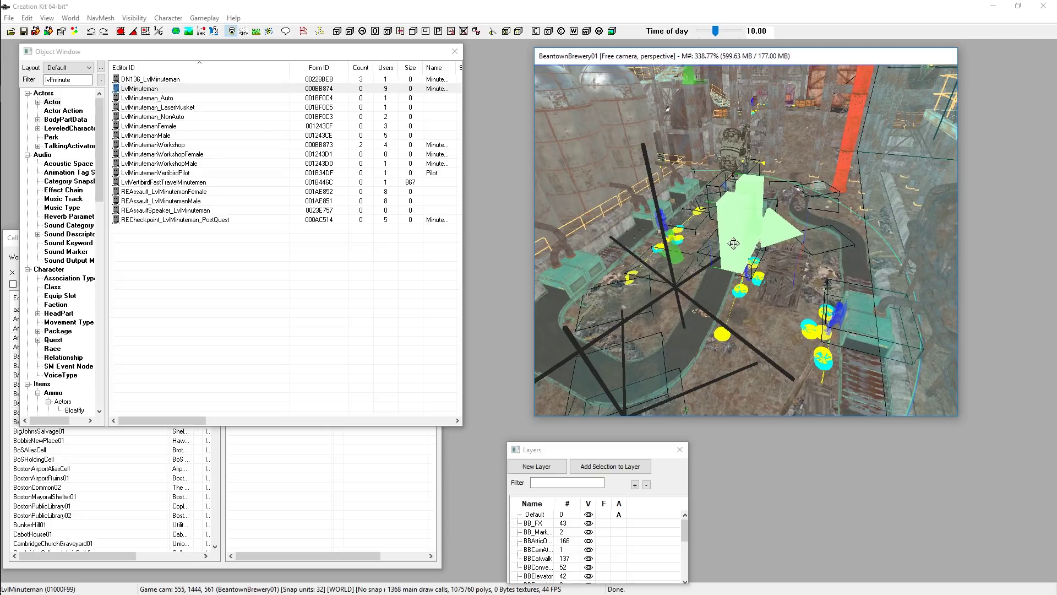
scroll(743, 220, "up", 5)
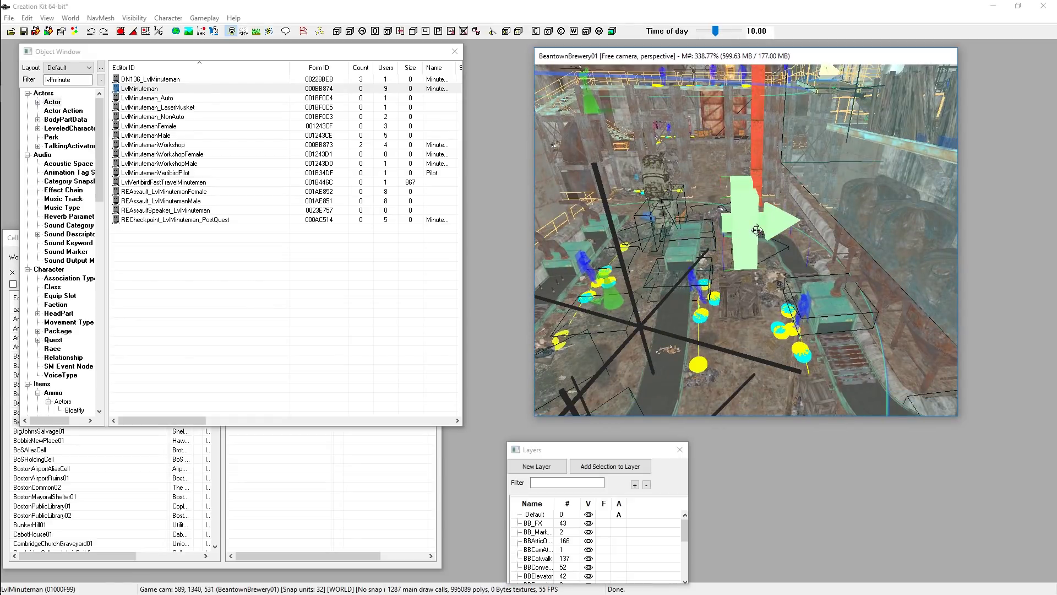
scroll(756, 230, "down", 5)
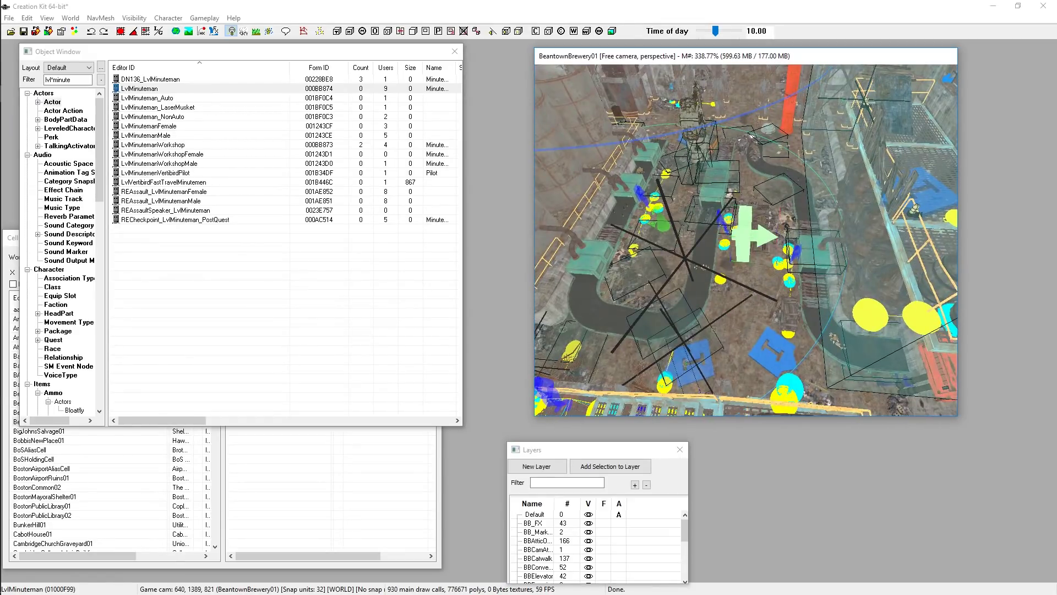
Step: Move the LvlMinuteman marker across the open brewery floor and align it to the ground
left_click(751, 245)
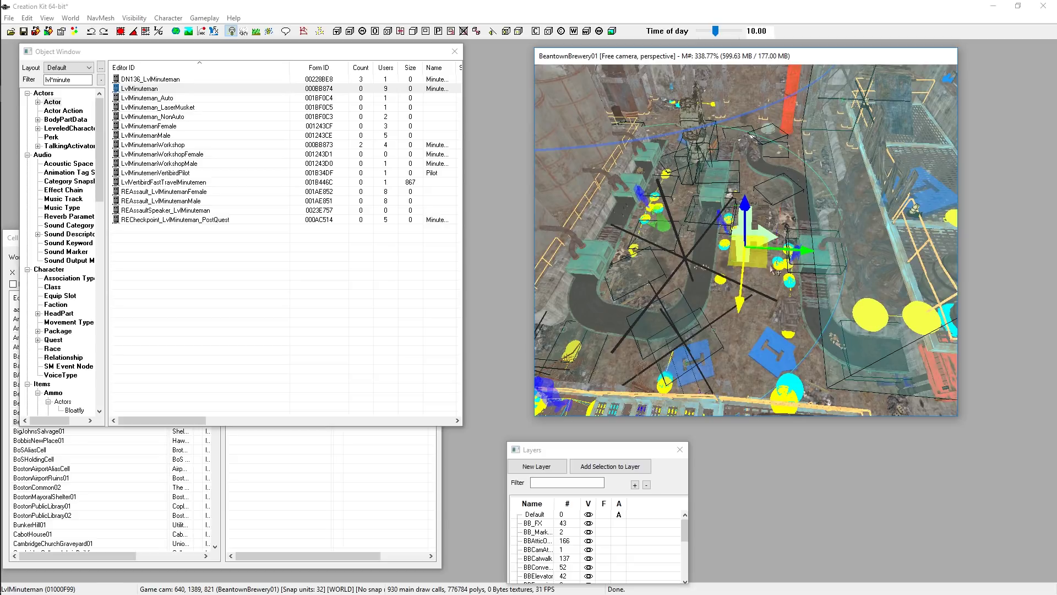
left_click_drag(751, 245, 745, 331)
key("f")
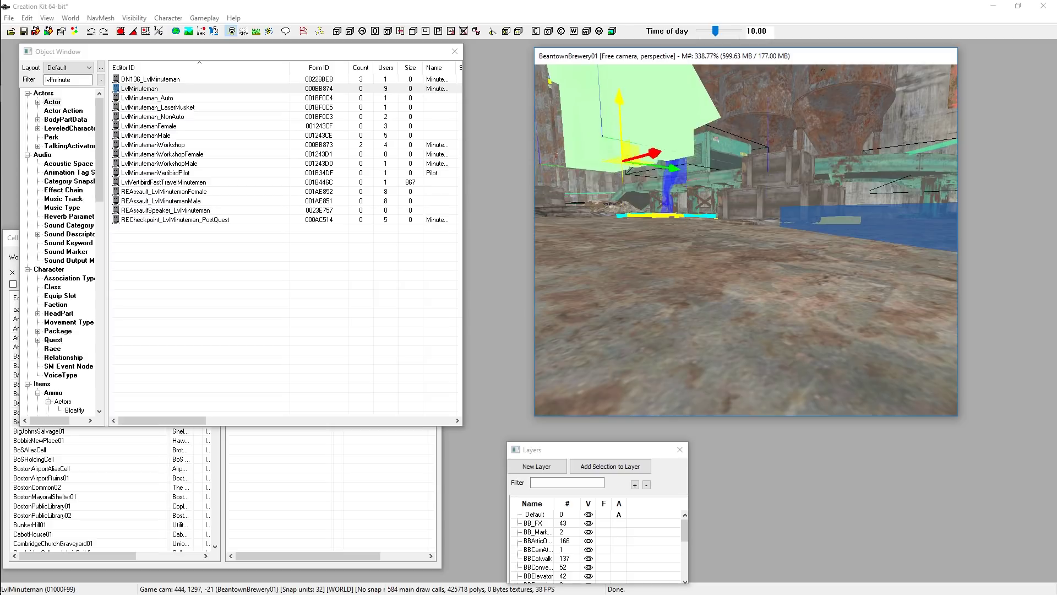
scroll(649, 175, "up", 2)
middle_click_drag(649, 175, 653, 180)
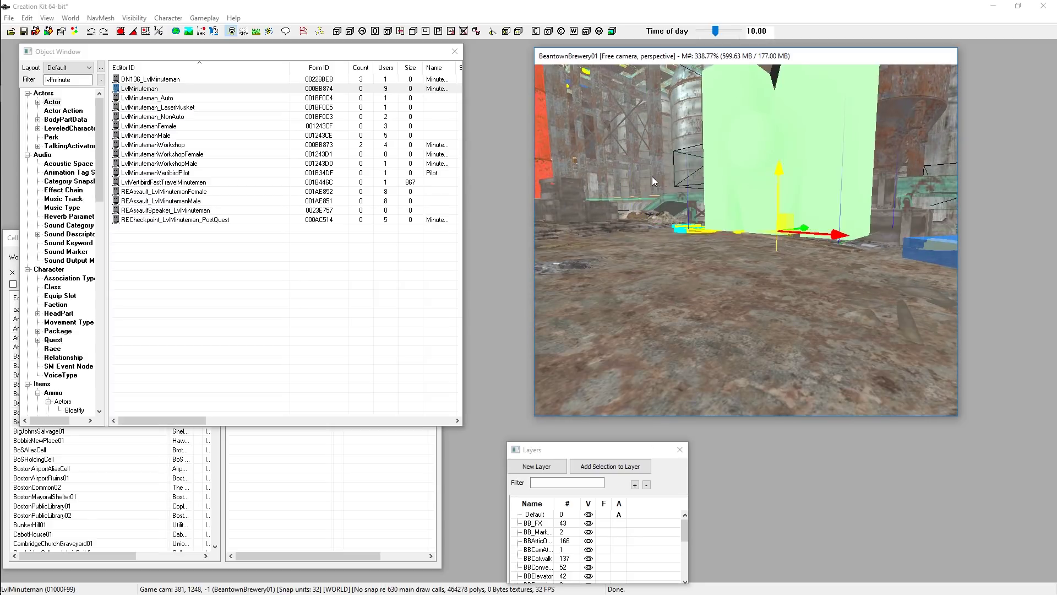
mouse_move(771, 188)
middle_mouse_down()
mouse_move(752, 217)
mouse_move(787, 194)
middle_mouse_up()
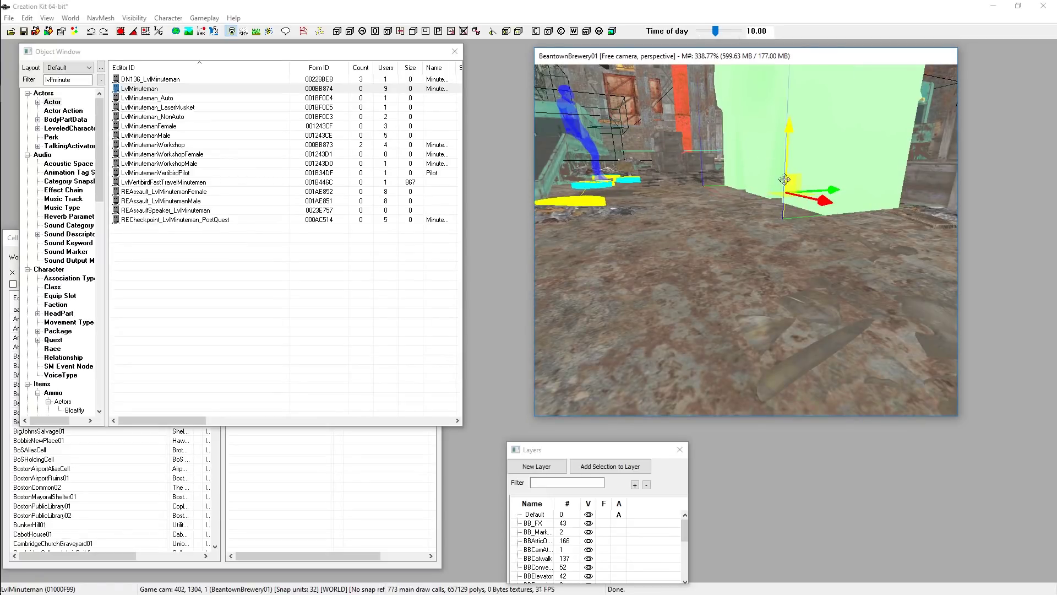
key("f")
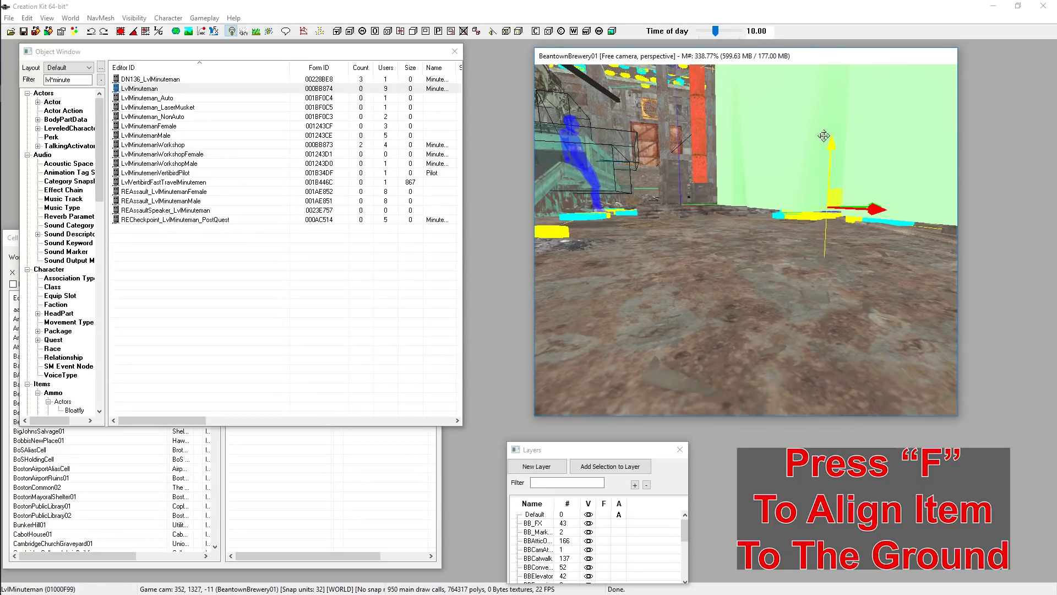
mouse_move(825, 135)
middle_mouse_down()
mouse_move(823, 155)
mouse_move(784, 177)
mouse_move(771, 215)
mouse_move(738, 220)
middle_mouse_up()
key("f")
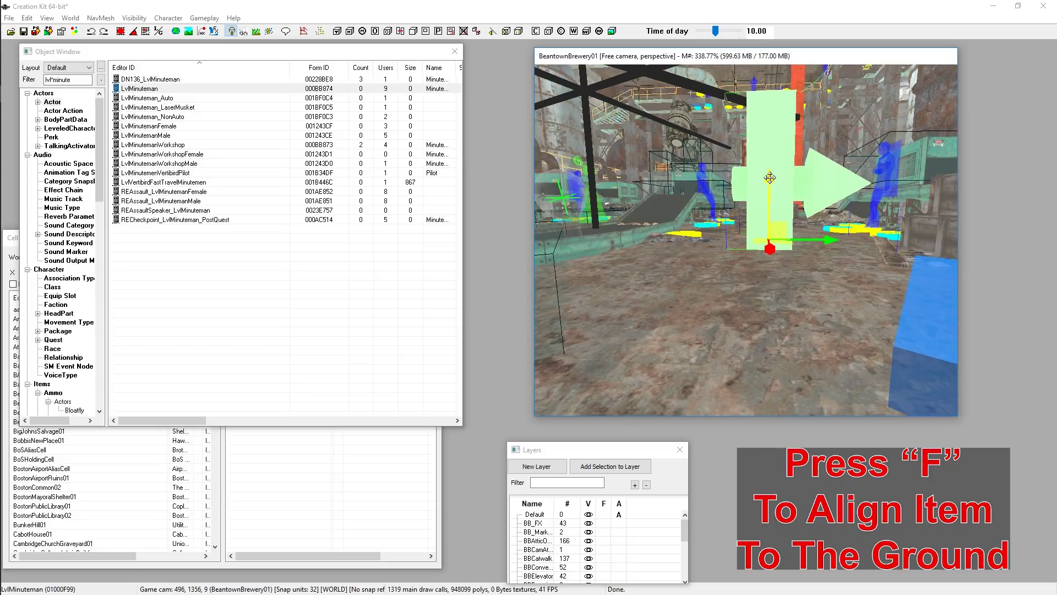
mouse_move(773, 221)
middle_mouse_down()
mouse_move(793, 234)
mouse_move(774, 191)
mouse_move(796, 189)
mouse_move(629, 188)
middle_mouse_up()
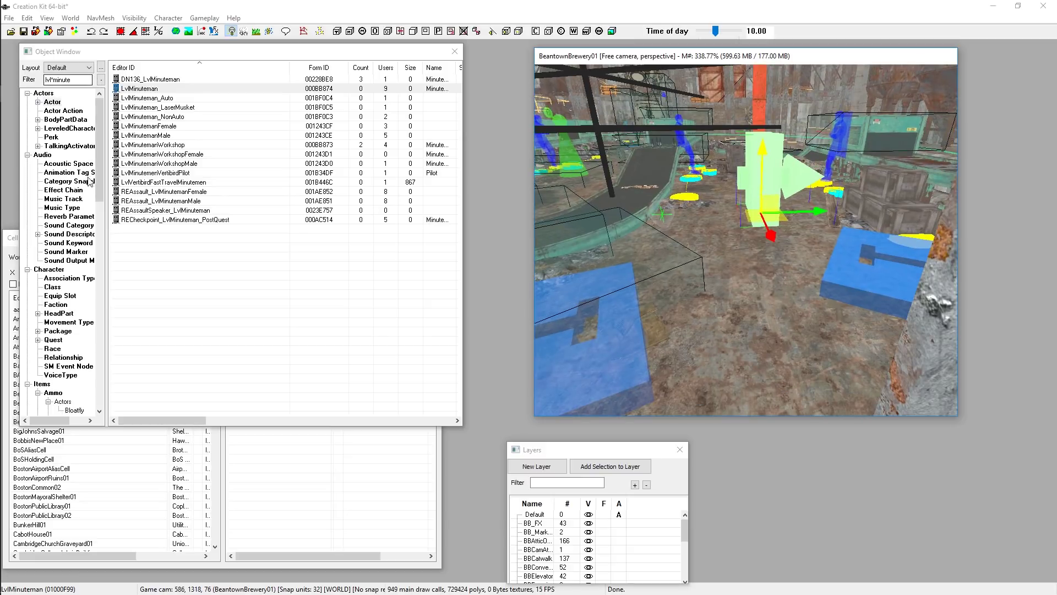
Step: Filter the Ammo category by "shotg" and place AmmoShotgunShell on the floor in front of the LvlMinuteman marker
scroll(50, 200, "down", 7)
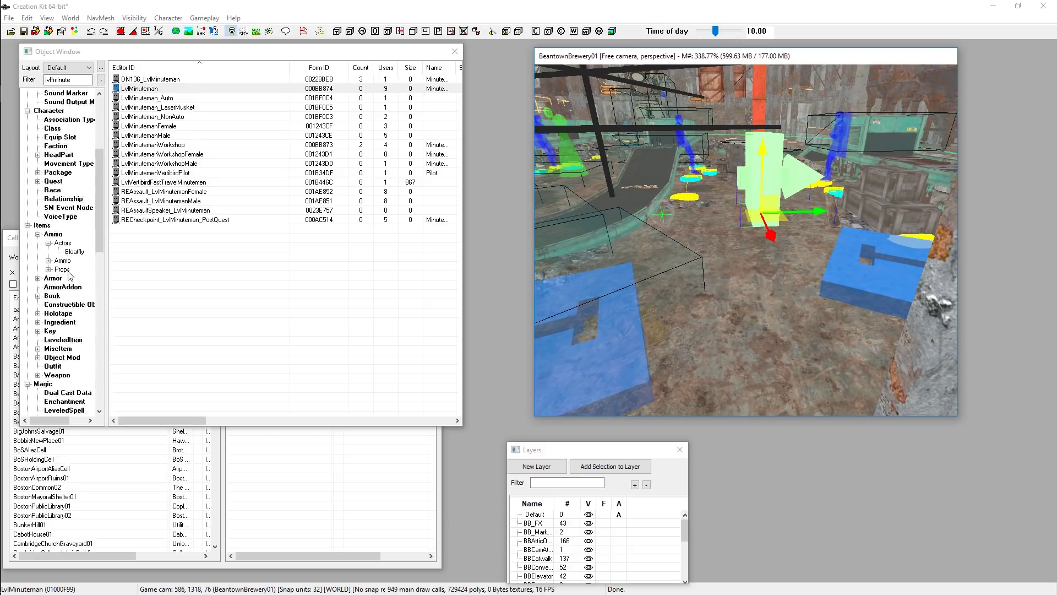
left_click(52, 208)
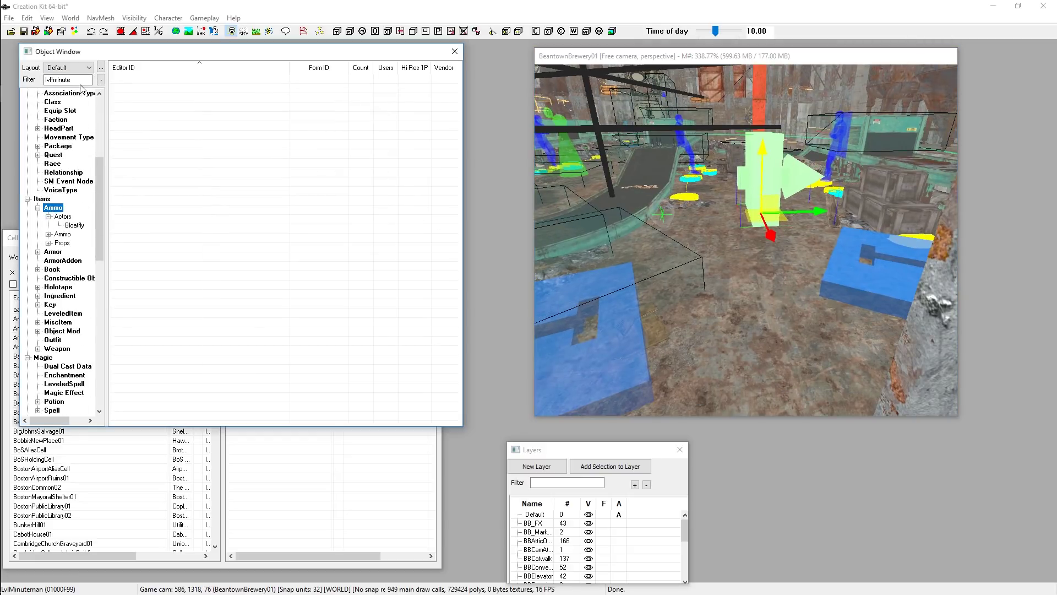
double_click(81, 82)
type("shotg")
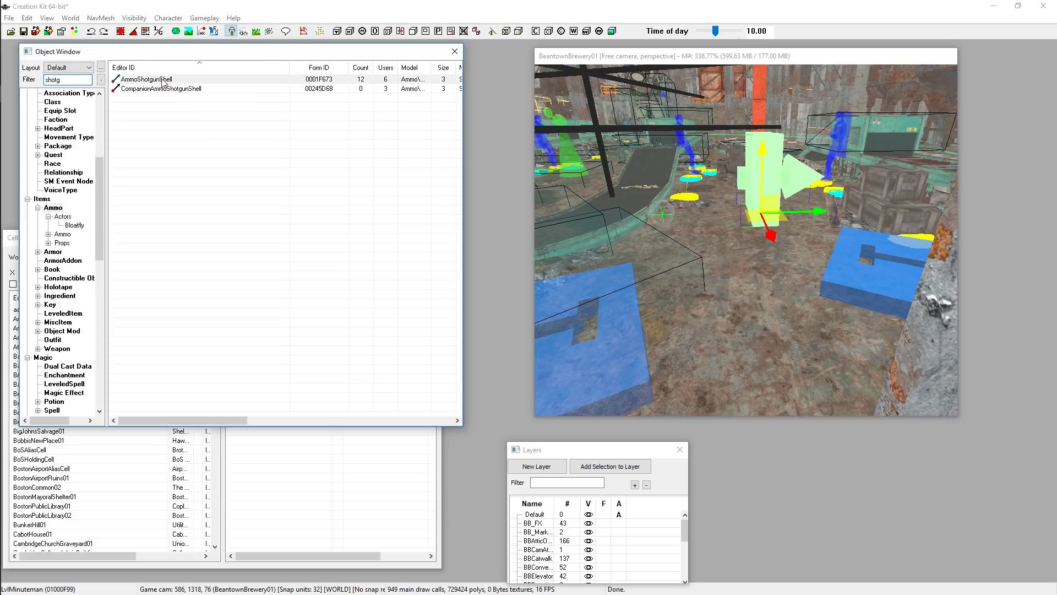
left_click_drag(761, 290, 750, 277)
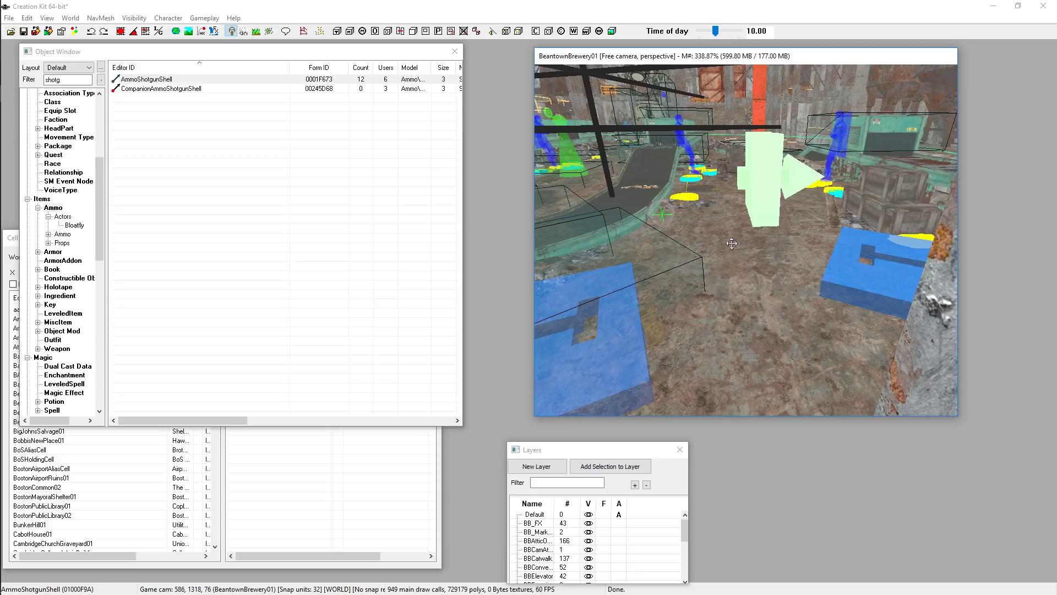
Step: Hide the MistLargeRoundDustyDimmer object that gets in the way and select the placed shotgun shell
middle_click_drag(750, 278, 753, 245)
scroll(694, 255, "up", 3)
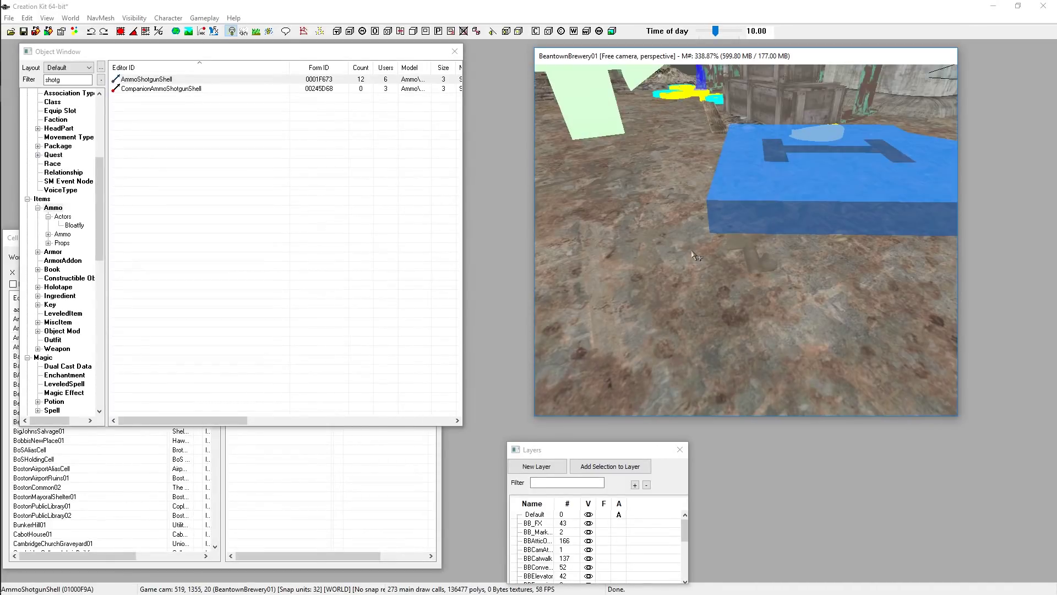
scroll(628, 220, "down", 3)
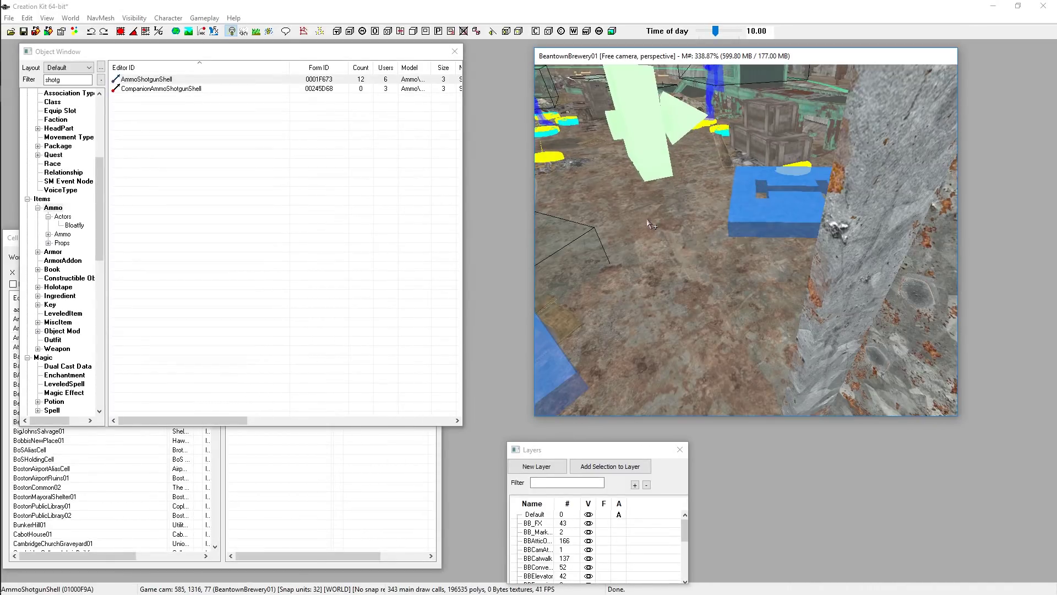
scroll(655, 220, "down", 5)
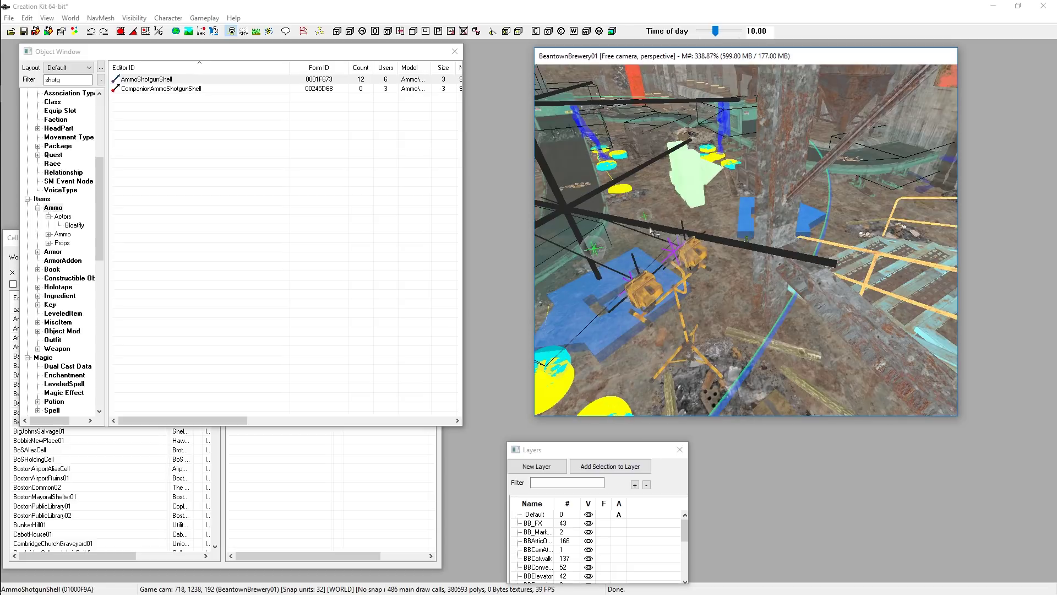
scroll(652, 230, "up", 4)
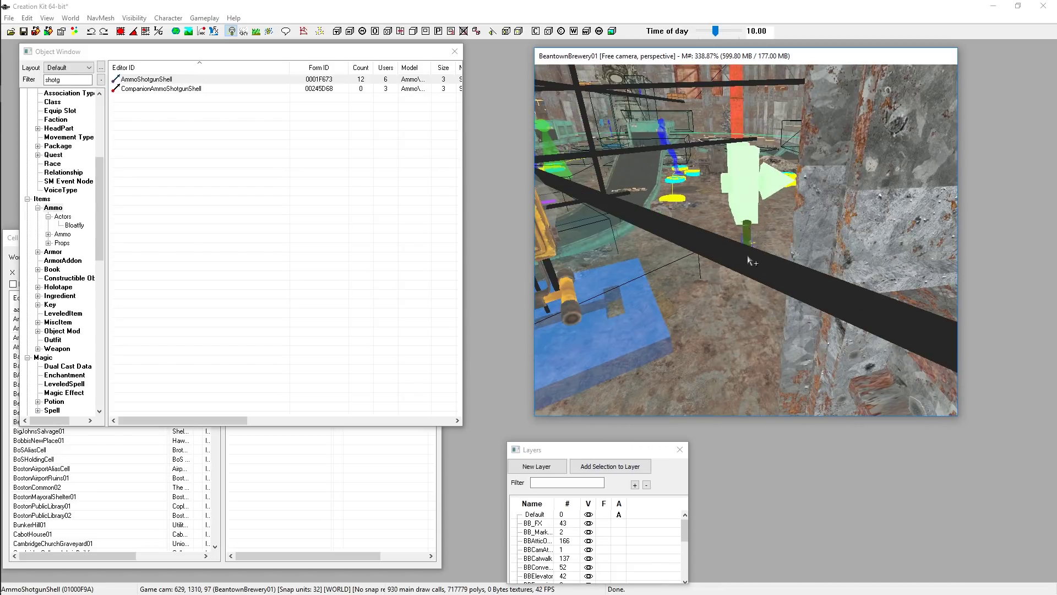
middle_click_drag(751, 262, 780, 256, "shift")
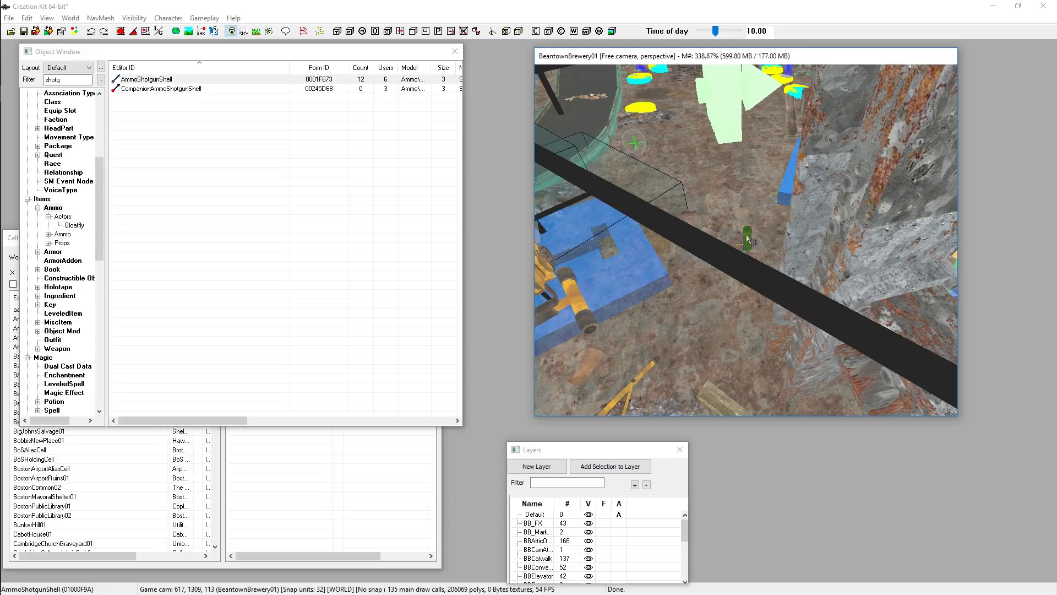
scroll(747, 238, "up", 4)
scroll(748, 238, "down", 4)
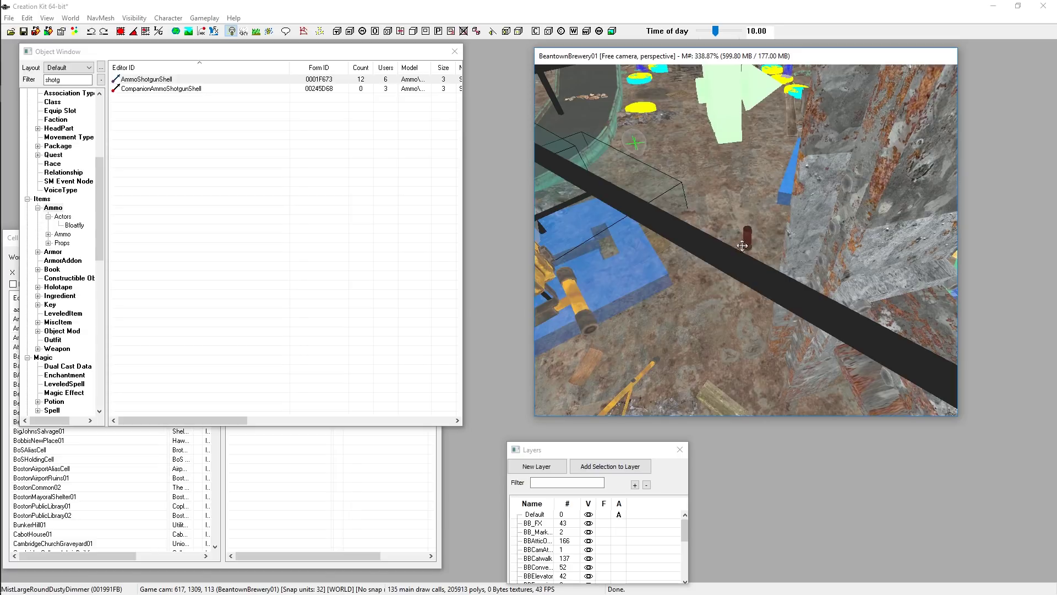
key("1")
left_click(750, 241)
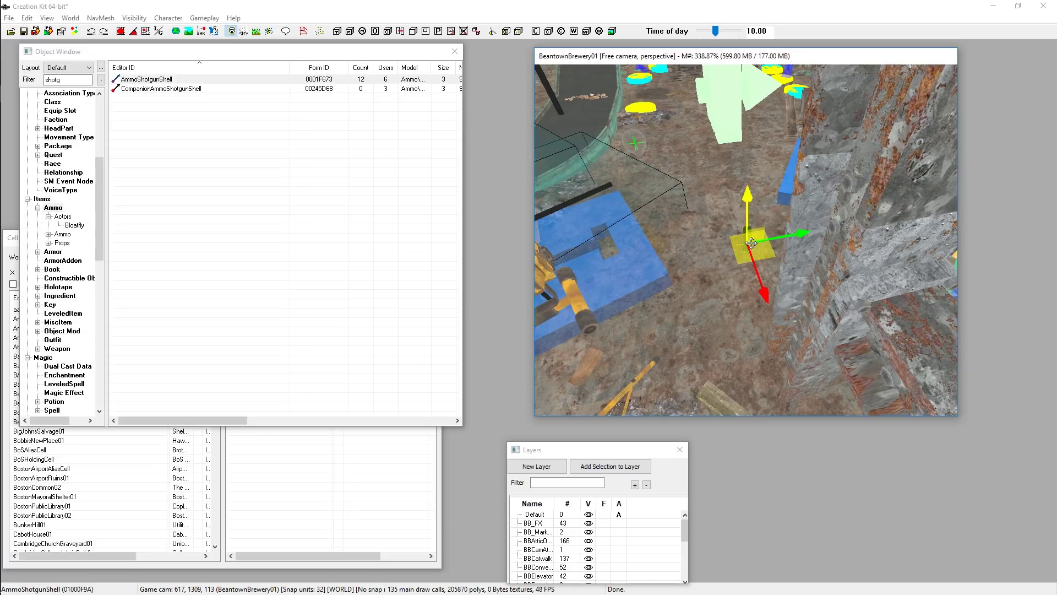
Step: Move the shotgun shell horizontally toward the LvlMinuteman marker and lower it along the vertical axis
left_click_drag(750, 247, 694, 156)
middle_click_drag(694, 157, 708, 225, "shift")
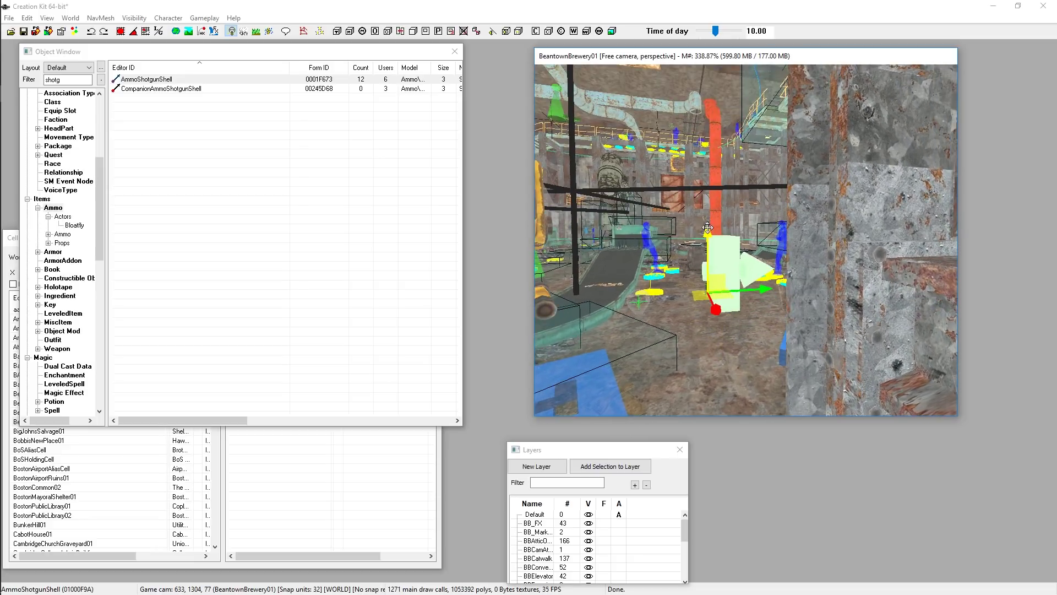
left_click_drag(708, 236, 713, 322)
middle_click_drag(713, 322, 740, 290, "shift")
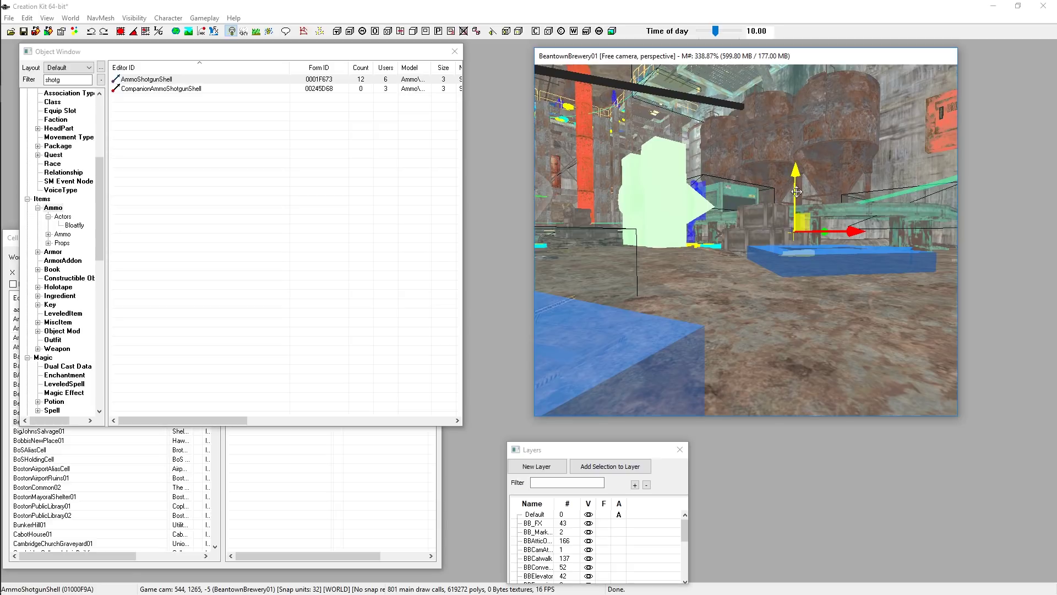
Step: Check the shotgun shell in the top view and lower it in small moves along the vertical axis toward the floor
key("t")
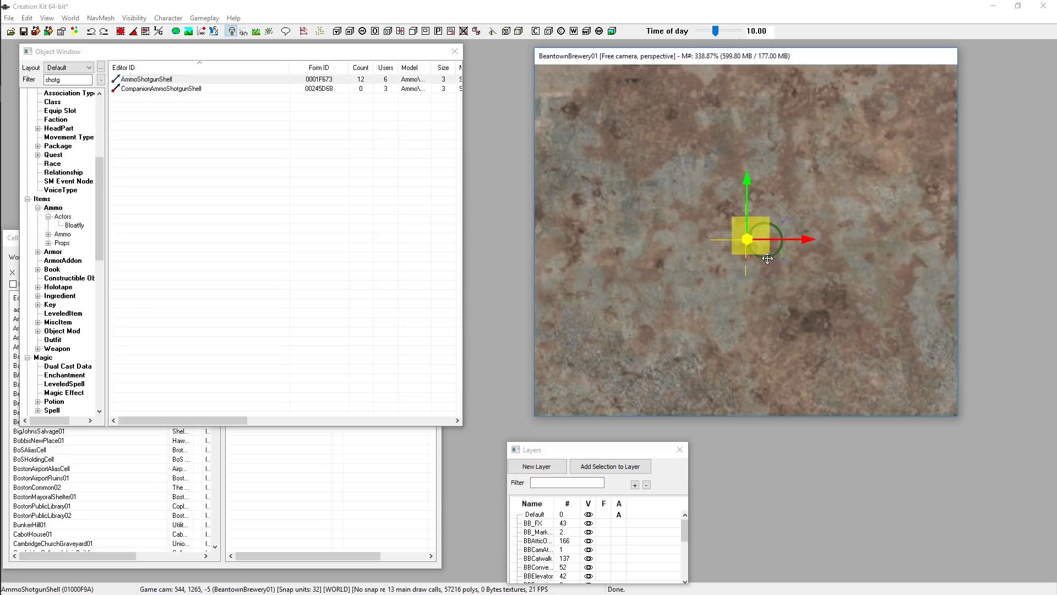
key("t")
middle_click_drag(769, 272, 741, 205)
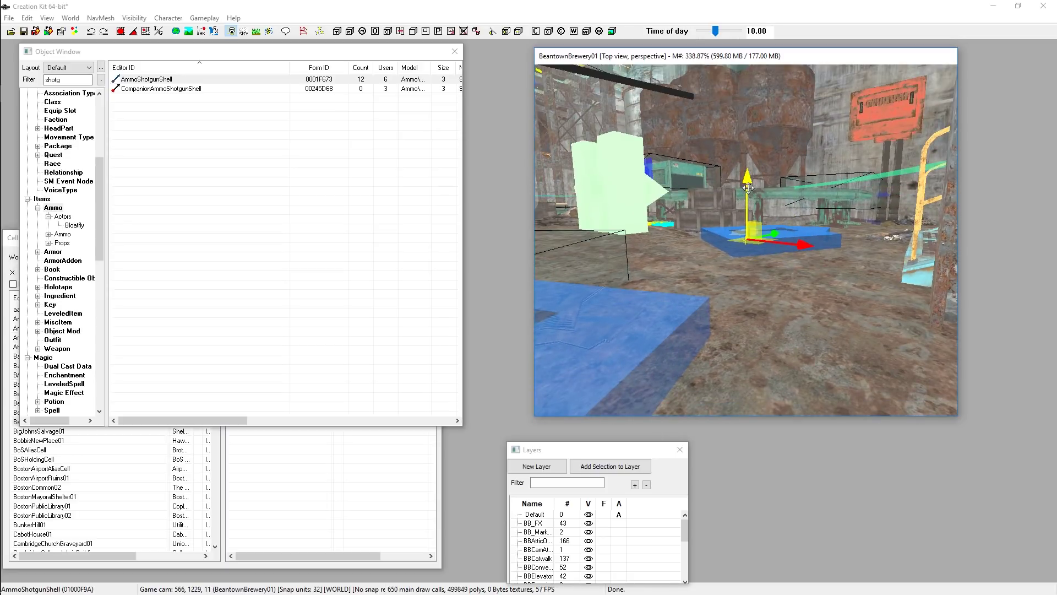
left_click_drag(748, 190, 748, 205)
middle_click_drag(750, 217, 825, 185)
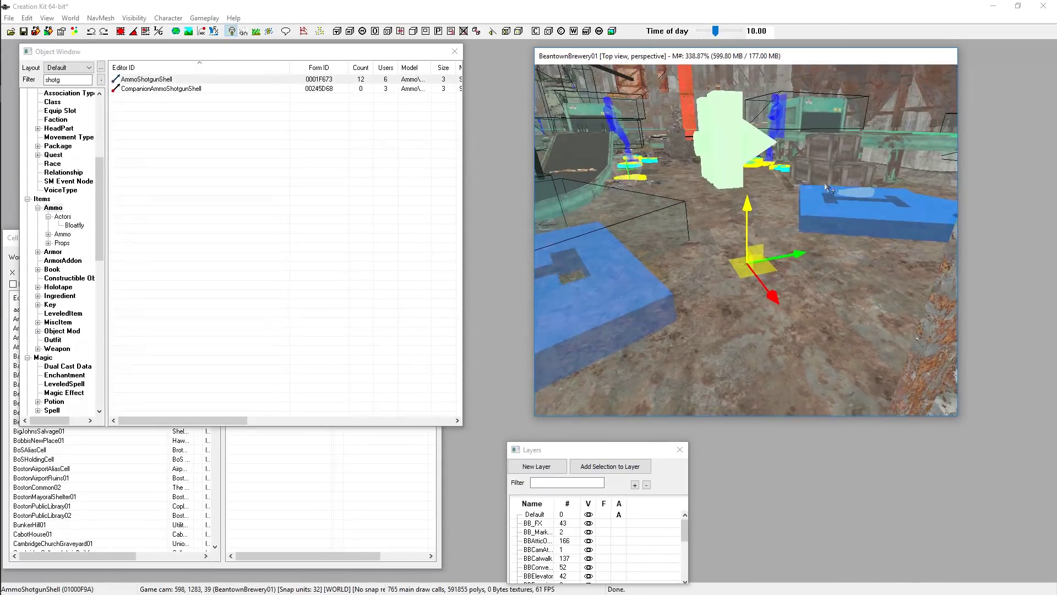
middle_click_drag(776, 300, 730, 267)
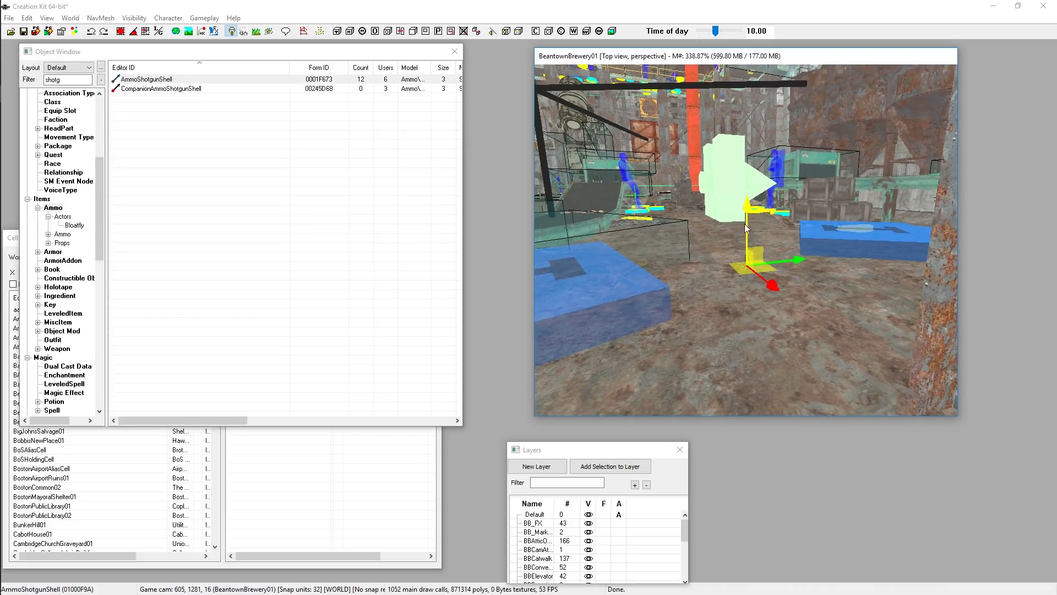
middle_click_drag(773, 268, 792, 270)
middle_click_drag(756, 227, 762, 283)
left_click_drag(748, 274, 747, 309)
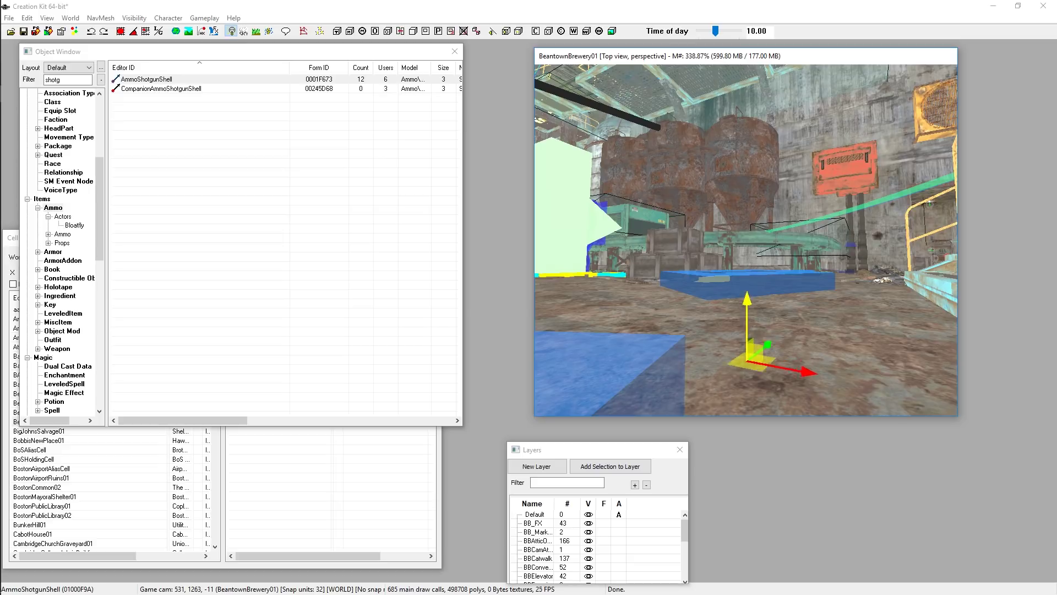
Step: Raise the shotgun shell slightly to floor level and select the LvlMinuteman marker
middle_click_drag(768, 338, 727, 334)
middle_click_drag(691, 286, 691, 286)
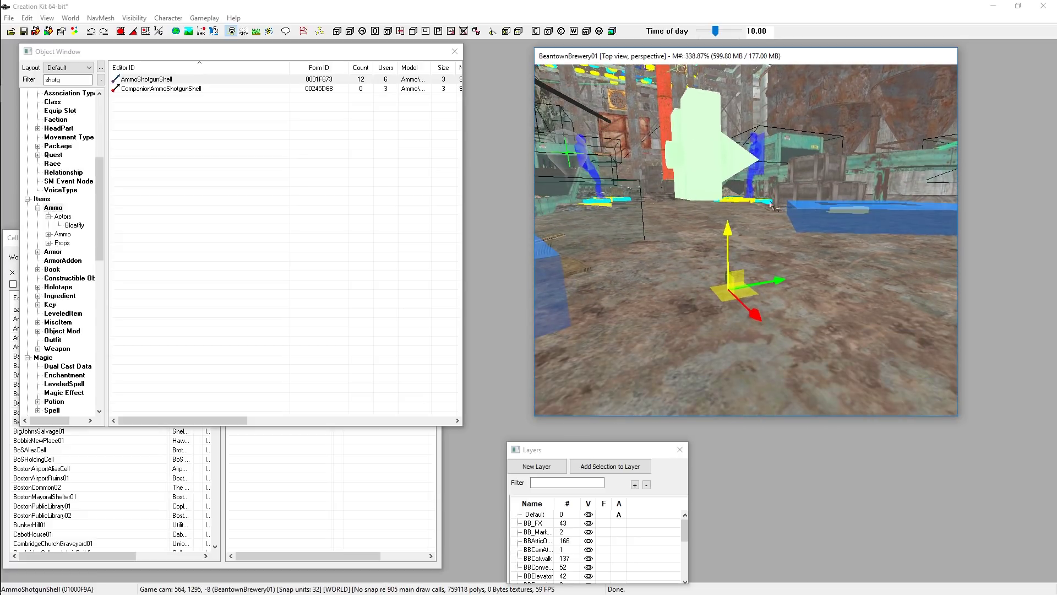
left_click_drag(723, 243, 722, 237)
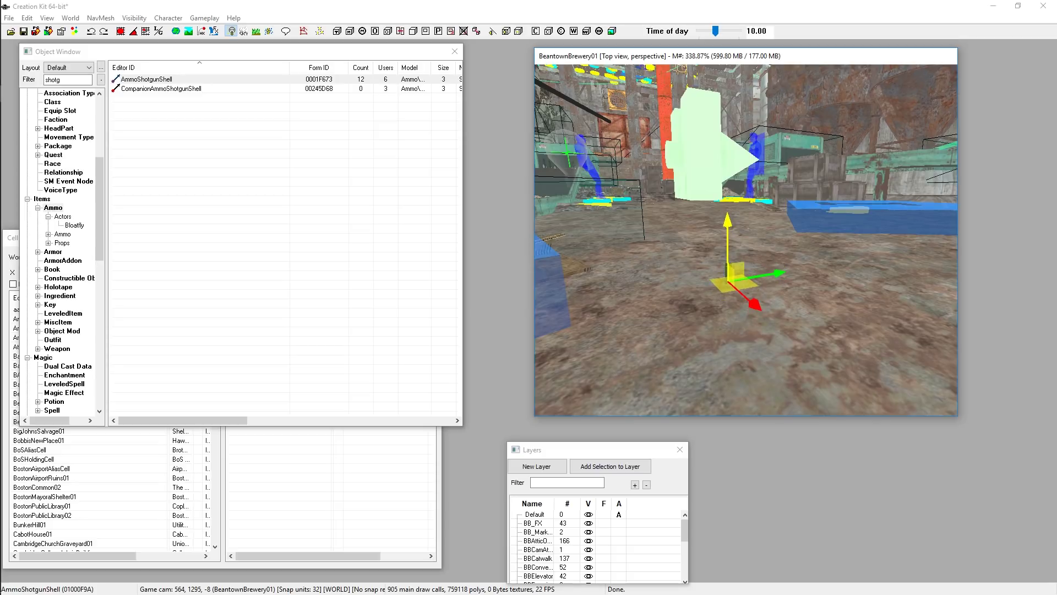
middle_click_drag(722, 238, 721, 241)
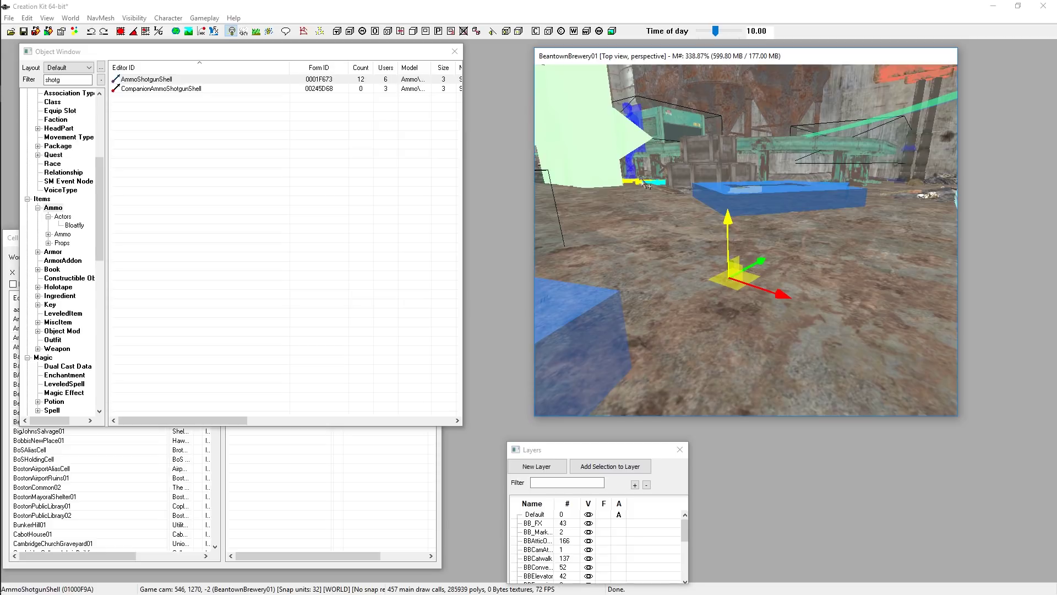
middle_click_drag(647, 185, 623, 135)
left_click(642, 65)
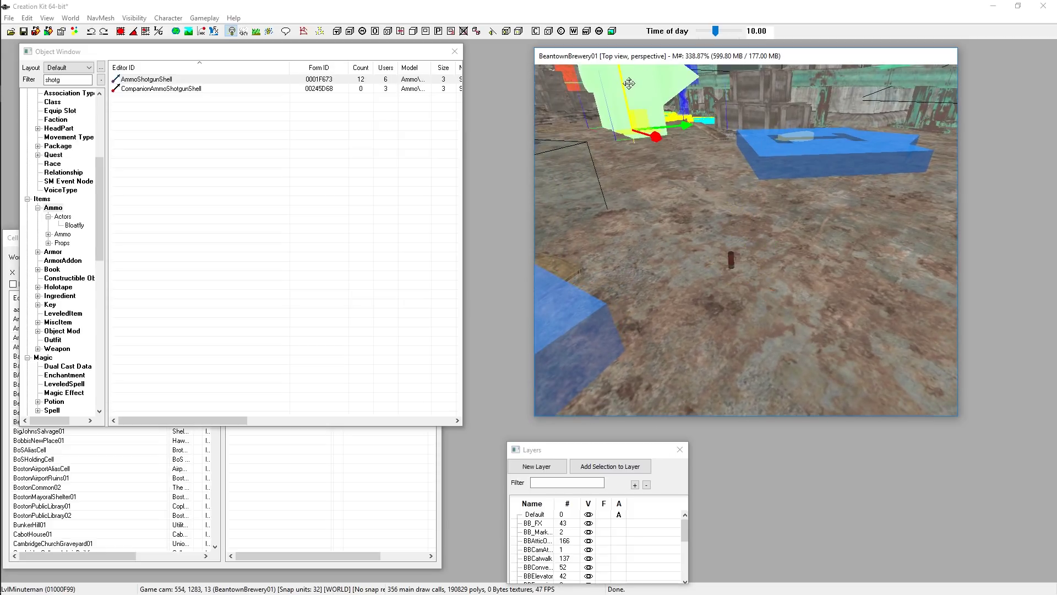
Step: Move the LvlMinuteman marker along the vertical axis and drop it onto the floor
left_click_drag(643, 65, 641, 55)
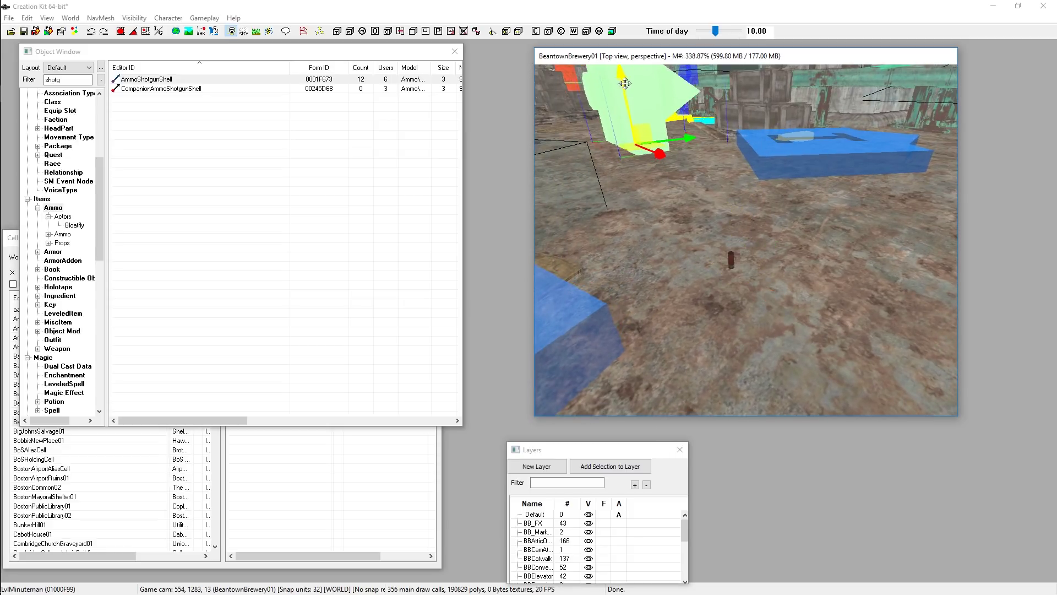
key("f")
scroll(748, 189, "up", 3)
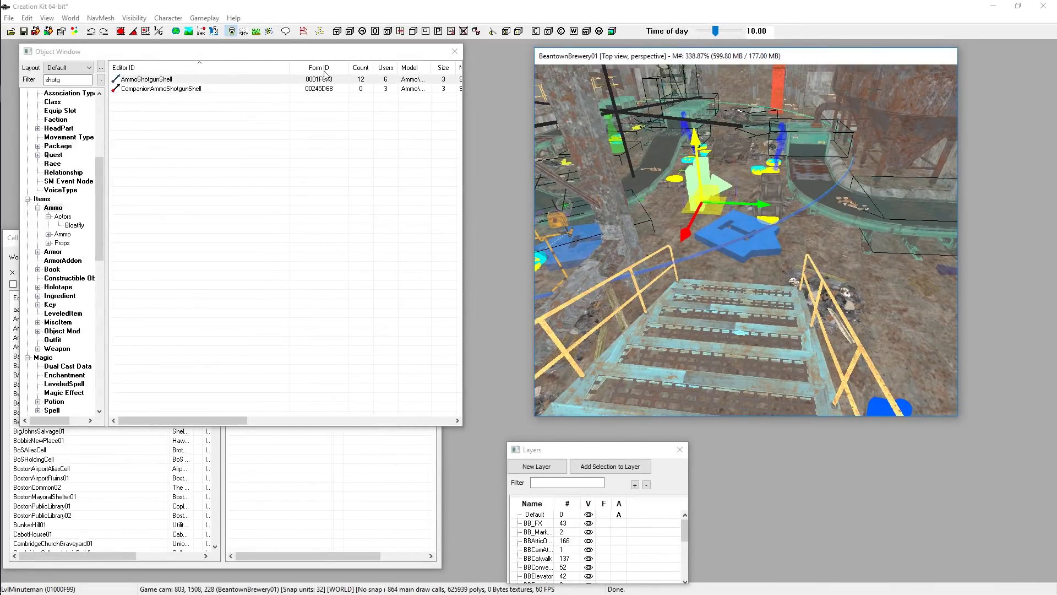
Step: Select the LvlMinuteman marker in the Render Window and delete it
left_click(636, 143)
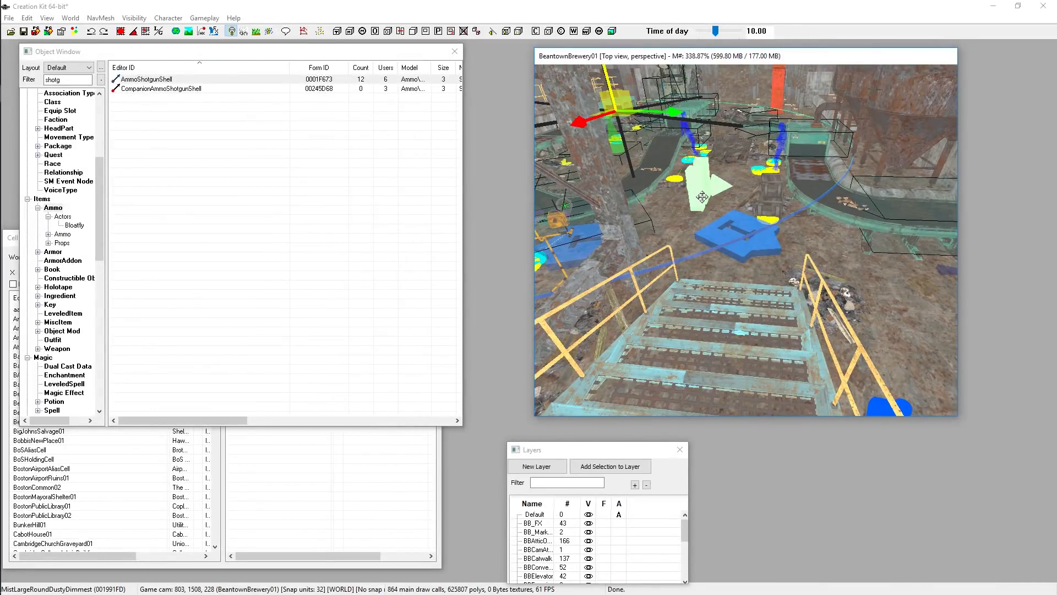
key("f")
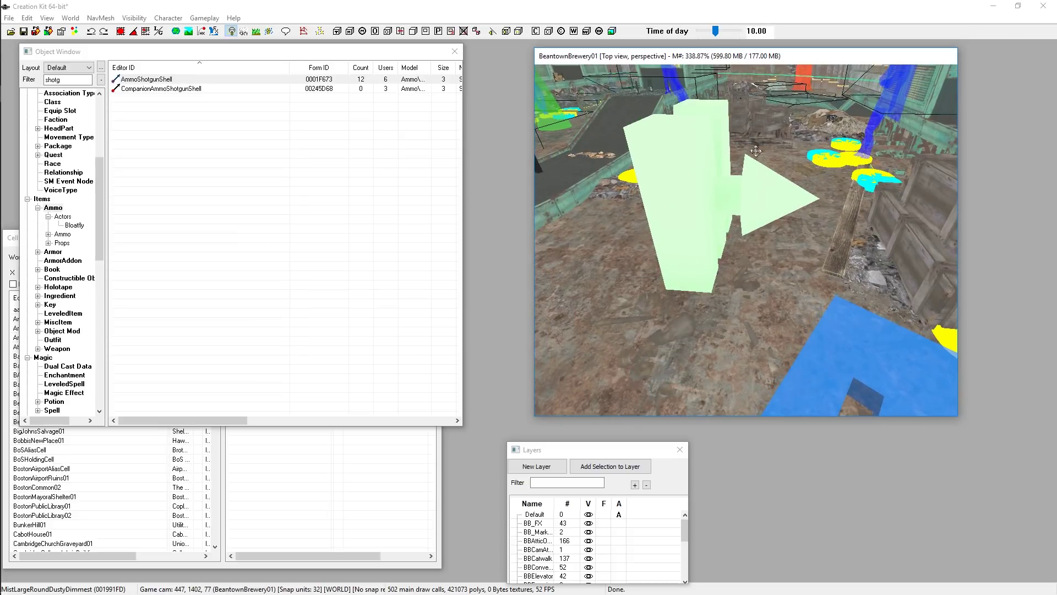
left_click(749, 200)
key("Delete")
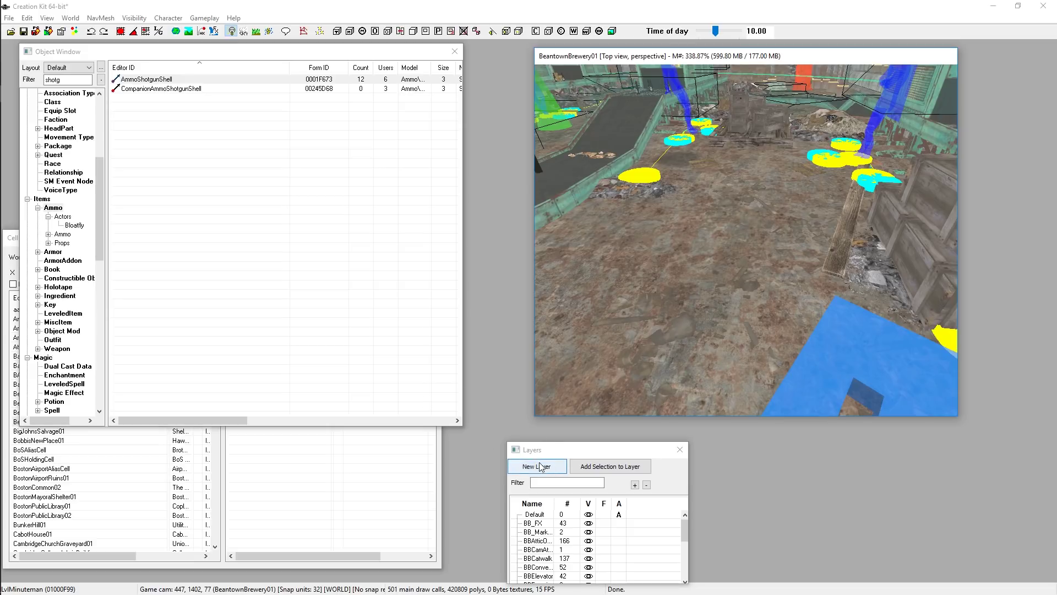
Step: Move the Layers window up toward the Object Window and enlarge it to show the full layer list
left_click_drag(537, 455, 499, 372)
left_click_drag(491, 292, 502, 298)
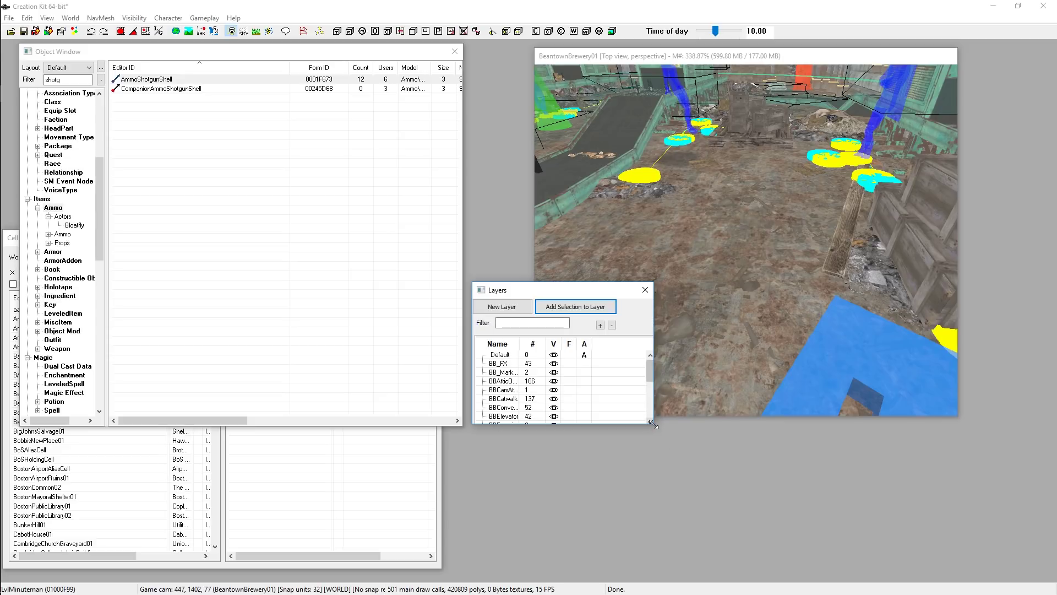
left_click_drag(652, 421, 745, 578)
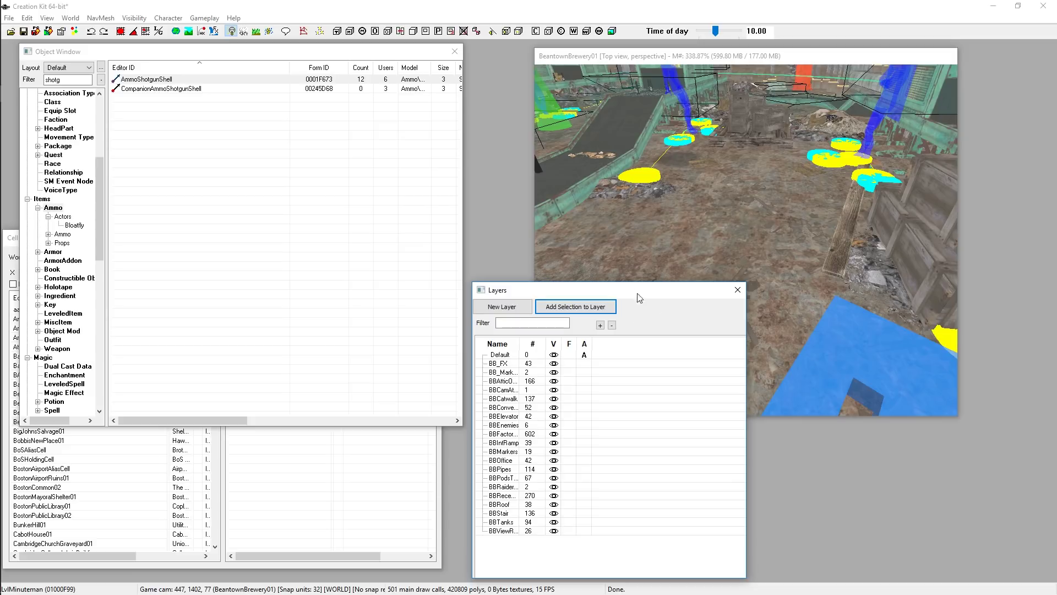
left_click_drag(636, 293, 578, 278)
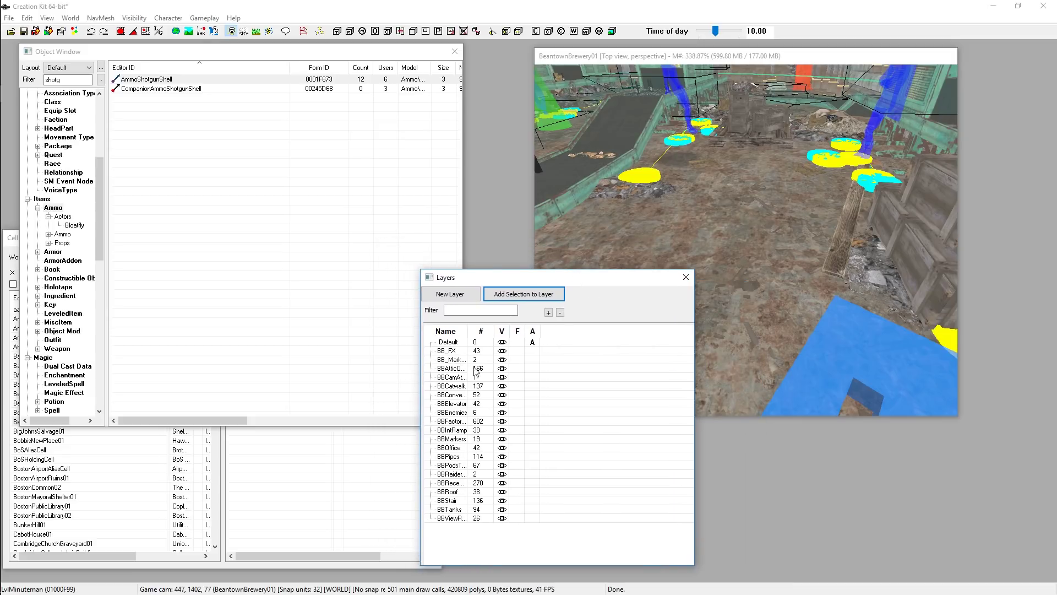
scroll(690, 218, "down", 3)
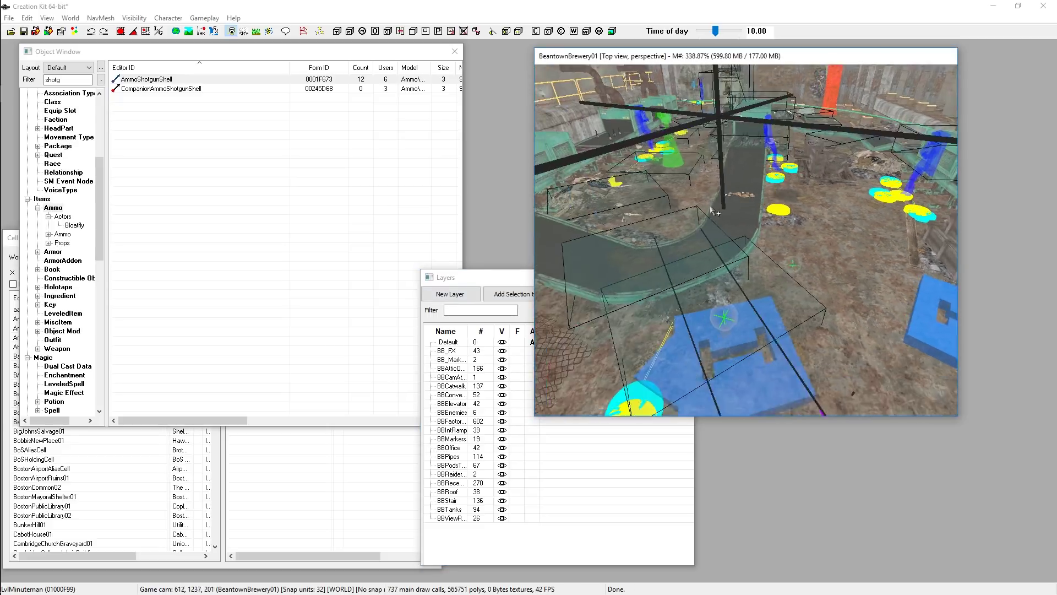
left_click(503, 291)
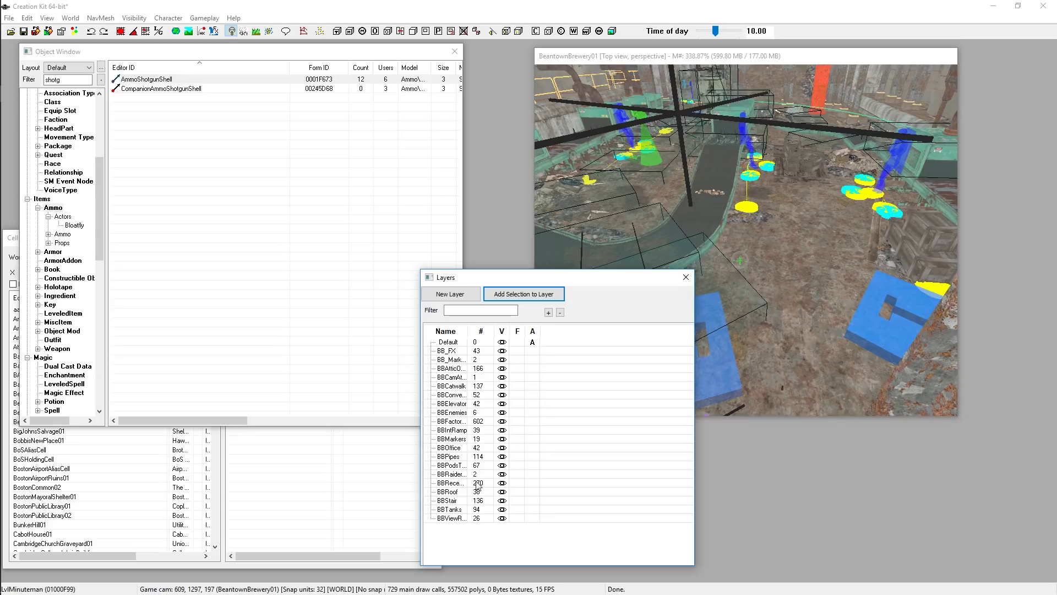
Step: Hide every layer from BBViewRoom up to BB_FX one by one, leaving only Default visible
left_click(502, 518)
left_click(502, 509)
left_click(502, 501)
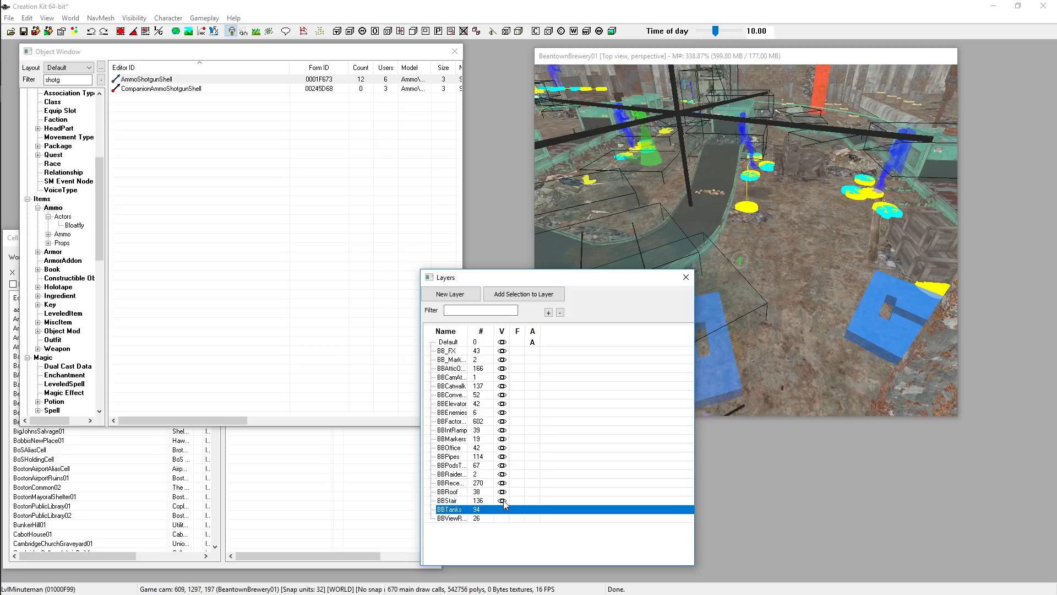
left_click(502, 483)
left_click(502, 492)
left_click(502, 474)
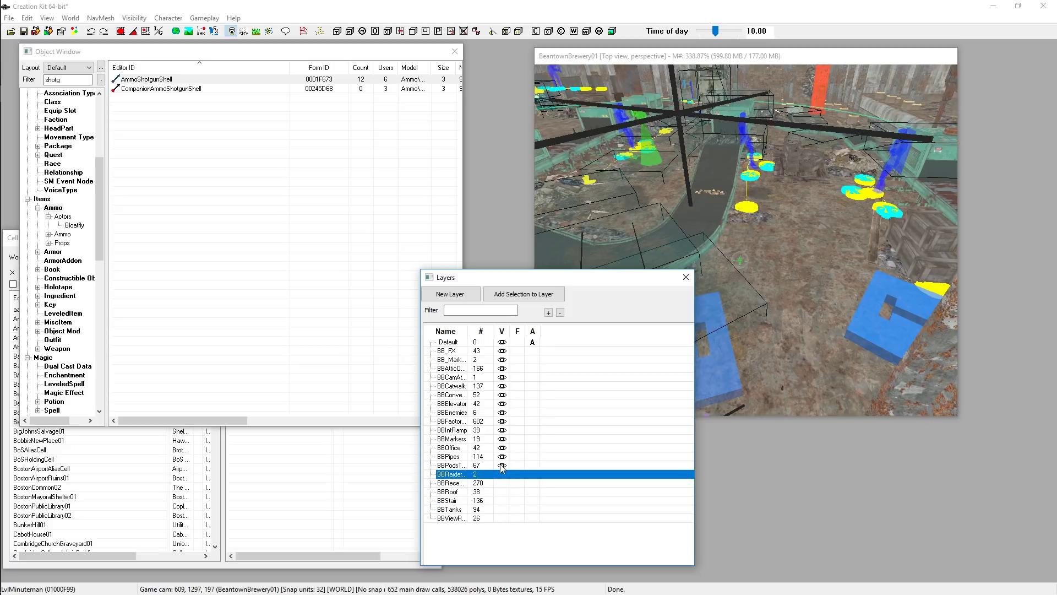
left_click(502, 465)
left_click(502, 456)
left_click(502, 448)
left_click(502, 439)
left_click(502, 430)
left_click(502, 422)
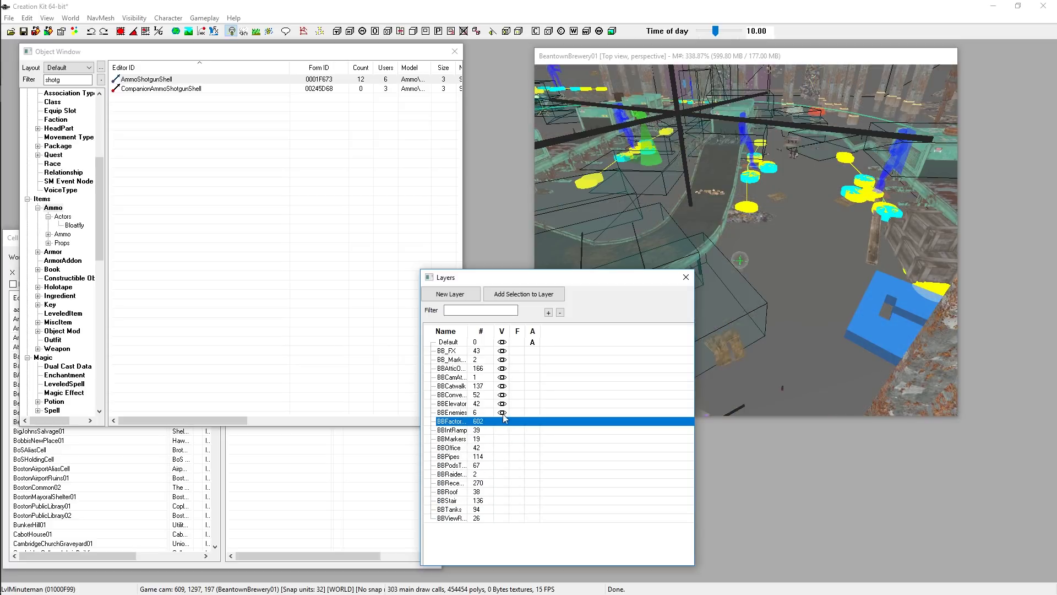
left_click(502, 413)
left_click(502, 403)
left_click(502, 394)
left_click(502, 386)
left_click(502, 377)
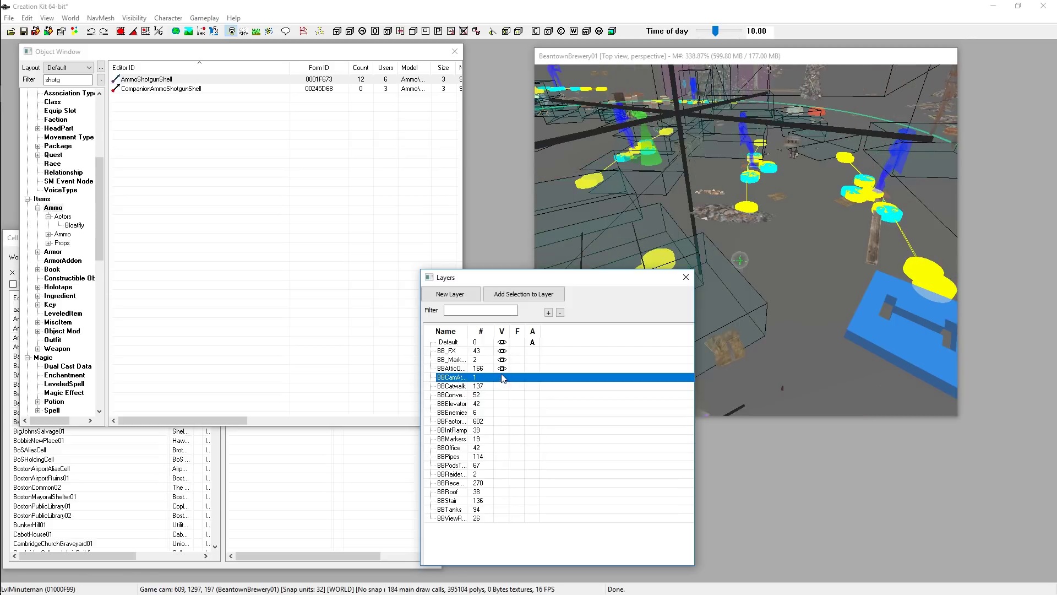
left_click(502, 368)
left_click(502, 360)
left_click(502, 350)
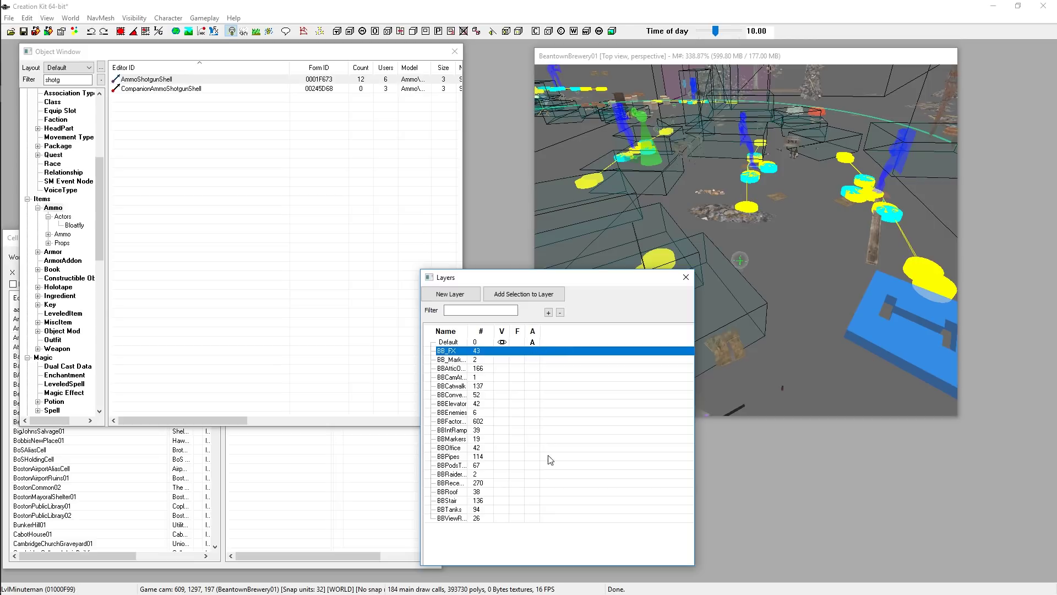
Step: Check the objects of the Default layer in the Render Window and hide that layer too
left_click(446, 343)
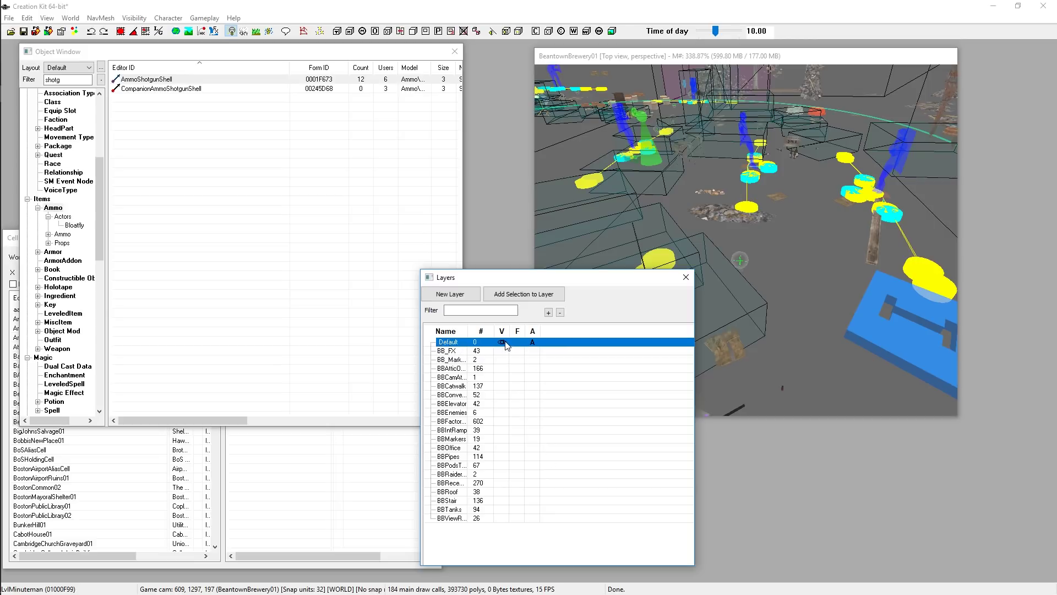
scroll(765, 247, "down", 3)
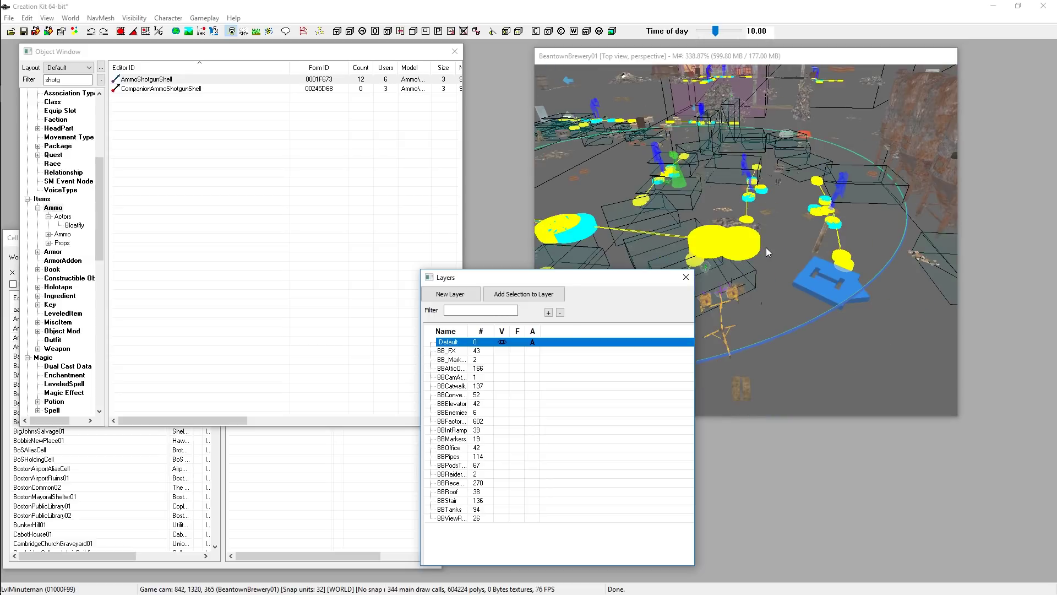
scroll(773, 286, "down", 3)
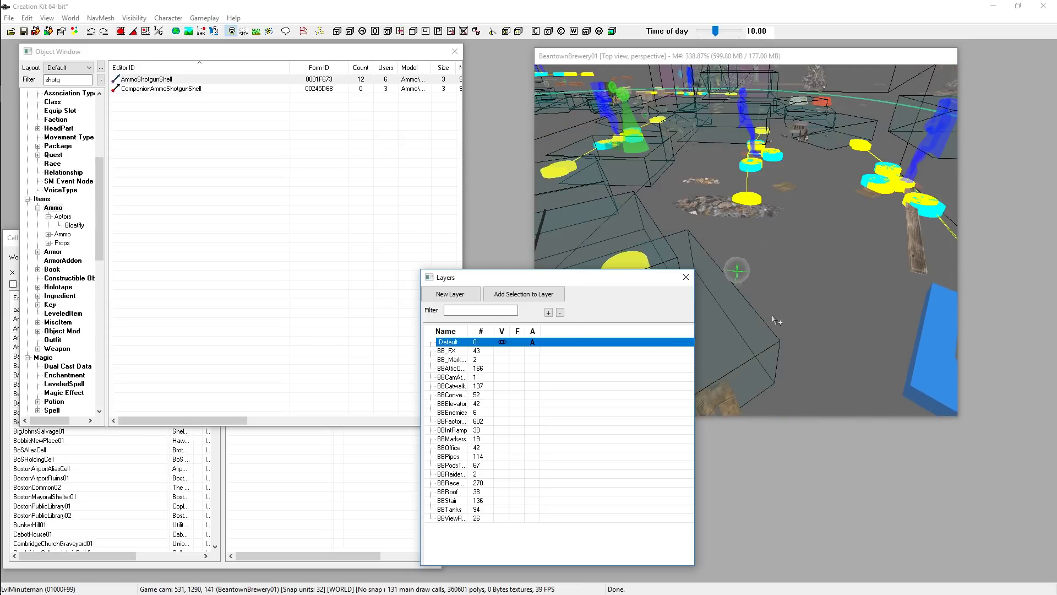
left_click(502, 342)
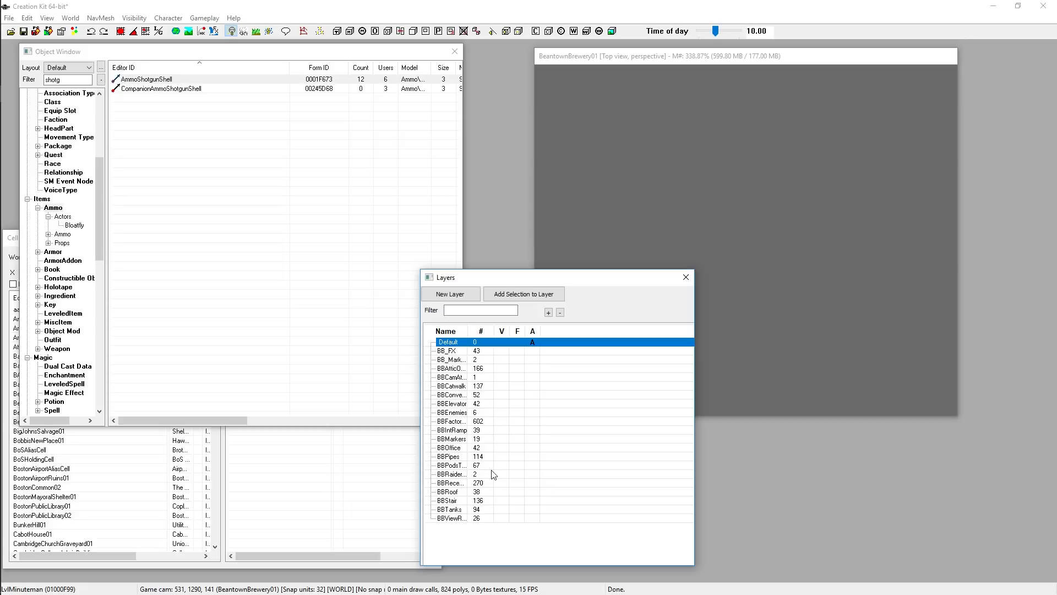
Step: Show the BBFactoryShell layer and widen the Name column so the full layer names can be read
left_click(502, 422)
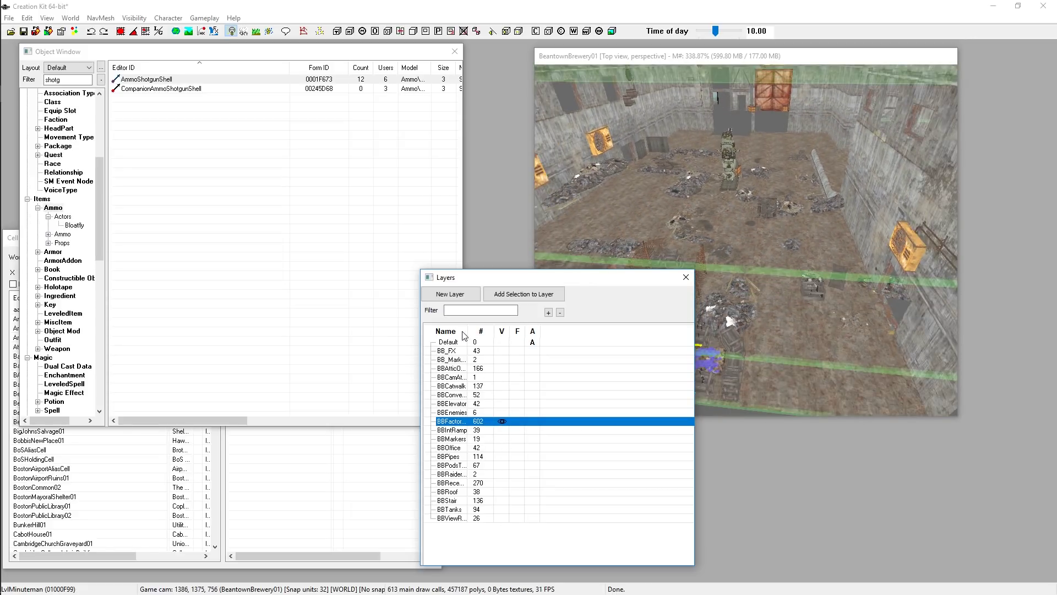
left_click_drag(468, 331, 524, 337)
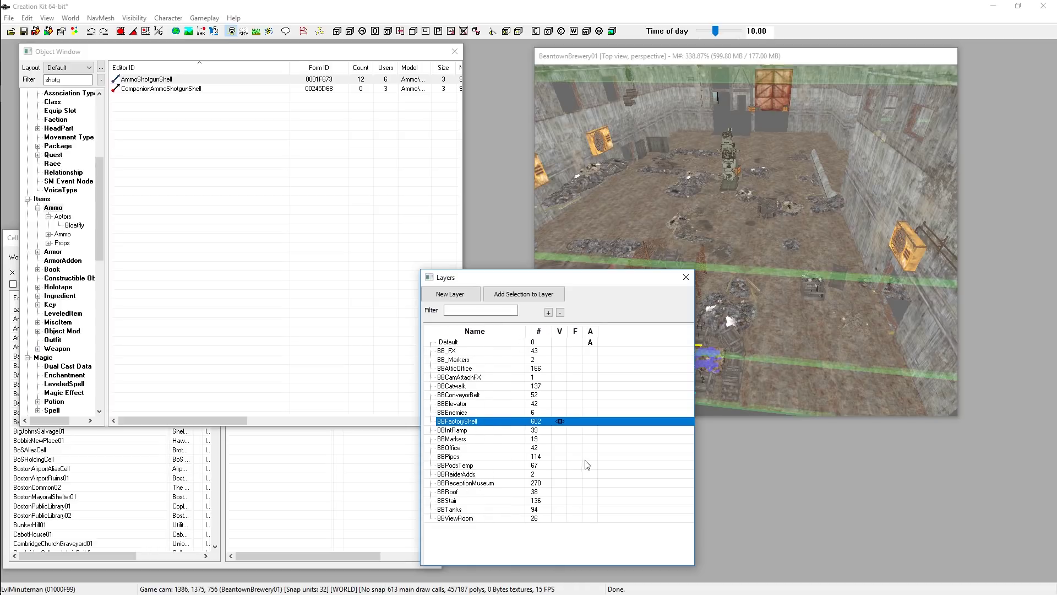
scroll(817, 333, "up", 3)
scroll(818, 333, "up", 3)
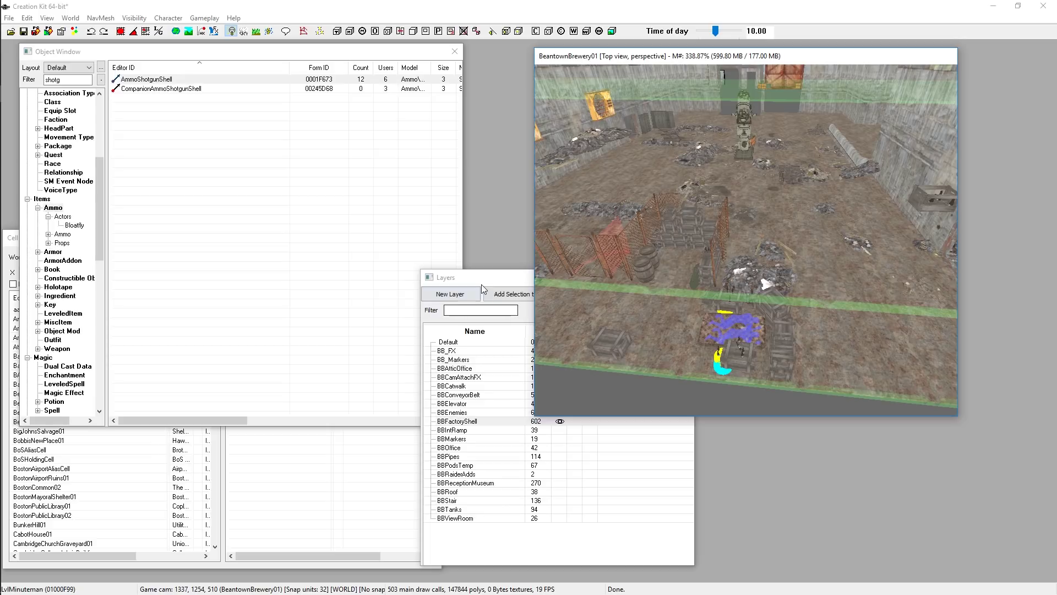
Step: Move the Layers window away from the Render Window and bring the factory shell's floor closer into view
left_click_drag(481, 284, 381, 260)
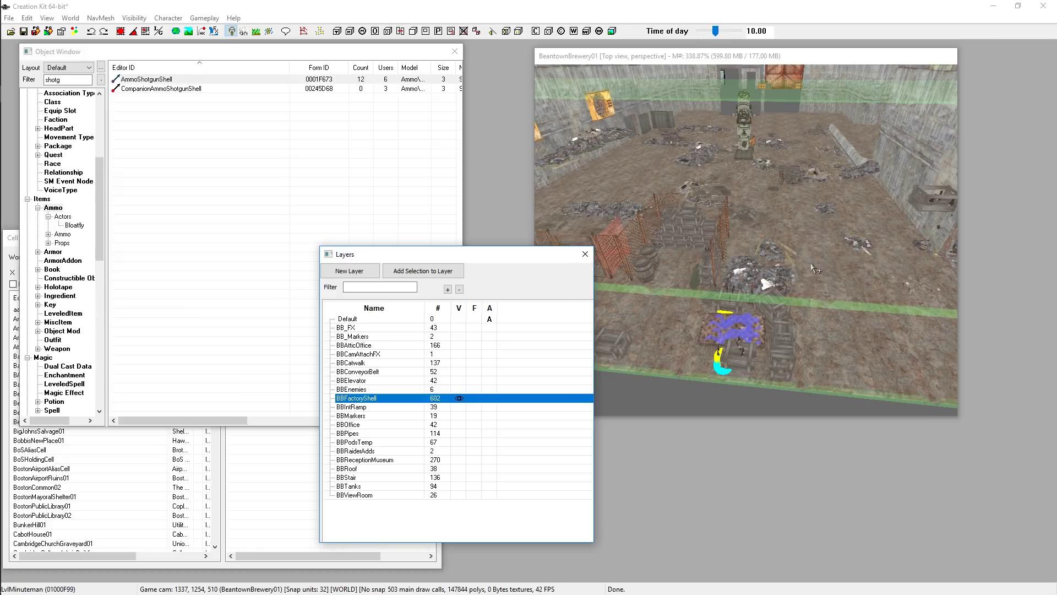
scroll(813, 264, "up", 2)
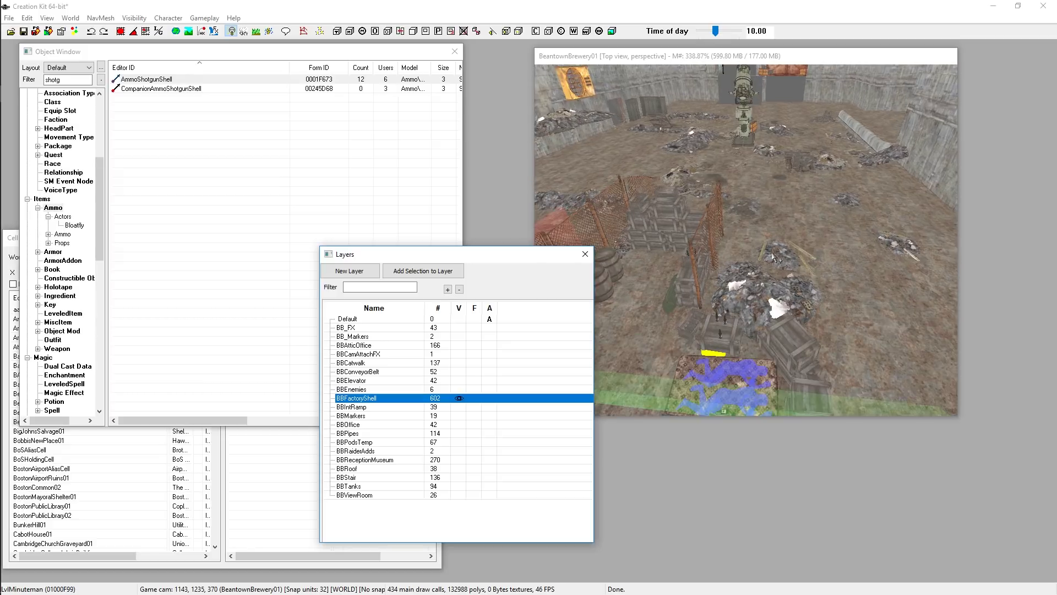
middle_click_drag(771, 197, 768, 215)
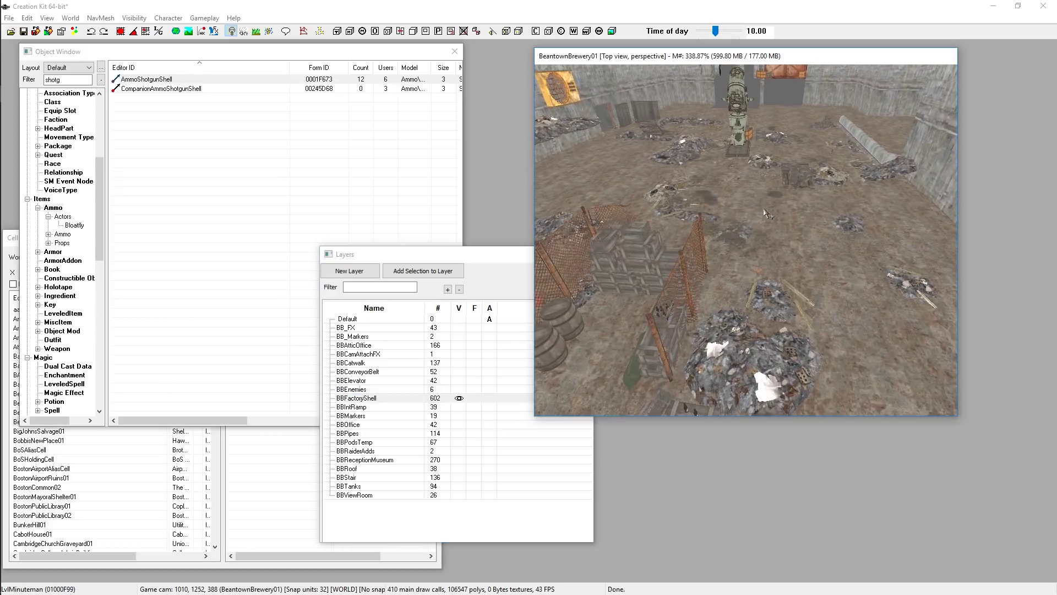
scroll(771, 221, "up", 2)
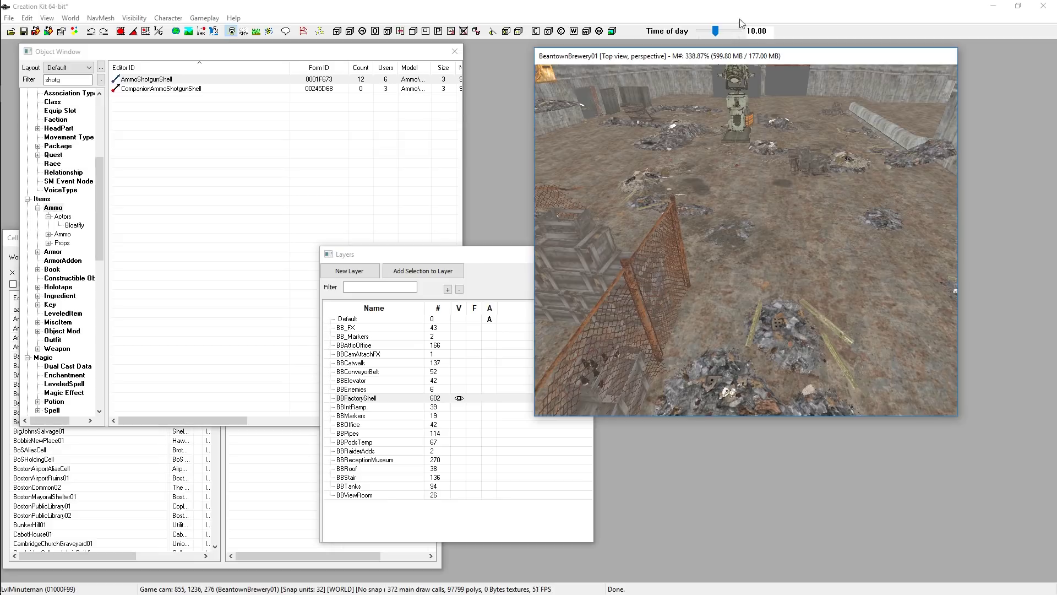
Step: Create a new layer with the ID kg101_FactoryLayer
left_click(348, 272)
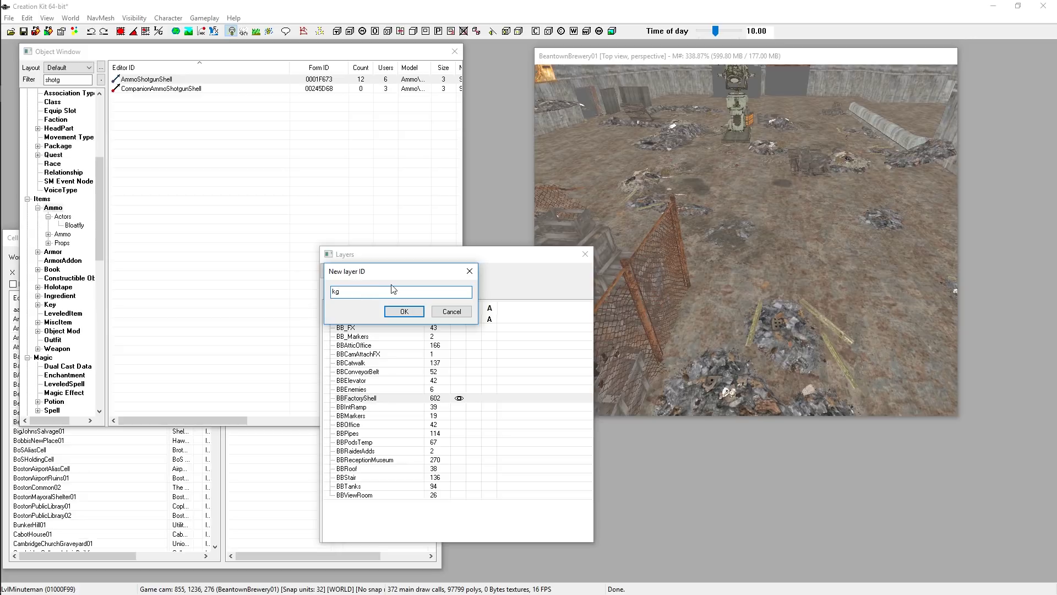
type("101_")
left_click_drag(358, 288, 294, 292)
left_click(384, 292)
type("yer")
key("Return")
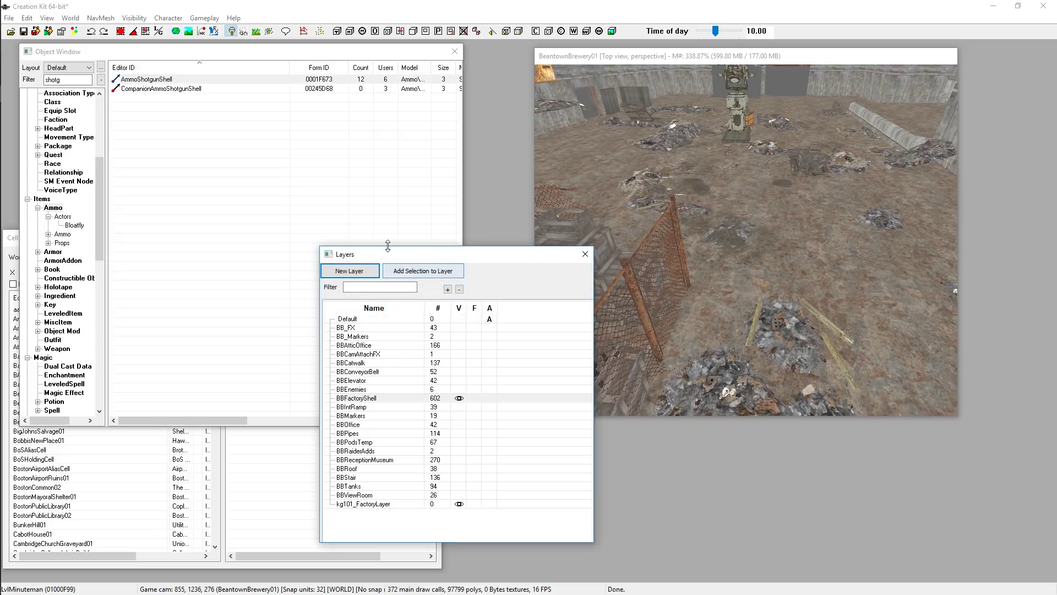
Step: Make kg101_FactoryLayer the active layer and place an AmmoShotgunShell on the factory floor
left_click(353, 504)
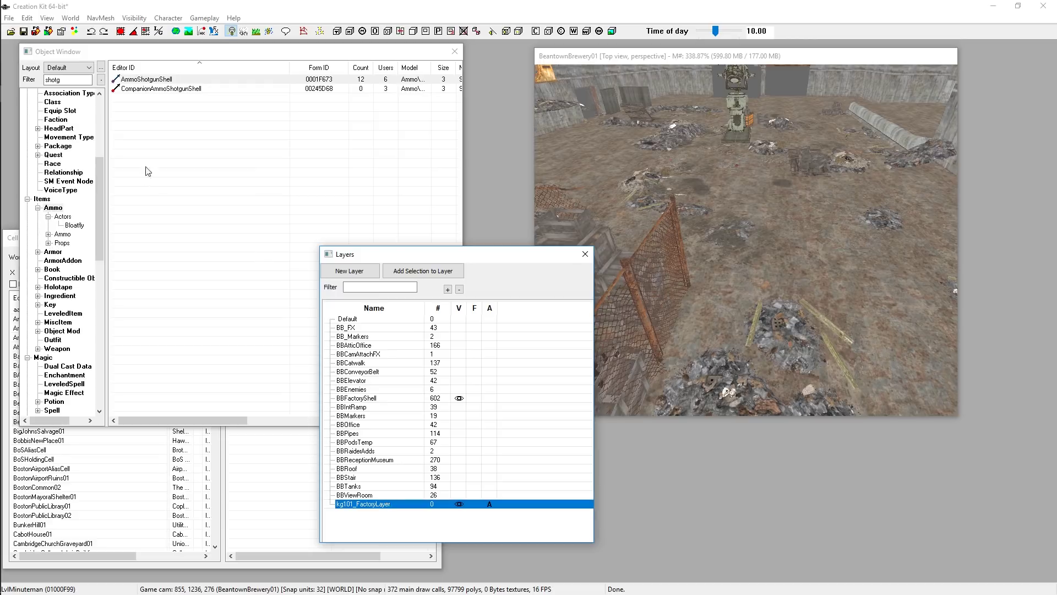
left_click(148, 84)
left_click_drag(788, 245, 791, 262)
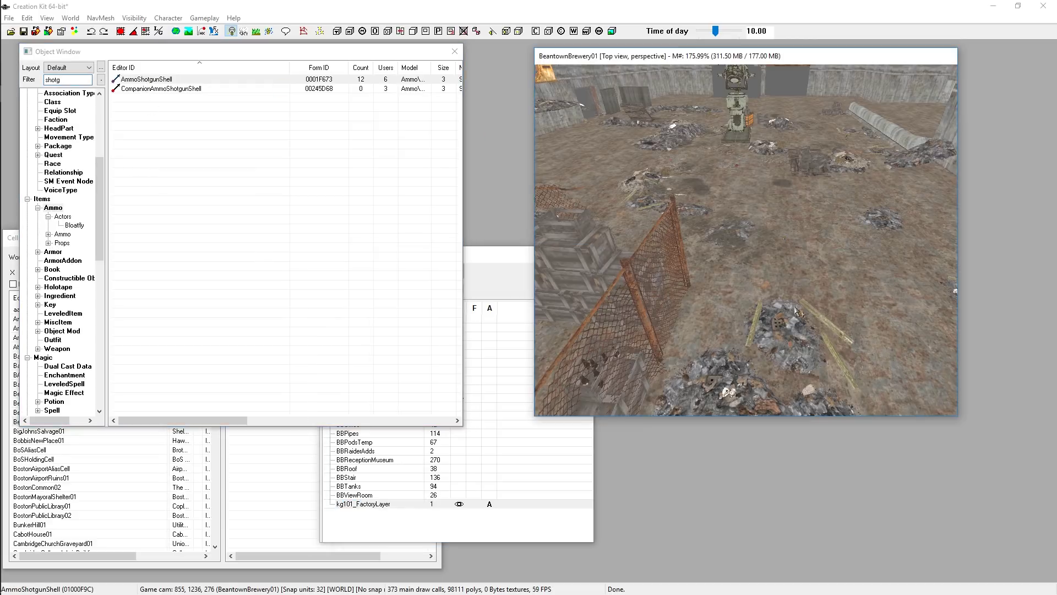
left_click(452, 520)
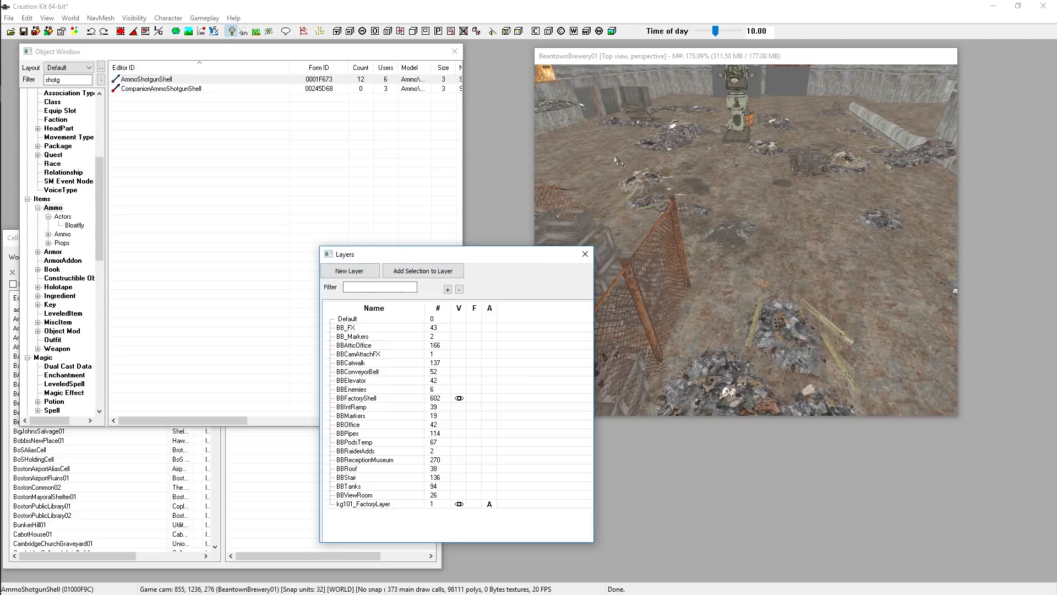
Step: Select all loaded references in kg101_FactoryLayer and keep that layer highlighted in the layer list
left_click(375, 503)
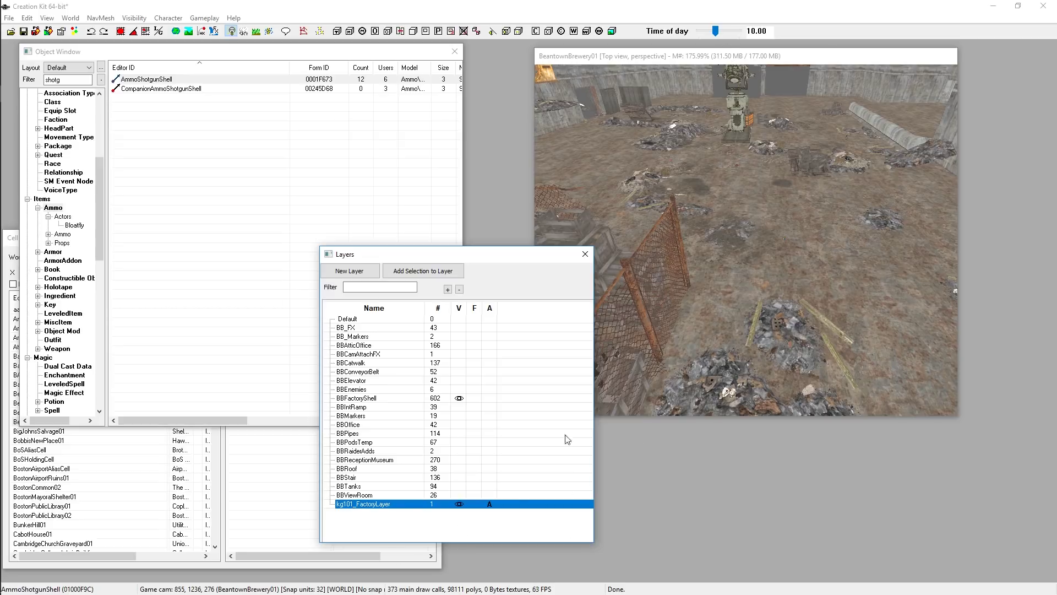
left_click(376, 534)
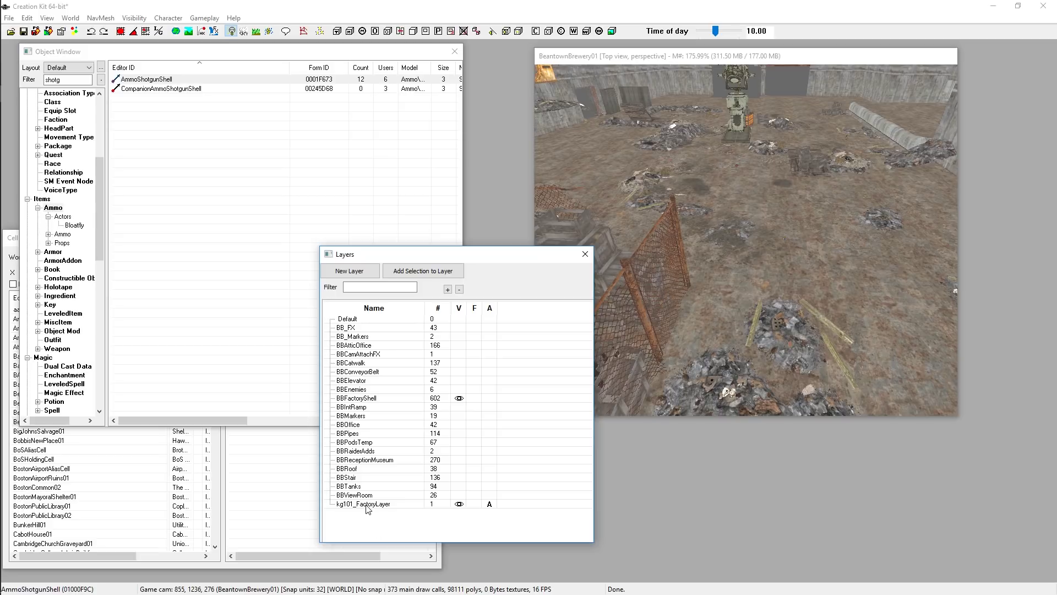
left_click(366, 505)
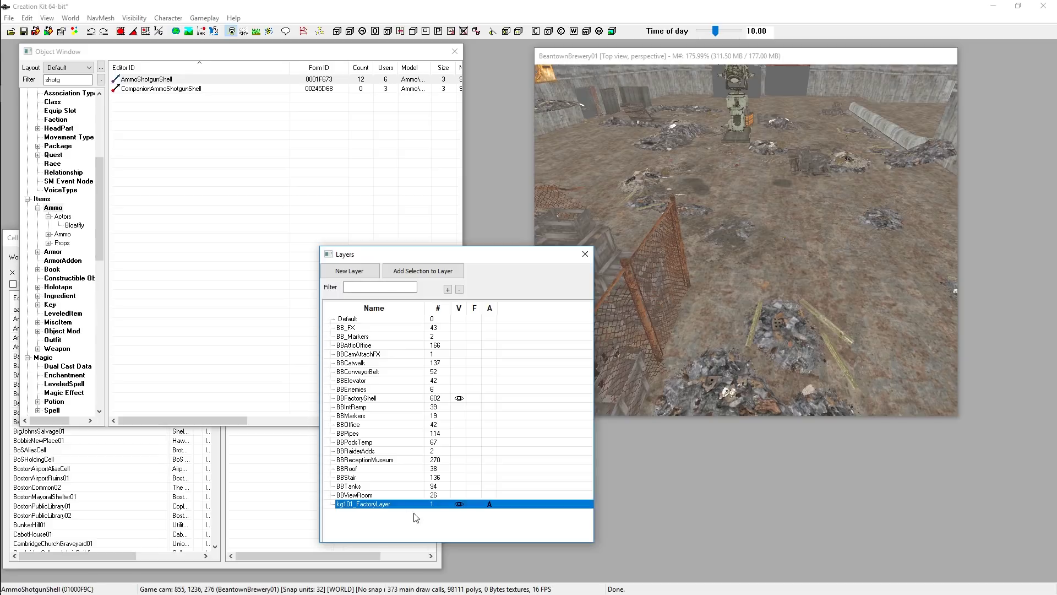
right_click(359, 505)
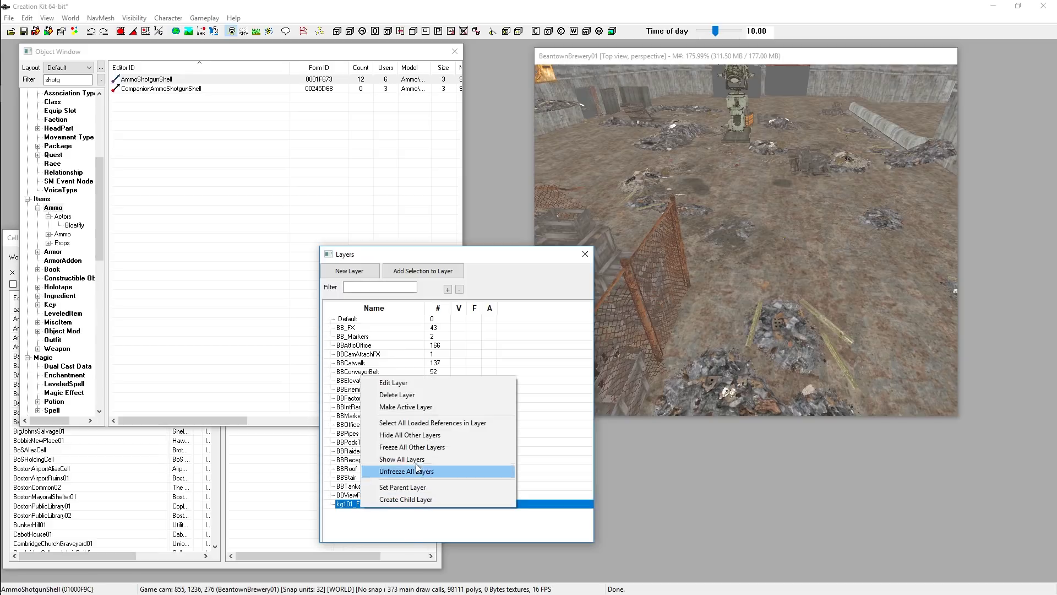
left_click(428, 423)
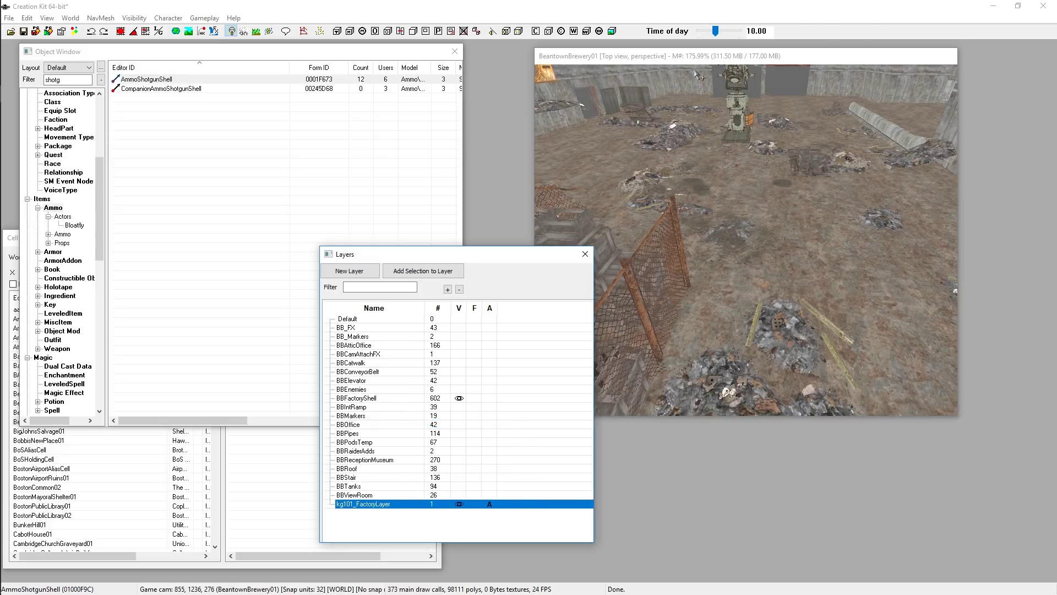
left_click(454, 539)
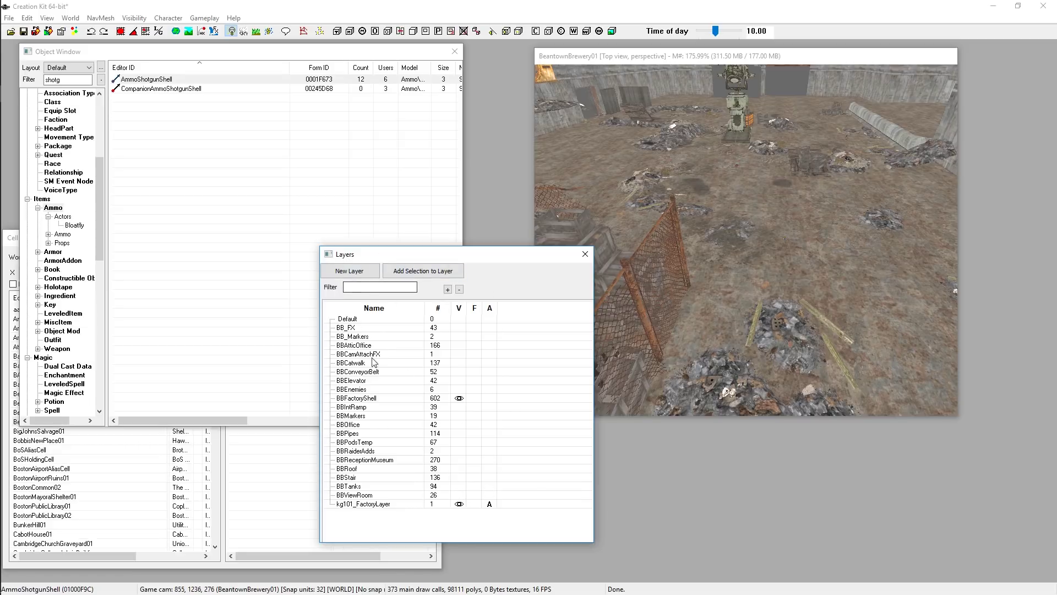
left_click(398, 256)
left_click(352, 503)
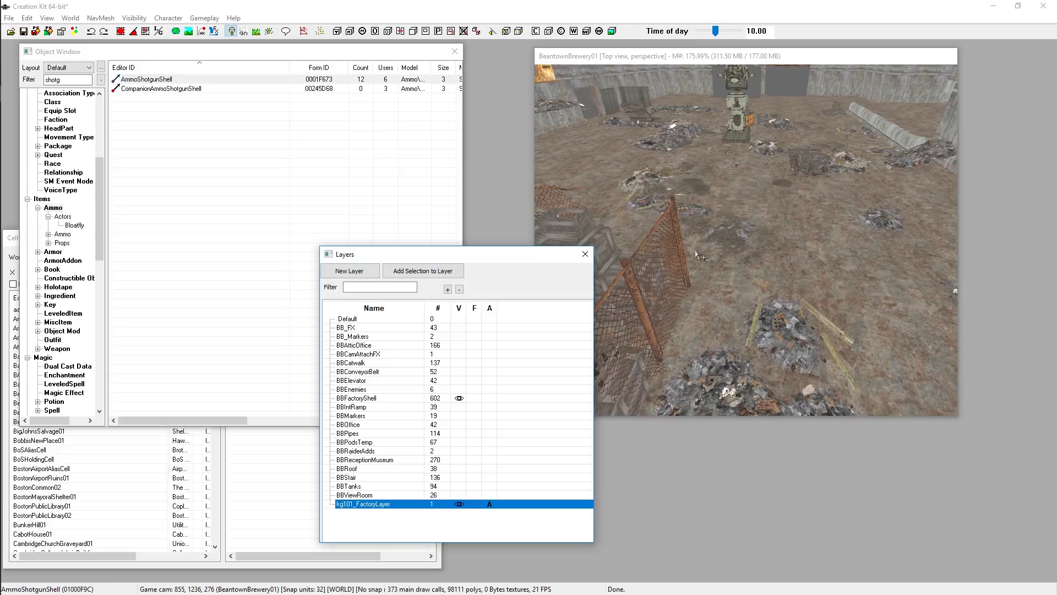
Step: Move the placed AmmoShotgunShell farther back across the factory floor
left_click(685, 121)
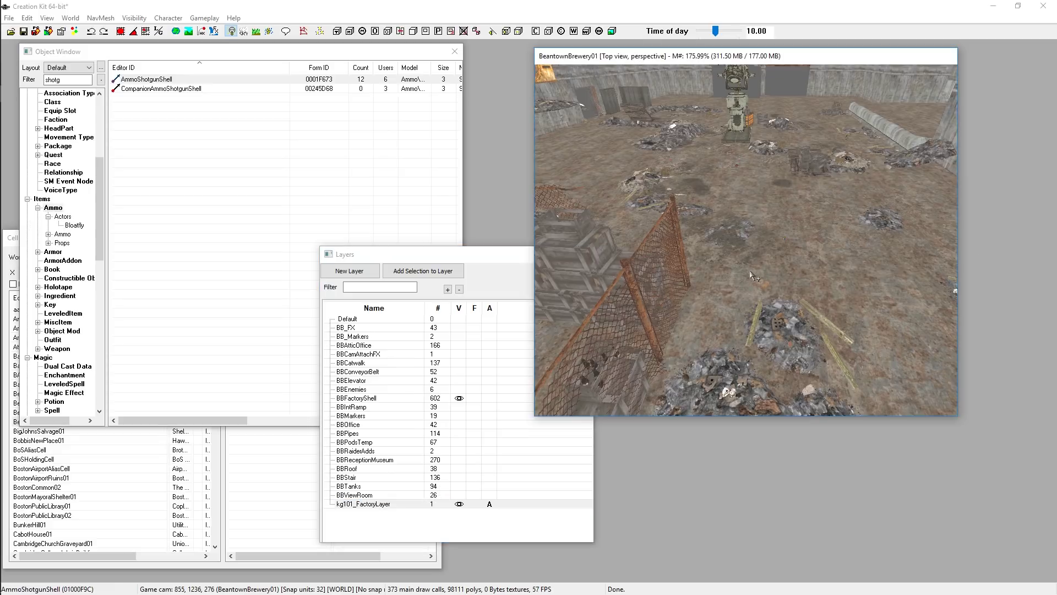
left_click(794, 231)
scroll(837, 257, "up", 3)
scroll(837, 257, "up", 2)
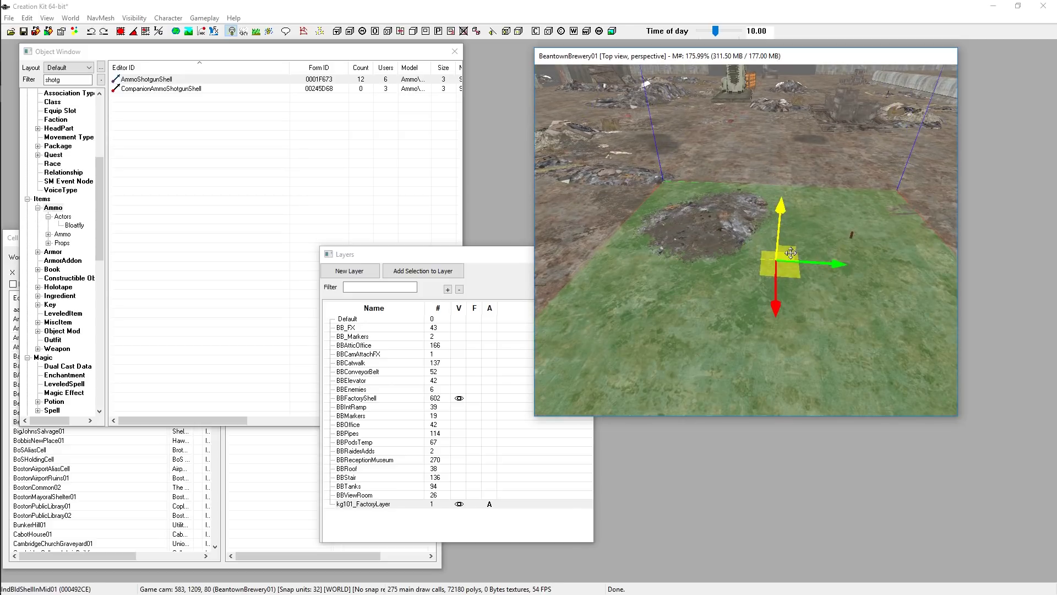
left_click(849, 234)
left_click_drag(849, 234, 846, 149)
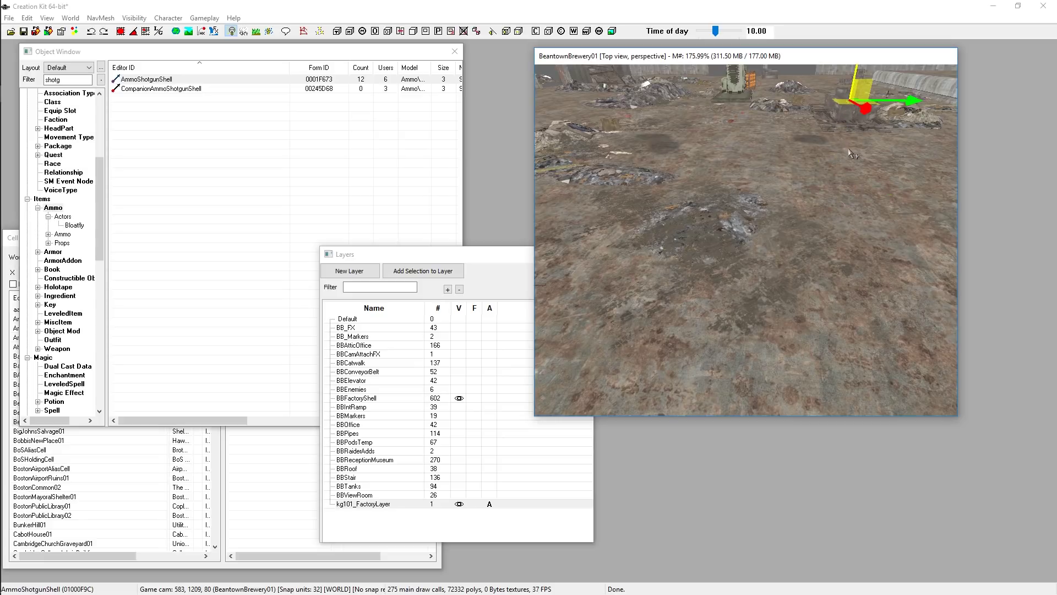
Step: Shift the Render Window slightly and examine the shotgun shell on the factory floor from several distances and angles
left_click_drag(855, 56, 841, 71)
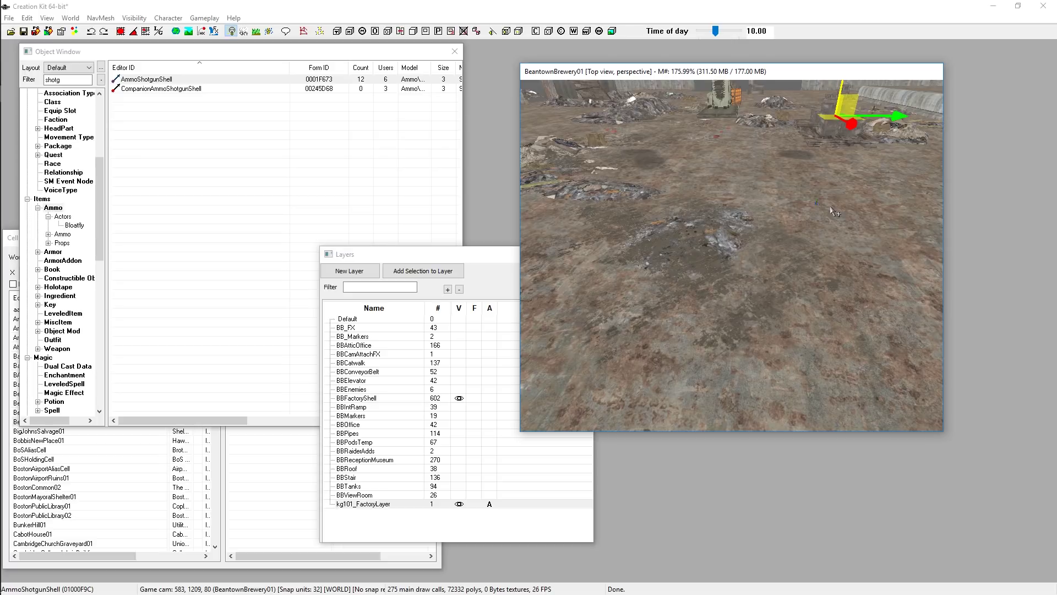
scroll(832, 220, "down", 4)
middle_click_drag(835, 277, 816, 346, "shift")
middle_click_drag(735, 326, 642, 331, "shift")
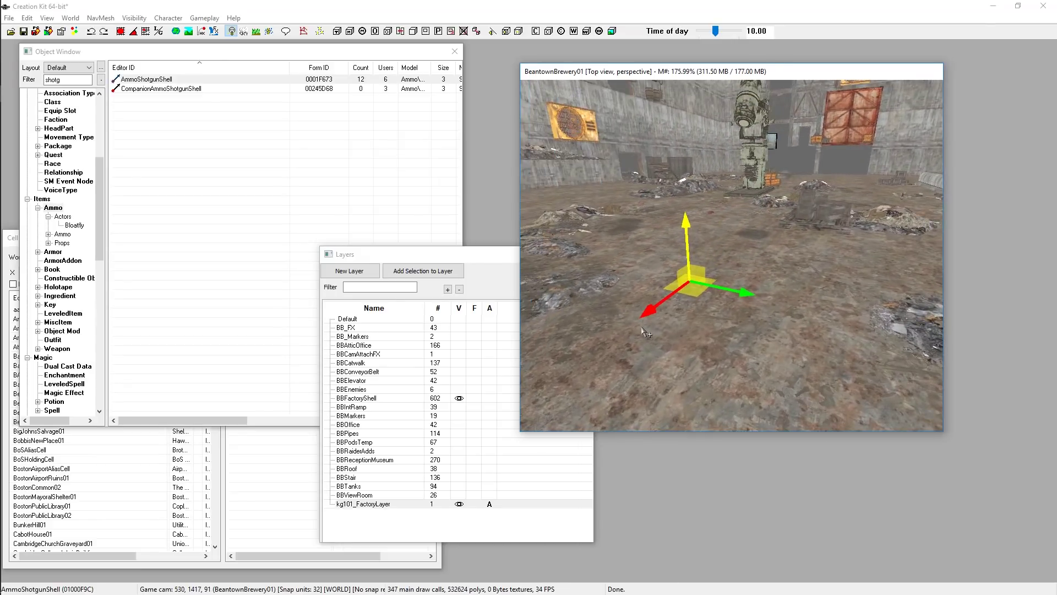
scroll(644, 331, "up", 3)
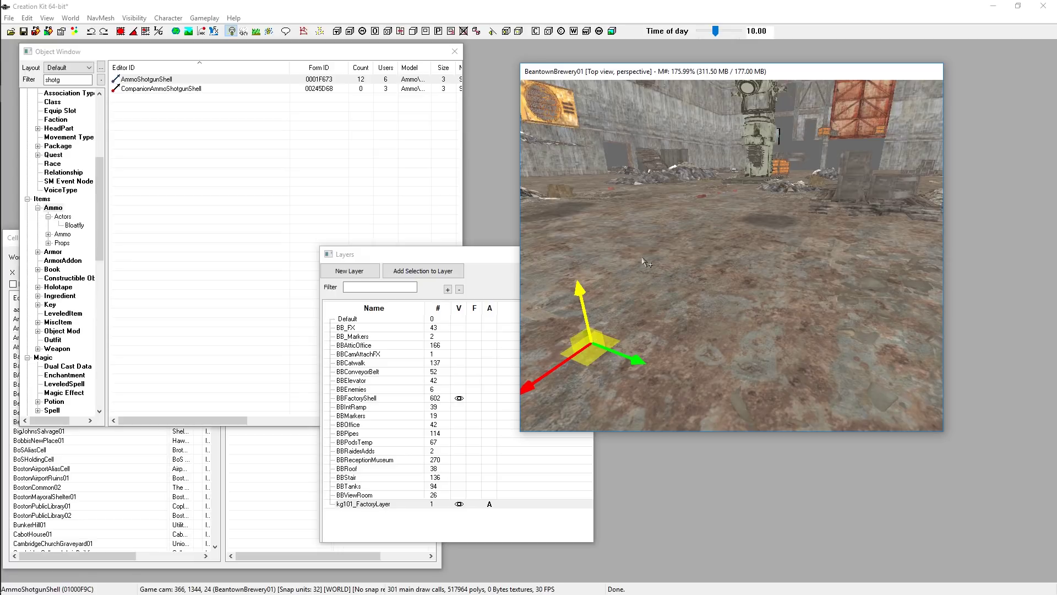
scroll(683, 312, "down", 4)
middle_click_drag(666, 305, 678, 307)
scroll(700, 314, "up", 1)
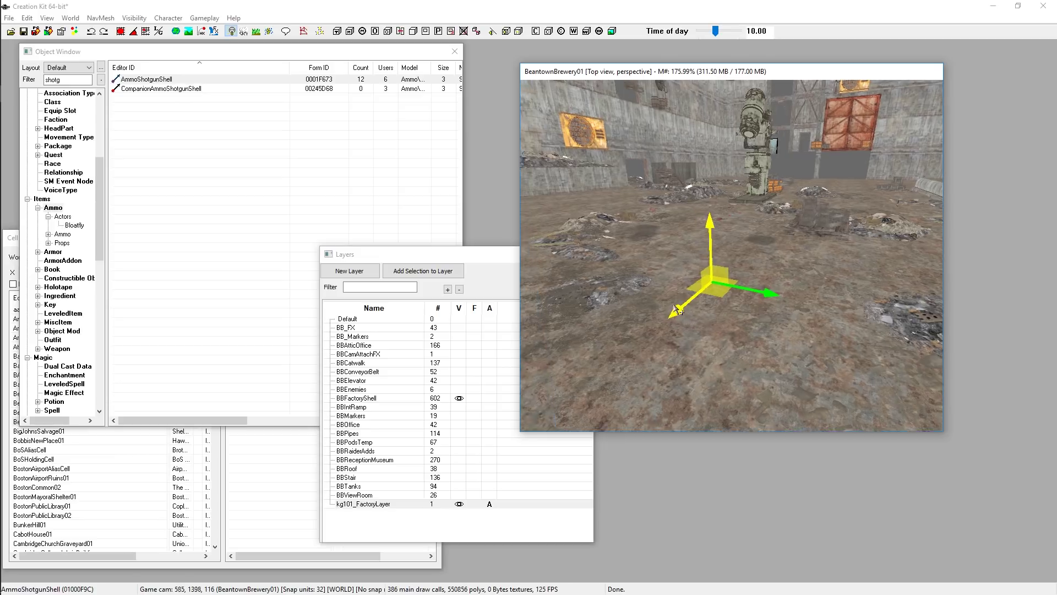
scroll(731, 325, "up", 1)
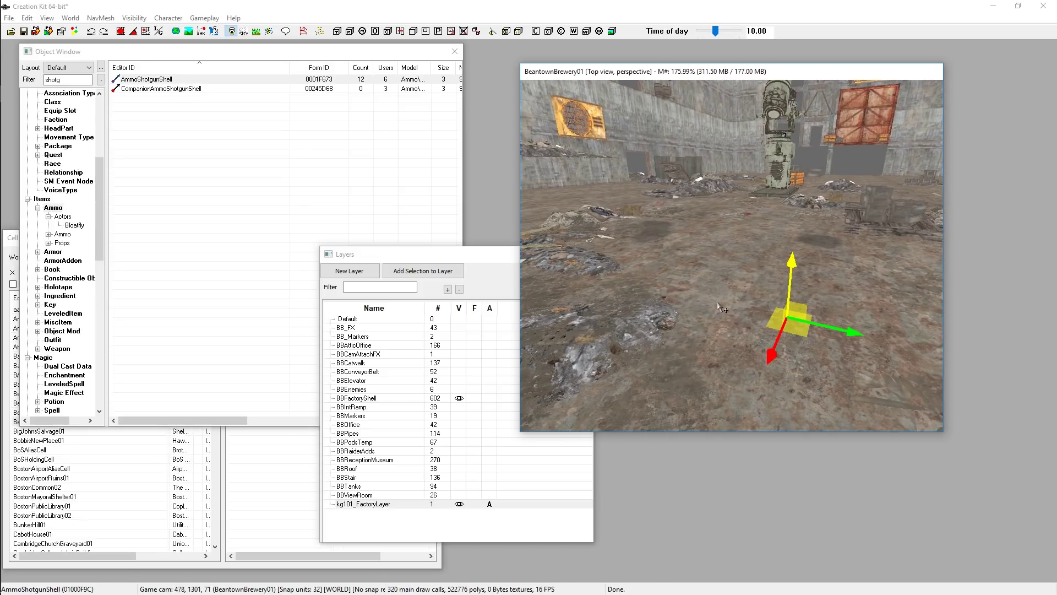
Step: Rearrange the Layers window and Render Window so the Object Window stays clear and the factory view sits higher
left_click_drag(455, 255, 630, 302)
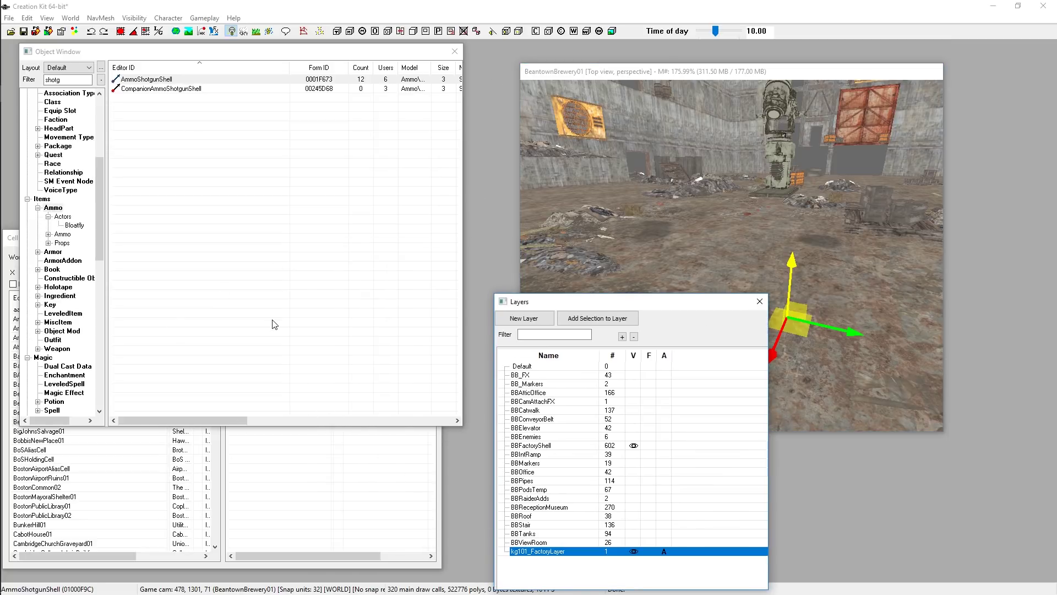
left_click(288, 321)
left_click_drag(571, 71, 578, 40)
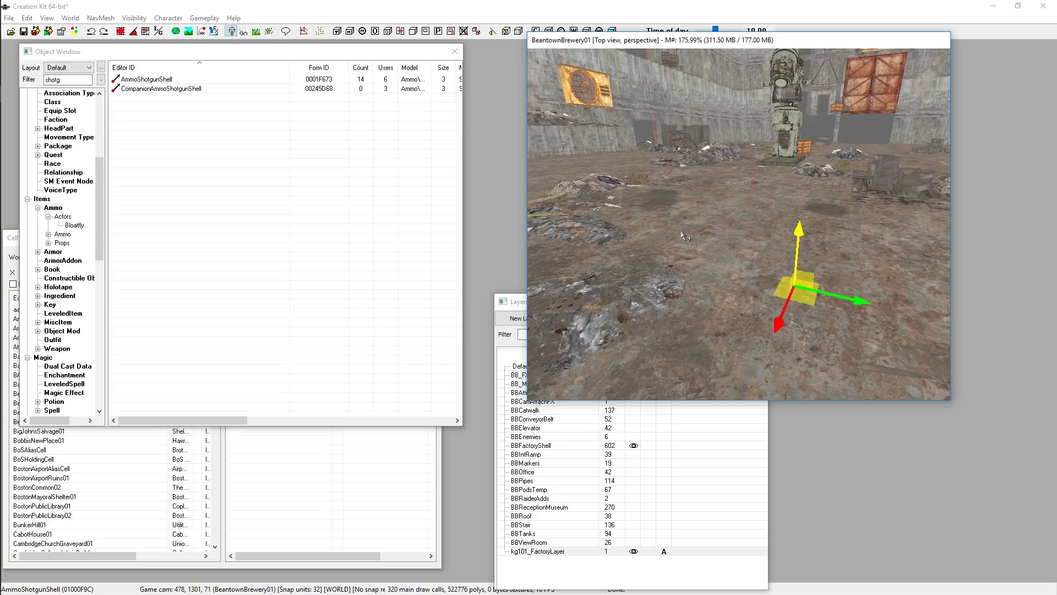
left_click(233, 222)
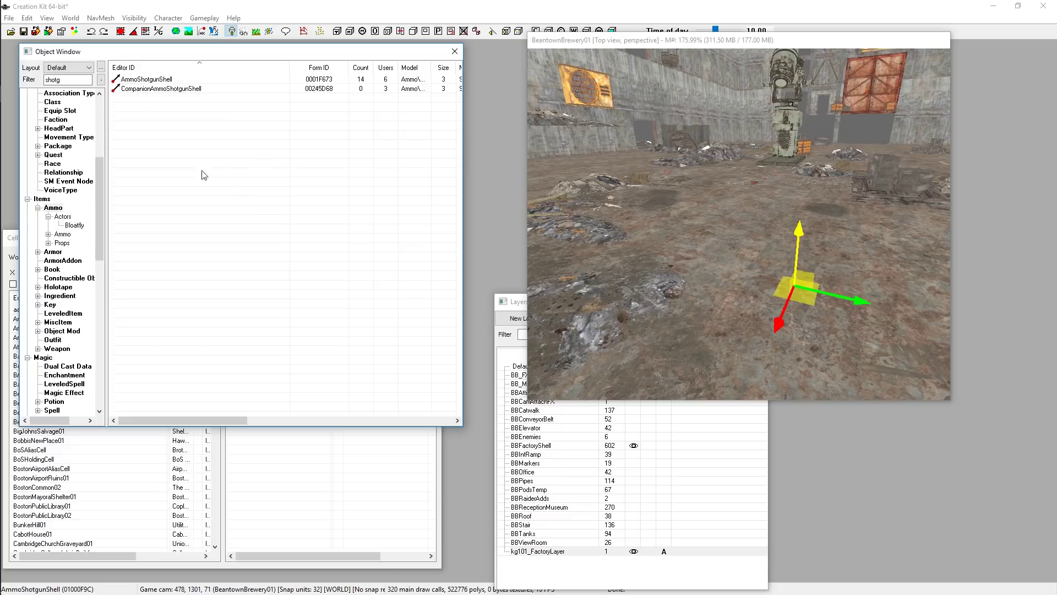
left_click(9, 17)
left_click(22, 32)
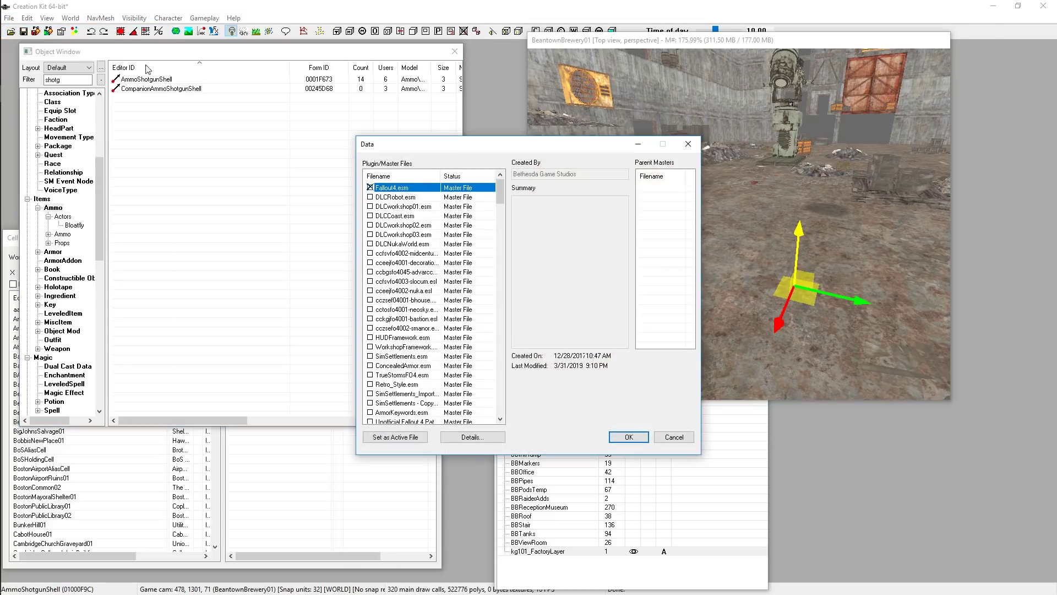
left_click(679, 441)
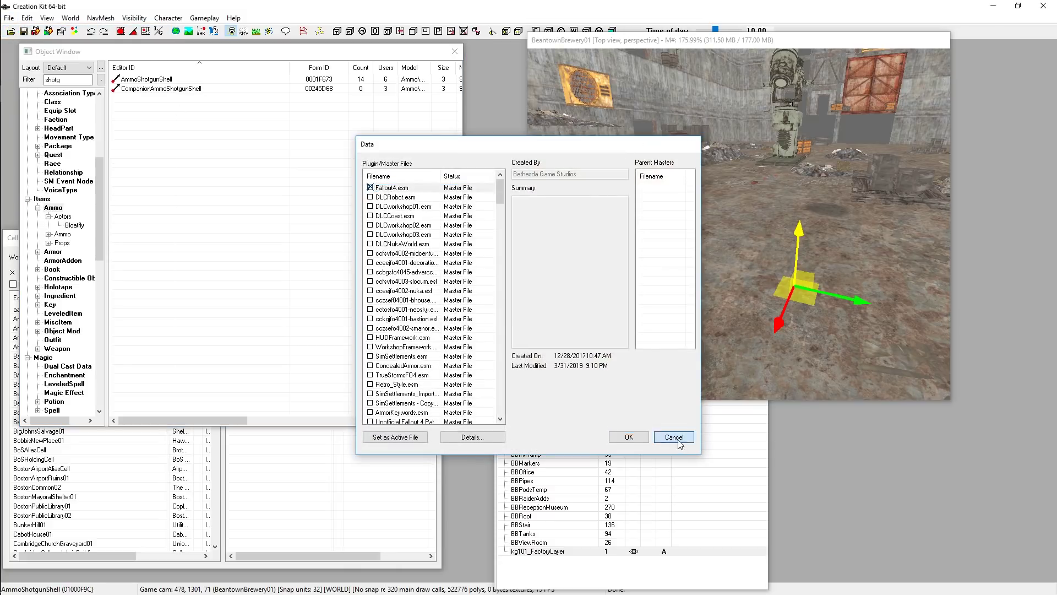
Step: Save the changes as a new plugin named 101TestPlugin in the Fallout 4 Data folder
left_click(24, 31)
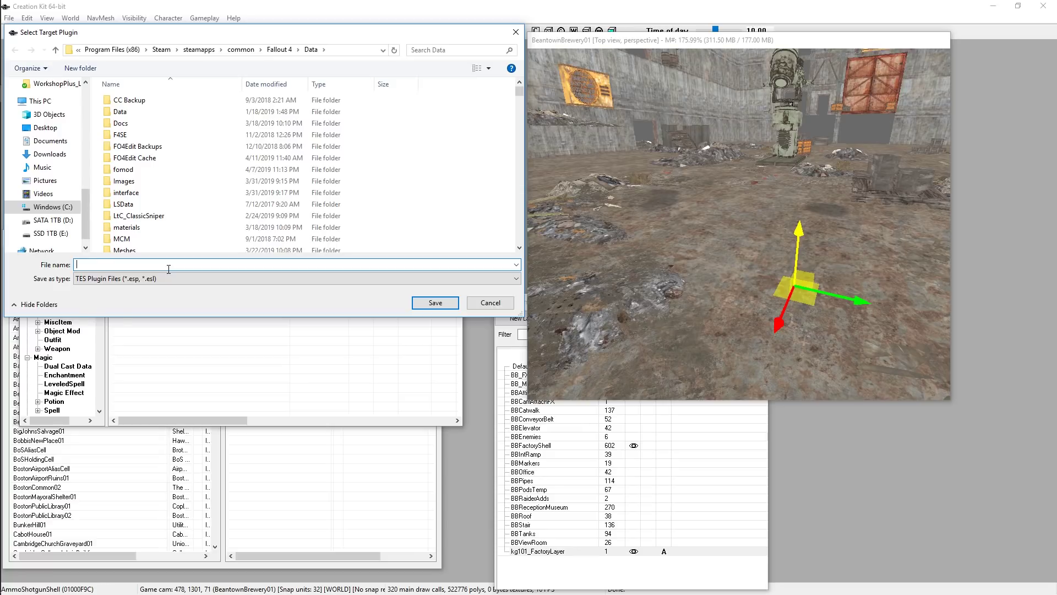
type("101TestPlugin")
left_click(430, 306)
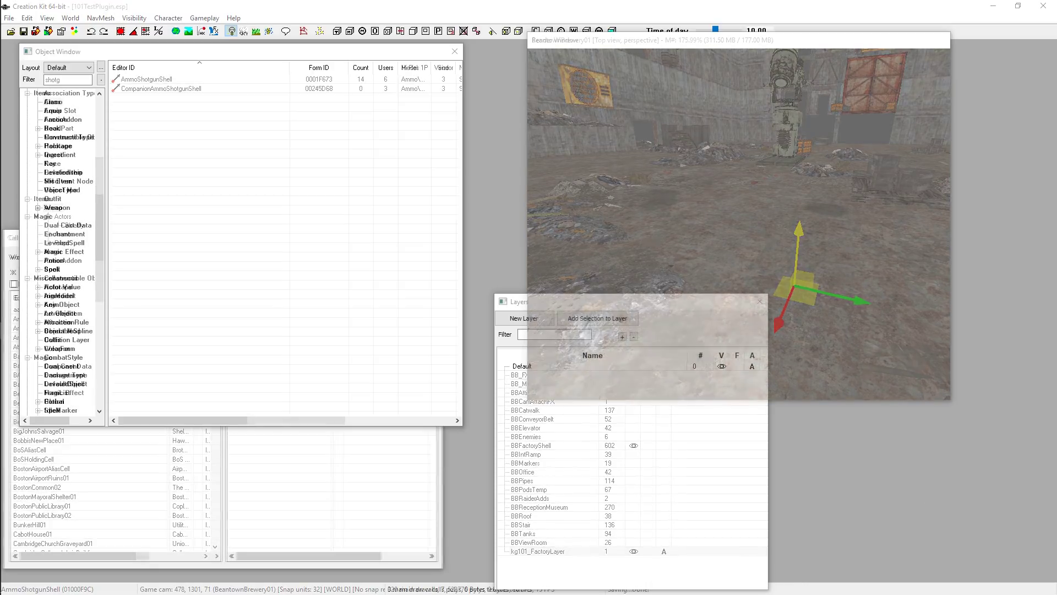
Step: Load 101TestPlugin.esp in the data file selection with it set as the active file
mouse_move(59, 61)
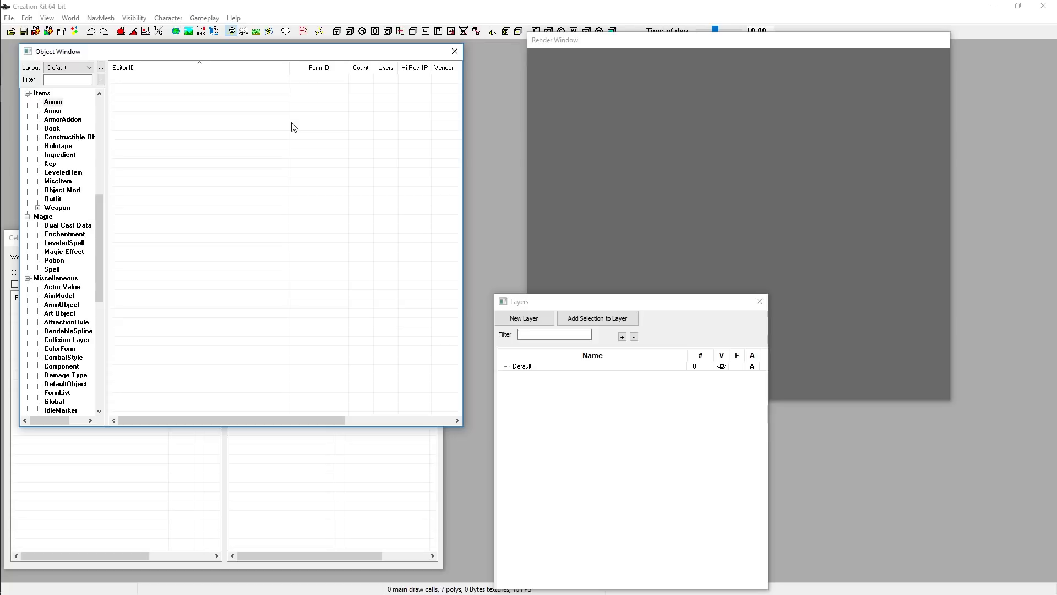
left_click(10, 32)
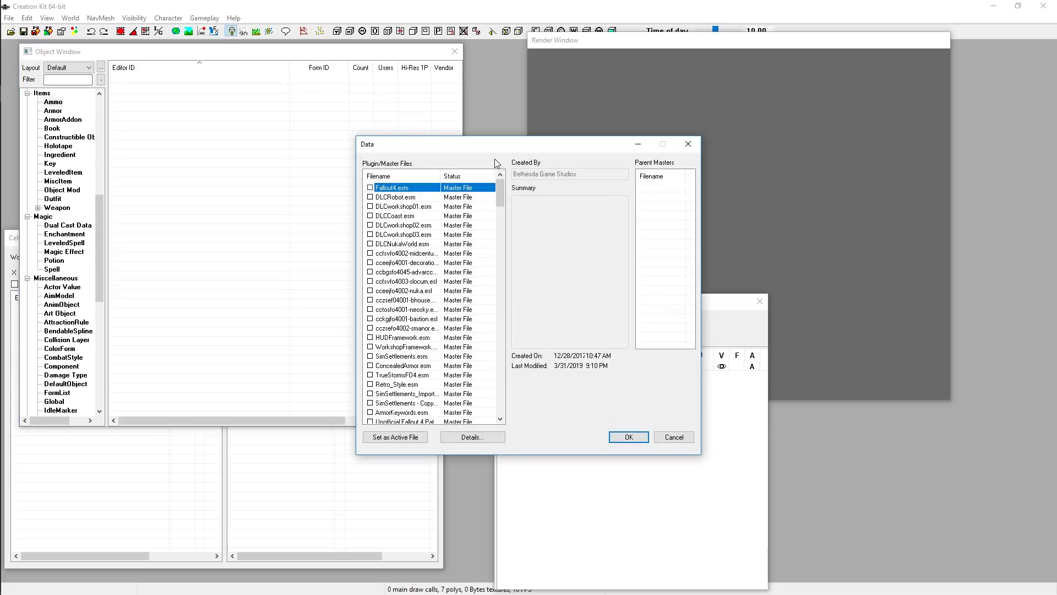
left_click_drag(501, 189, 525, 440)
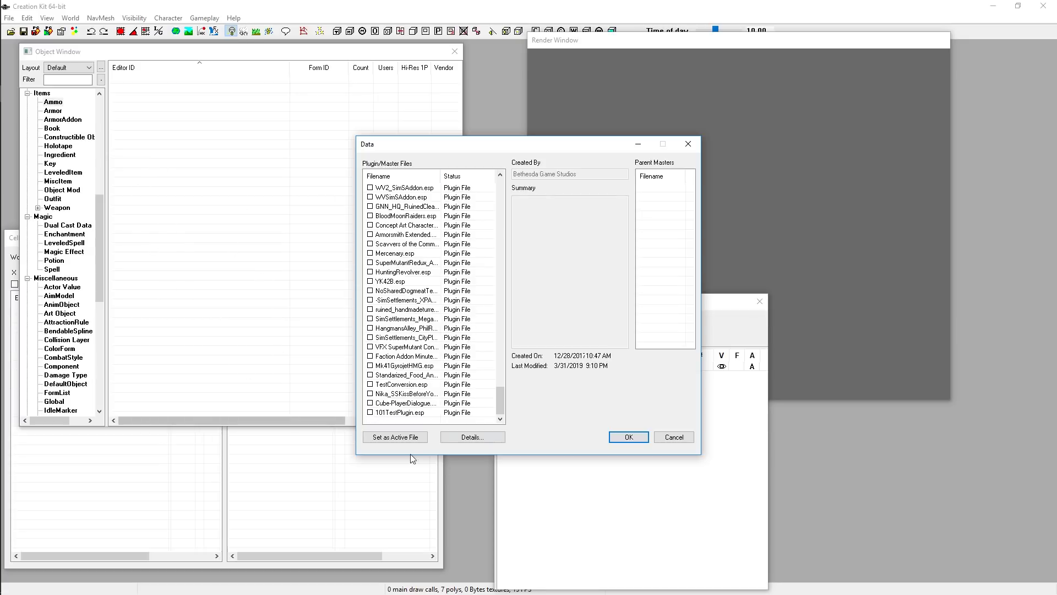
left_click(384, 414)
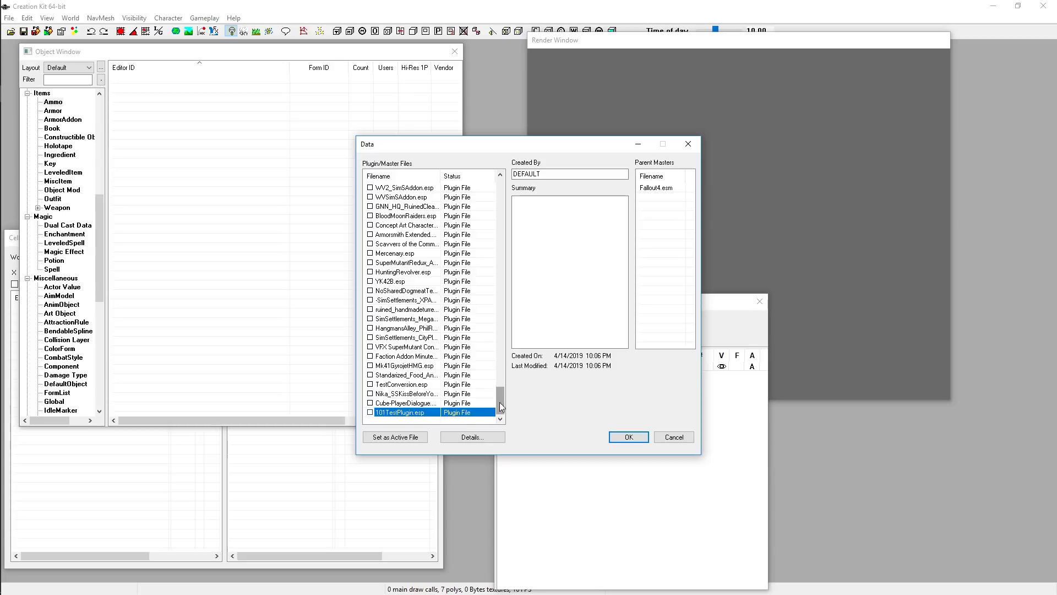
left_click_drag(500, 402, 524, 440)
left_click(388, 438)
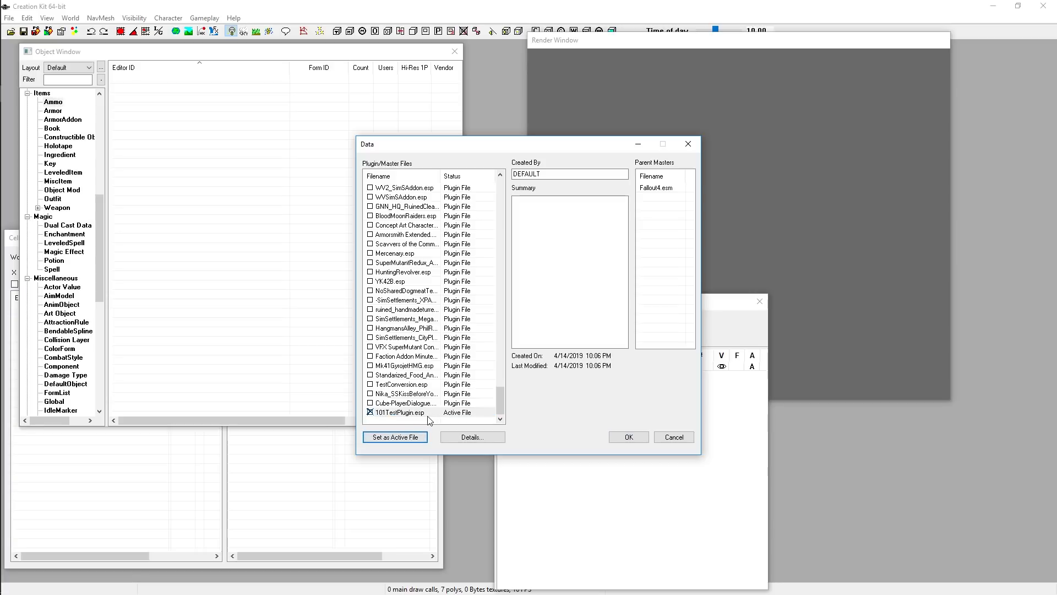
left_click(416, 413)
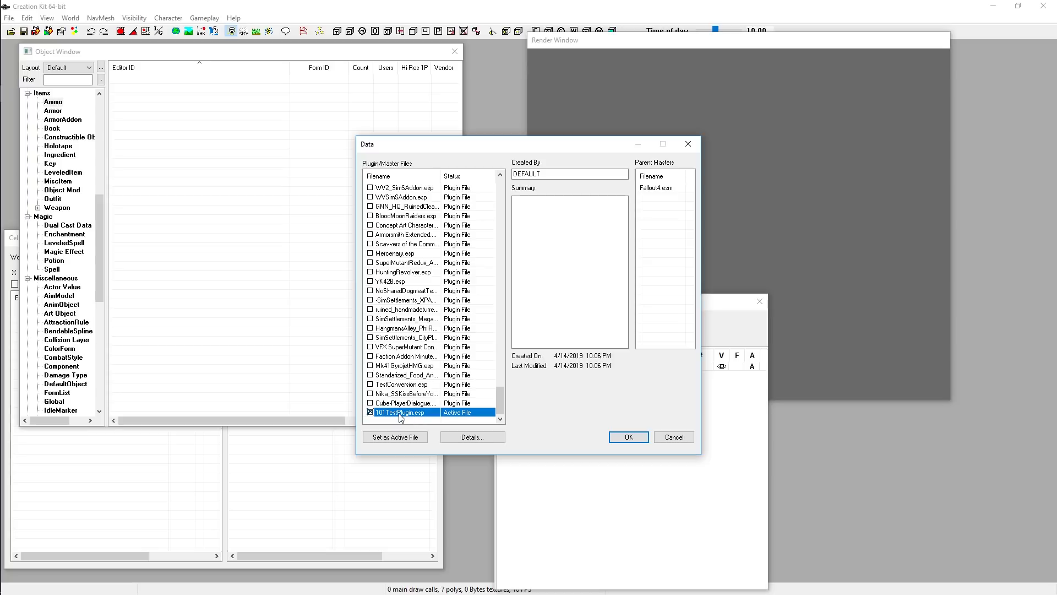
left_click(624, 447)
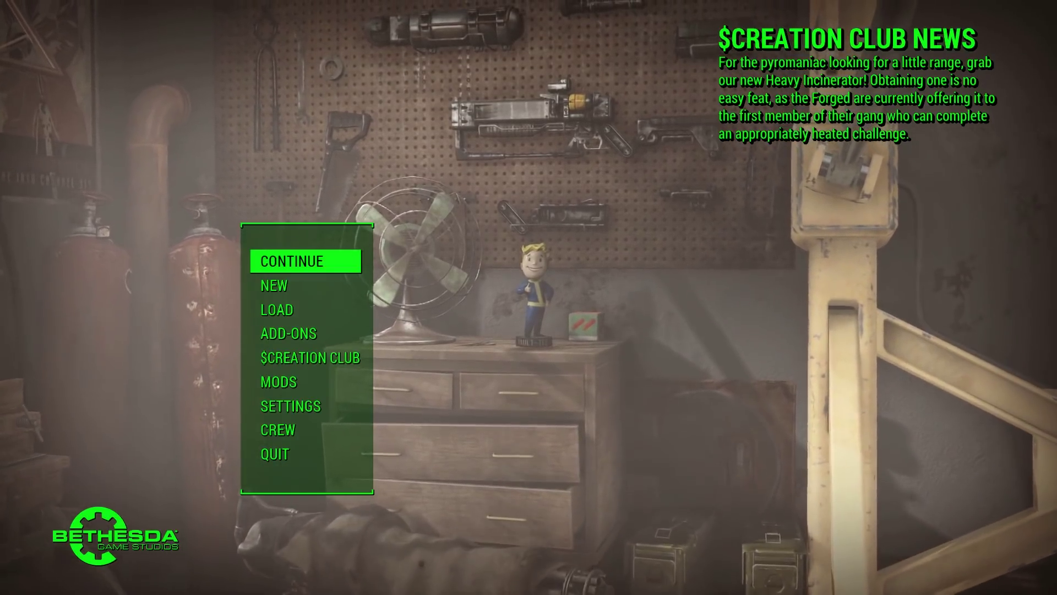
Step: Switch to Fallout 4 and open the load order in its Mods section
key("Down")
key("Down")
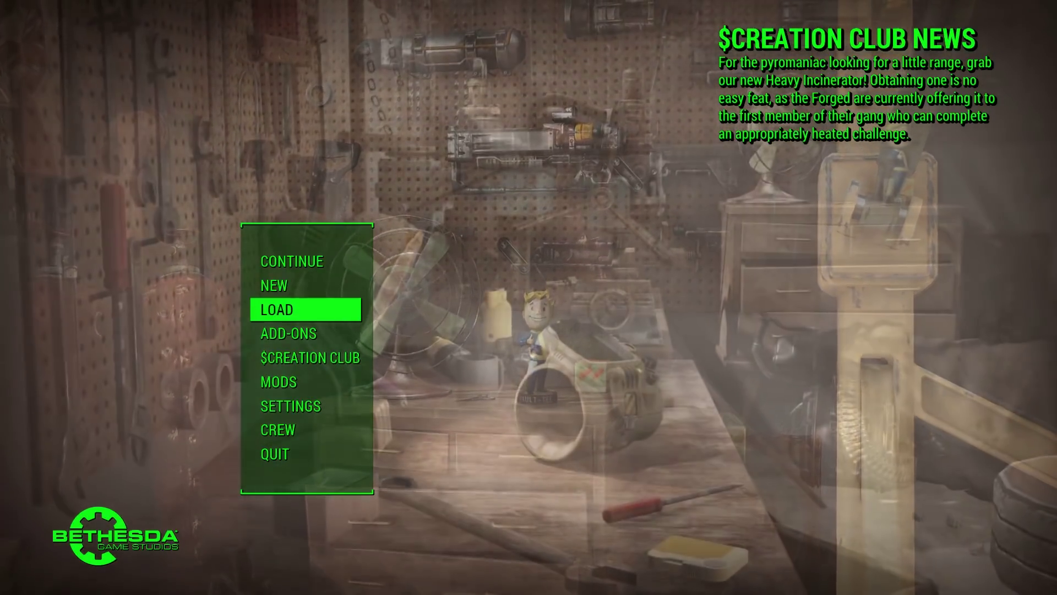
key("Down")
key("Down")
key("Down")
key("Return")
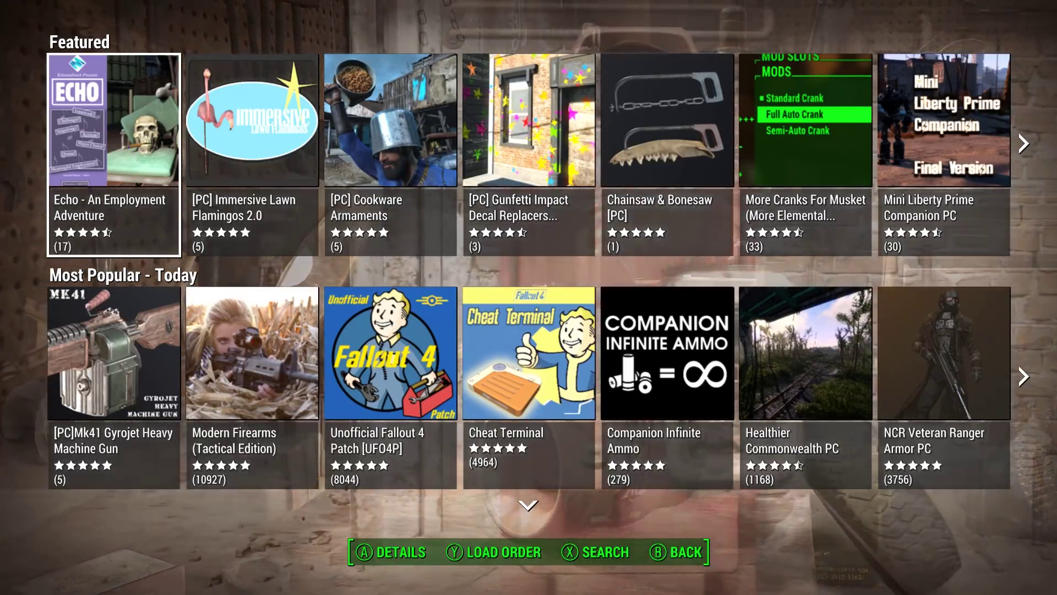
key("t")
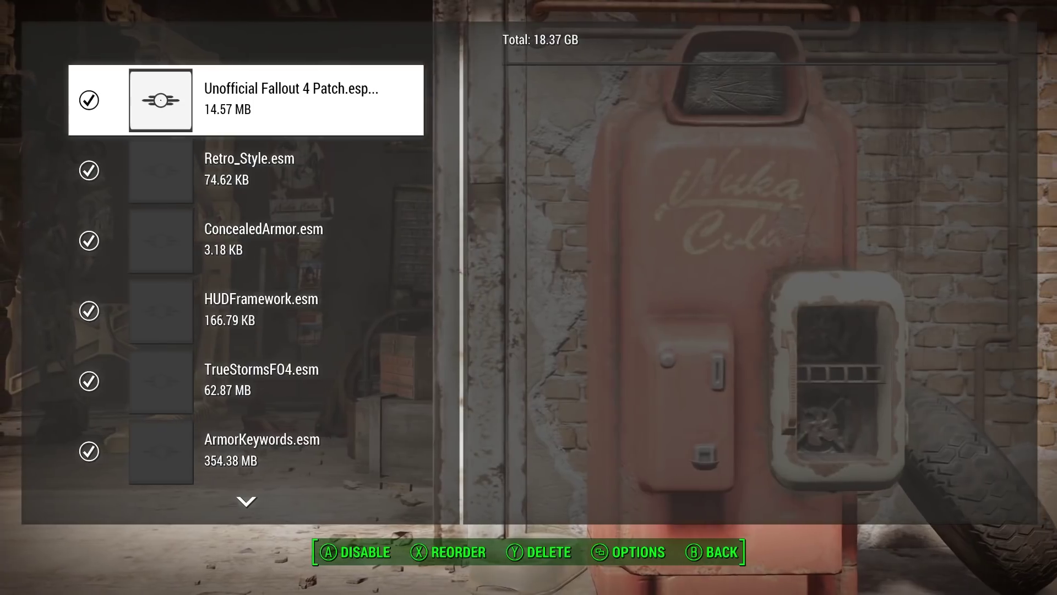
Step: Find 101TestPlugin.esp far down the load order and enable it
key("Down")
key("Down")
key("Down")
key("Down")
key("Down")
key("Down")
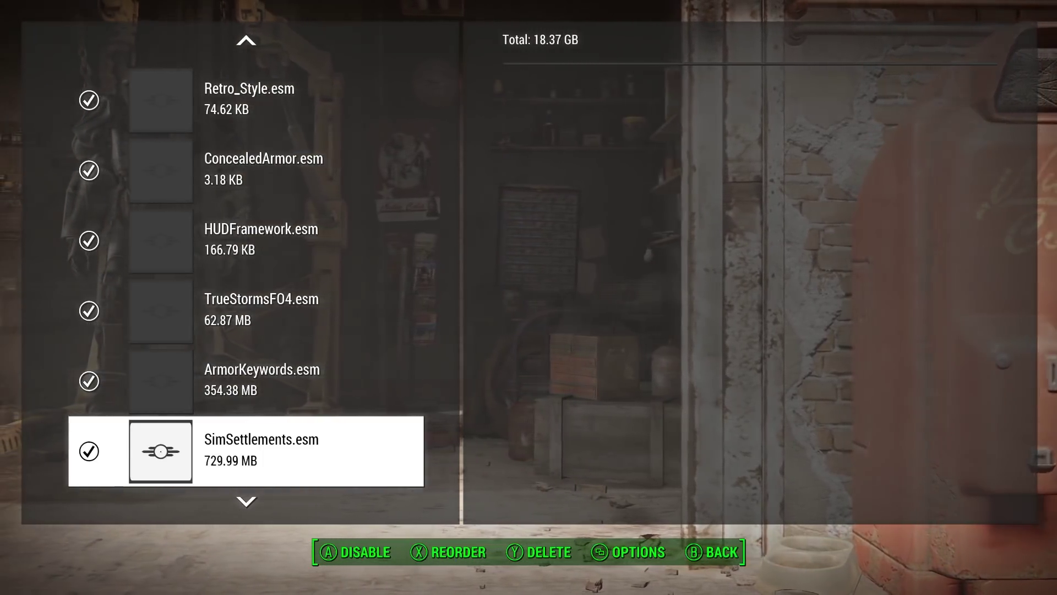
key("Down")
key("Down")
key("Down")
key("Down")
key("Down")
key("Down")
key("Down")
key("Down")
key("Down")
key("Down")
key("Down")
key("Down")
key("Down")
key("Down")
key("Down")
key("Down")
key("Down")
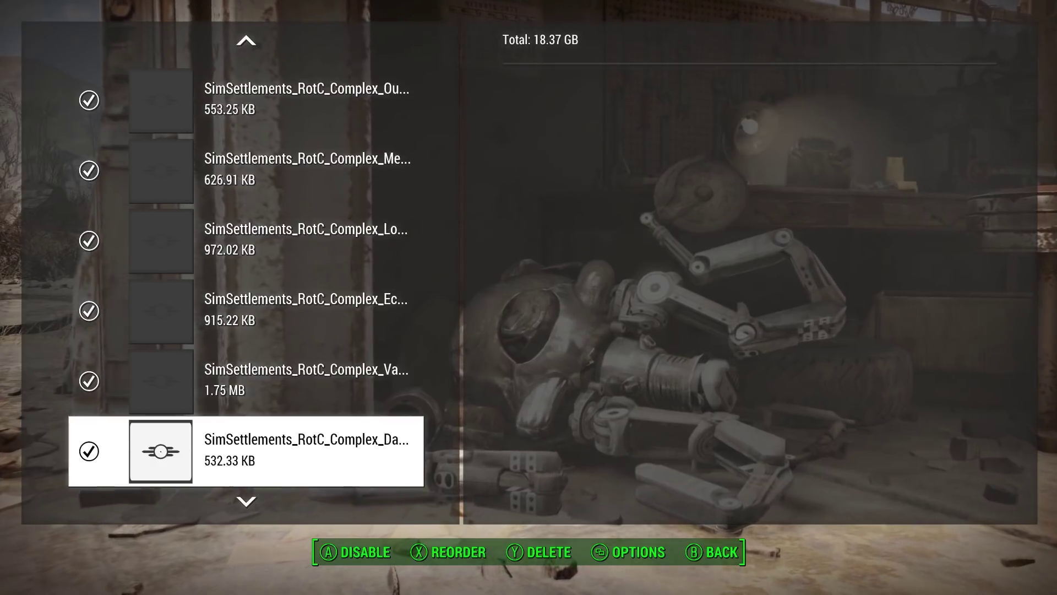
key("Down")
key("Down")
key("Down")
key("Down")
key("Down")
key("Down")
key("Down")
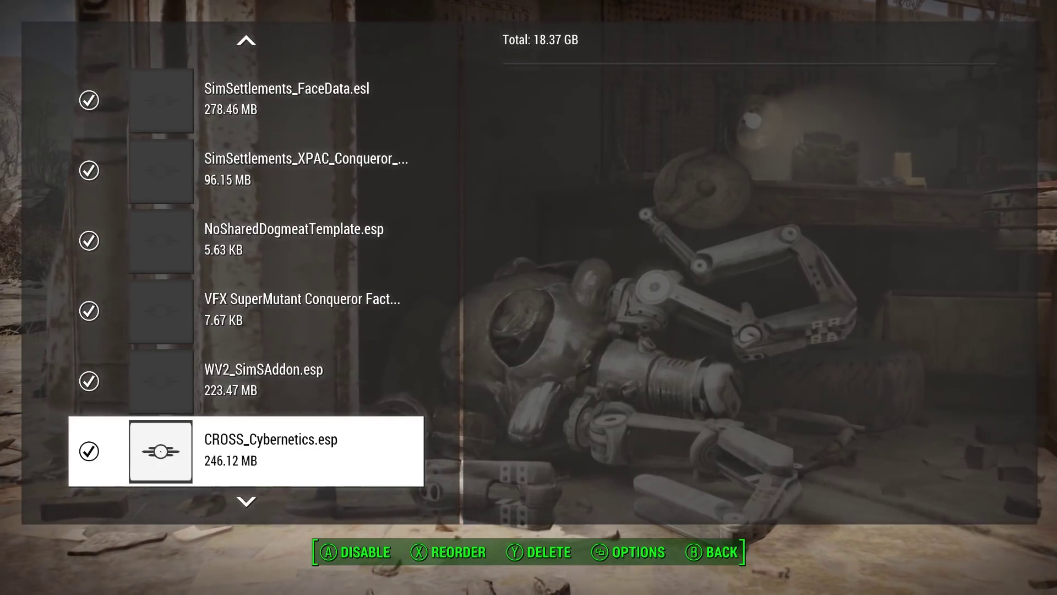
key("Down")
key("Down")
key("Down")
key("Down")
key("Down")
key("Down")
key("Down")
key("Down")
key("Down")
key("Down")
key("Down")
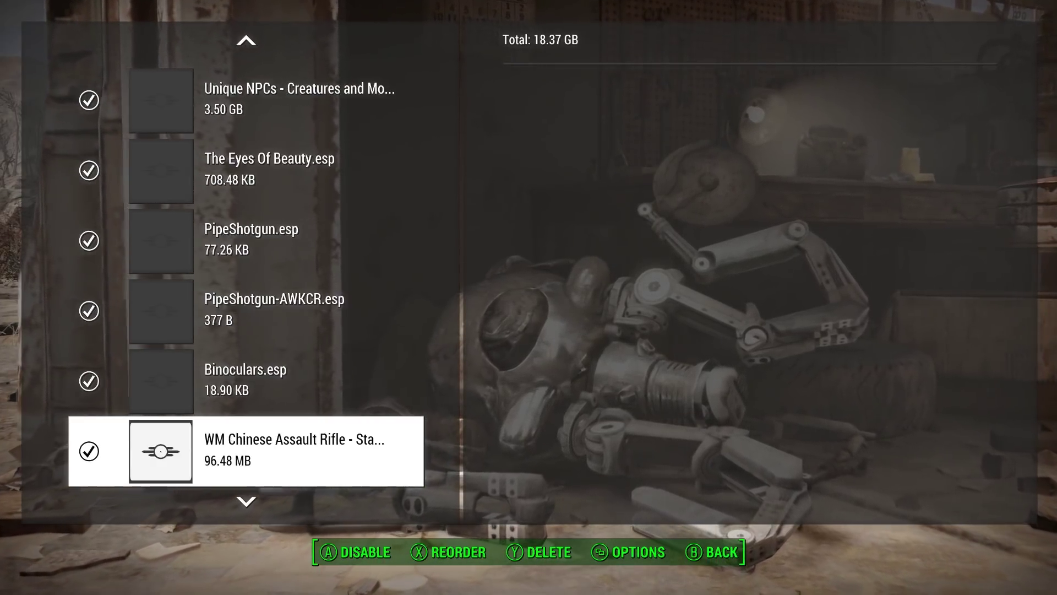
key("Down")
key("Down")
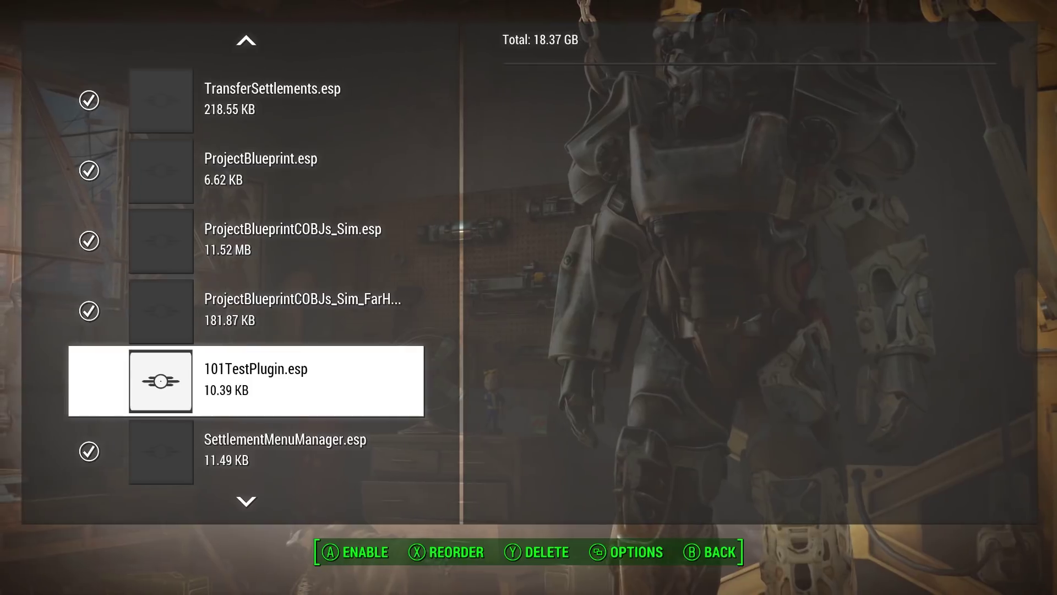
key("Return")
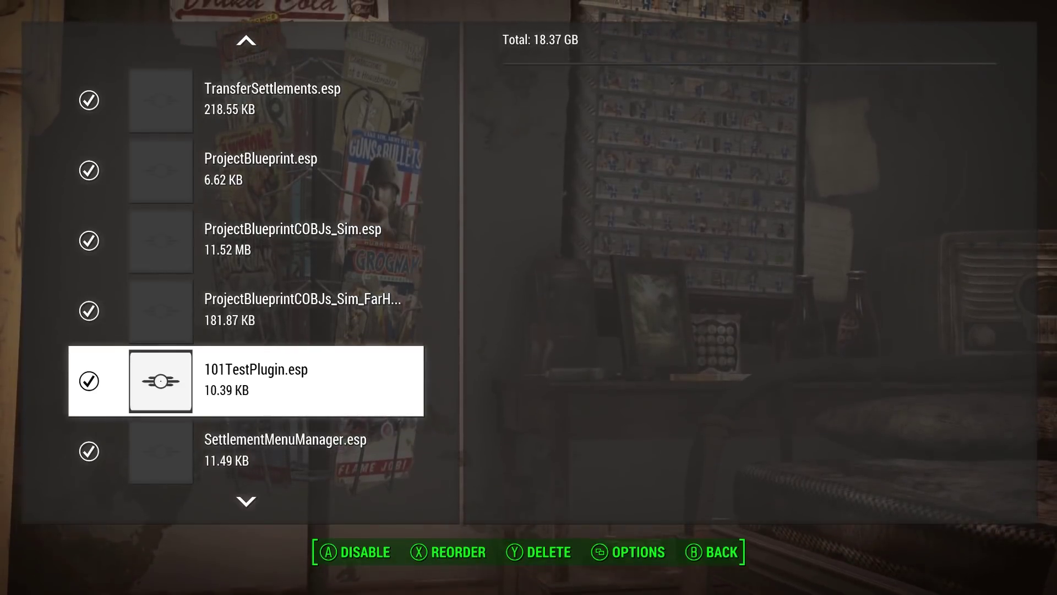
Step: Return from the load order to the game's main menu and accept the reload of the data files
key("Escape")
key("Escape")
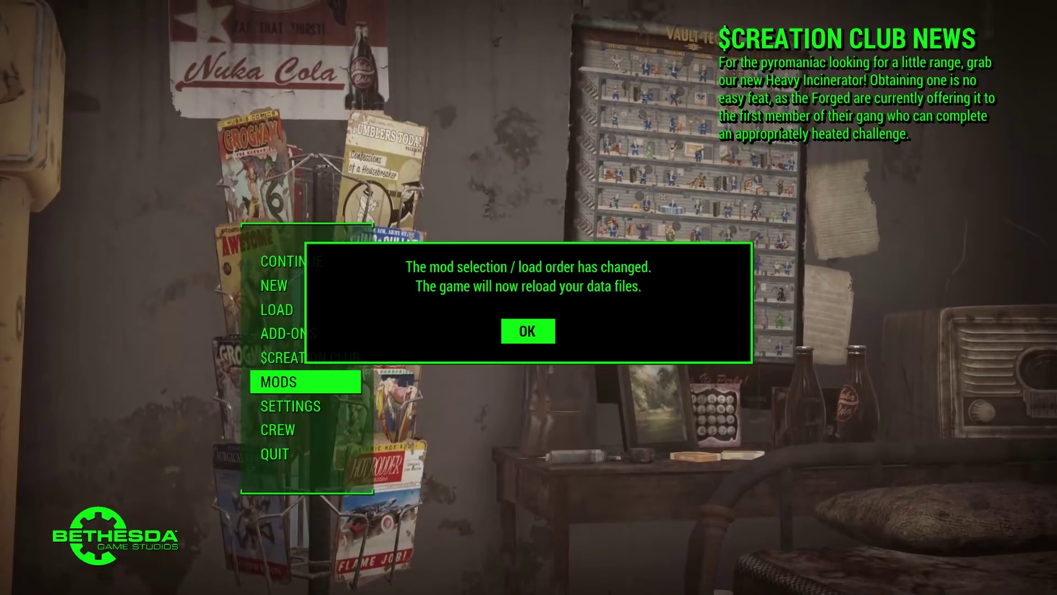
key("Return")
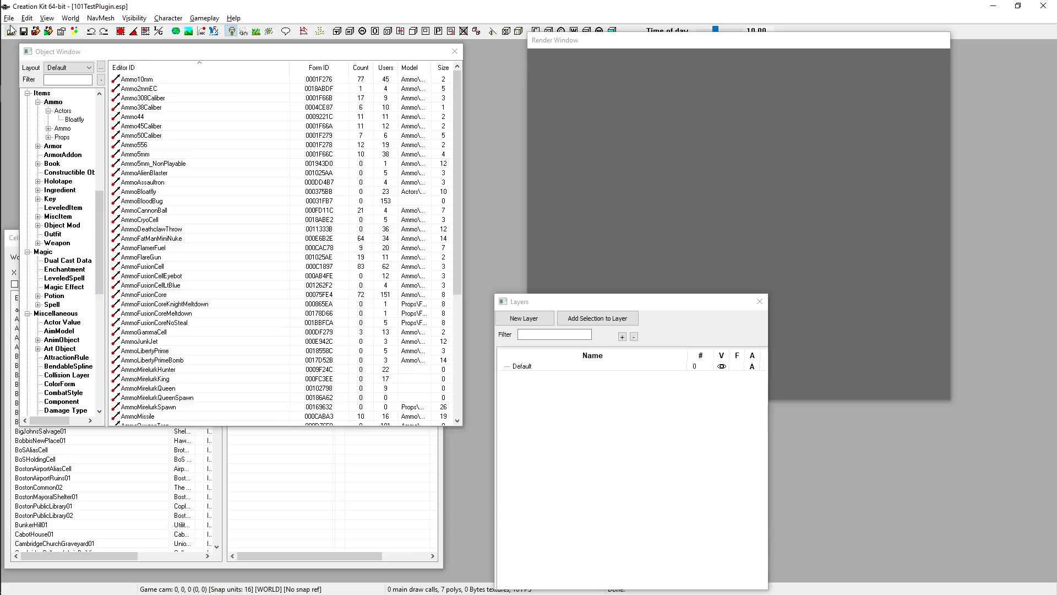
Step: Switch to the Creation Kit and set Auto Save to every 15 minutes in the miscellaneous preferences, then apply and close them
left_click(26, 19)
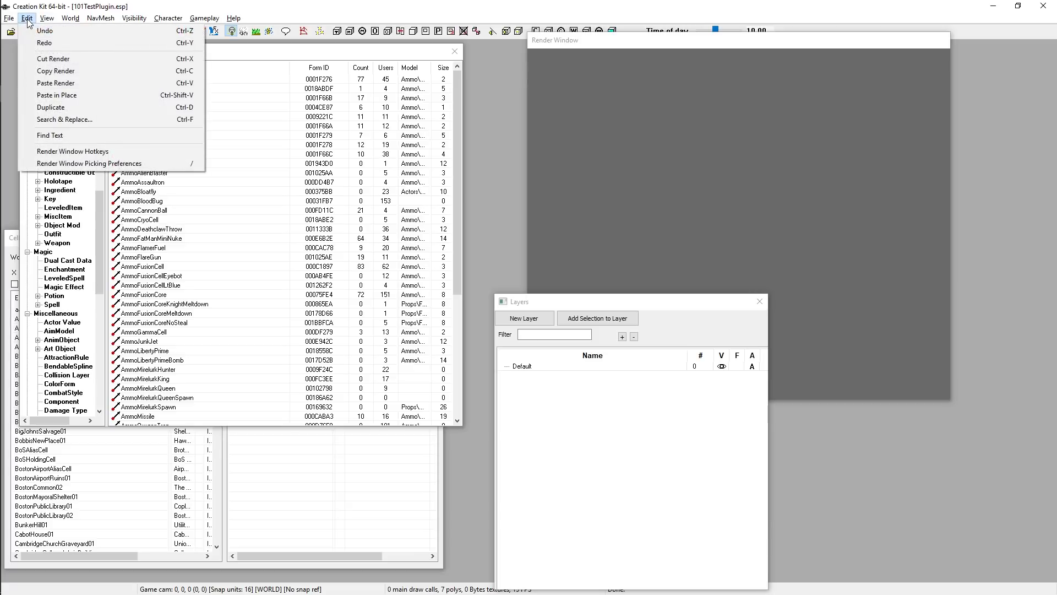
mouse_move(10, 21)
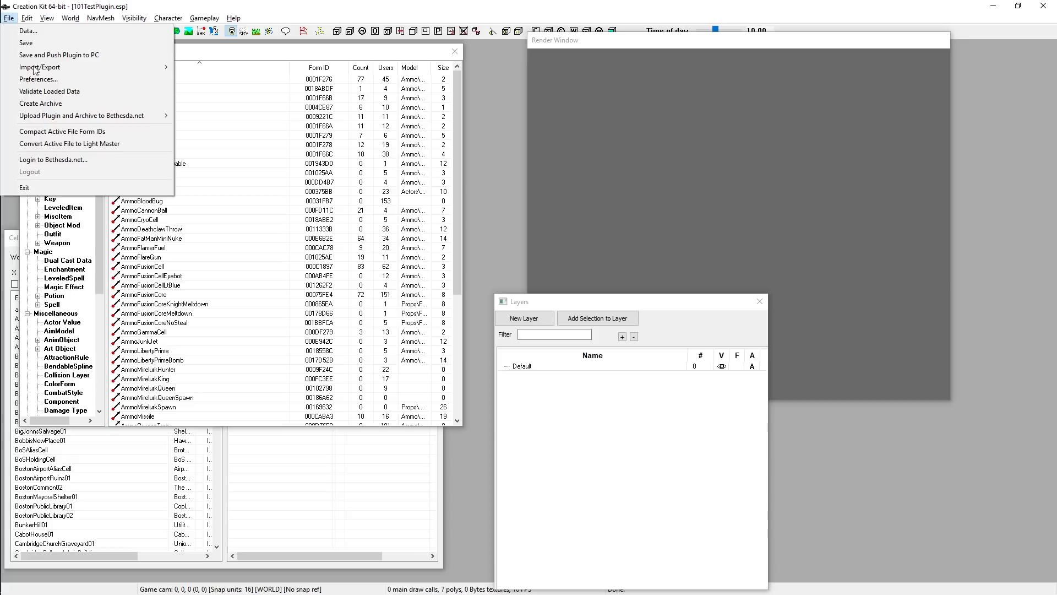
left_click(61, 80)
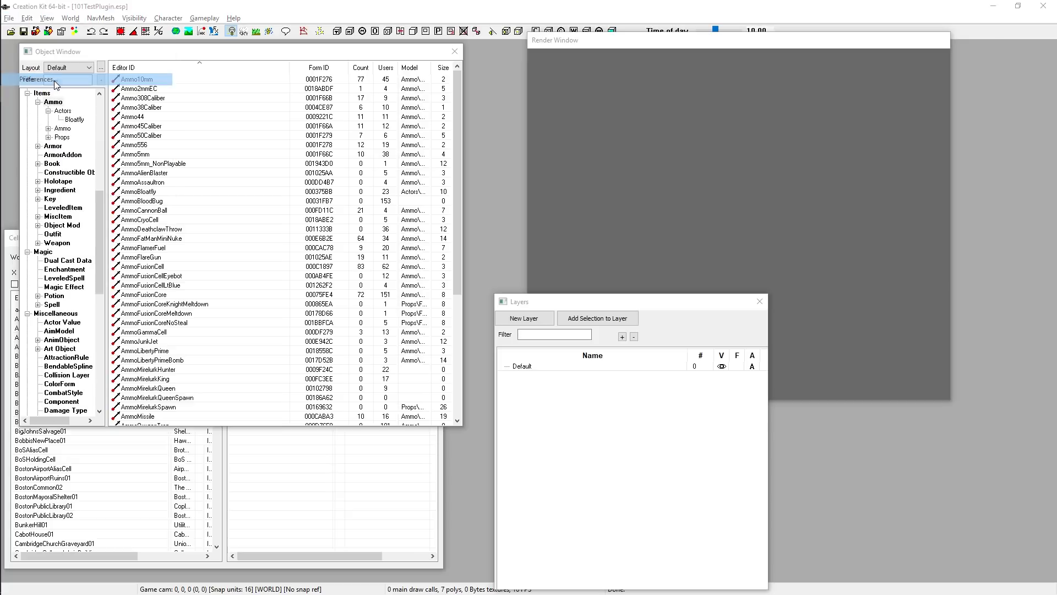
left_click(585, 142)
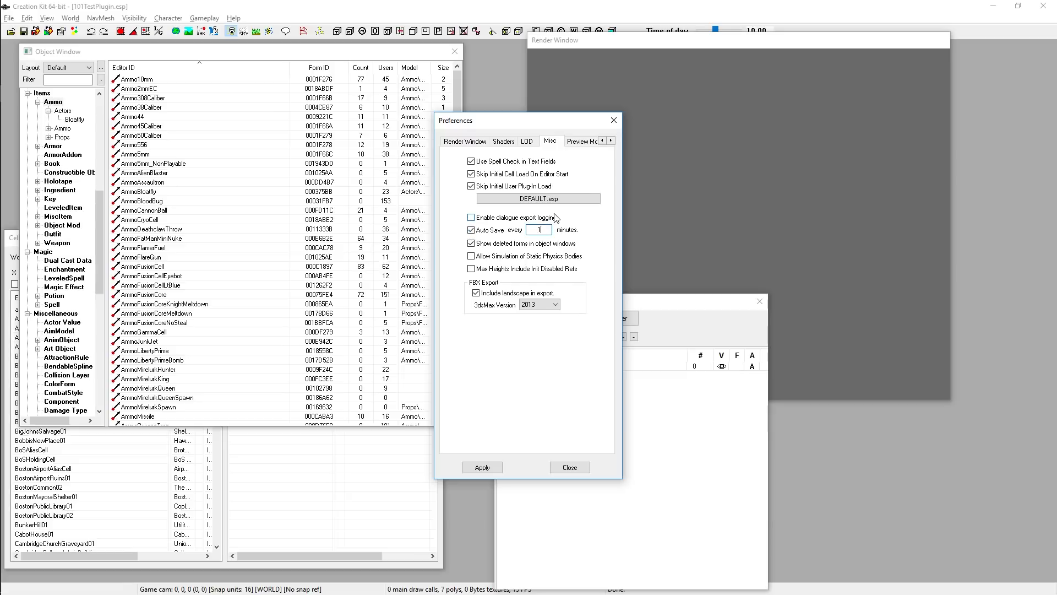
type("5")
left_click(484, 467)
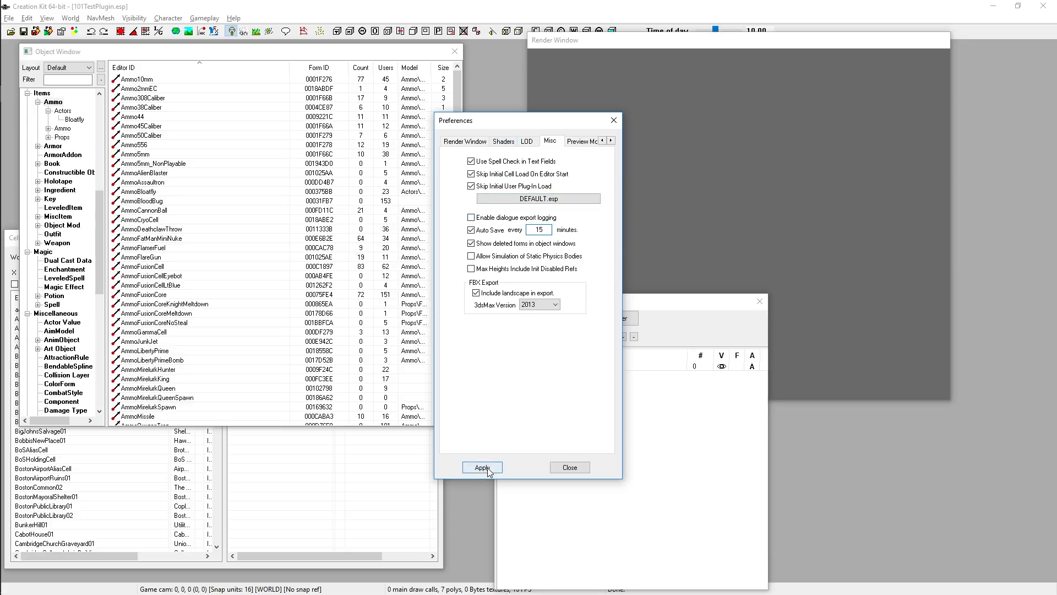
left_click(580, 471)
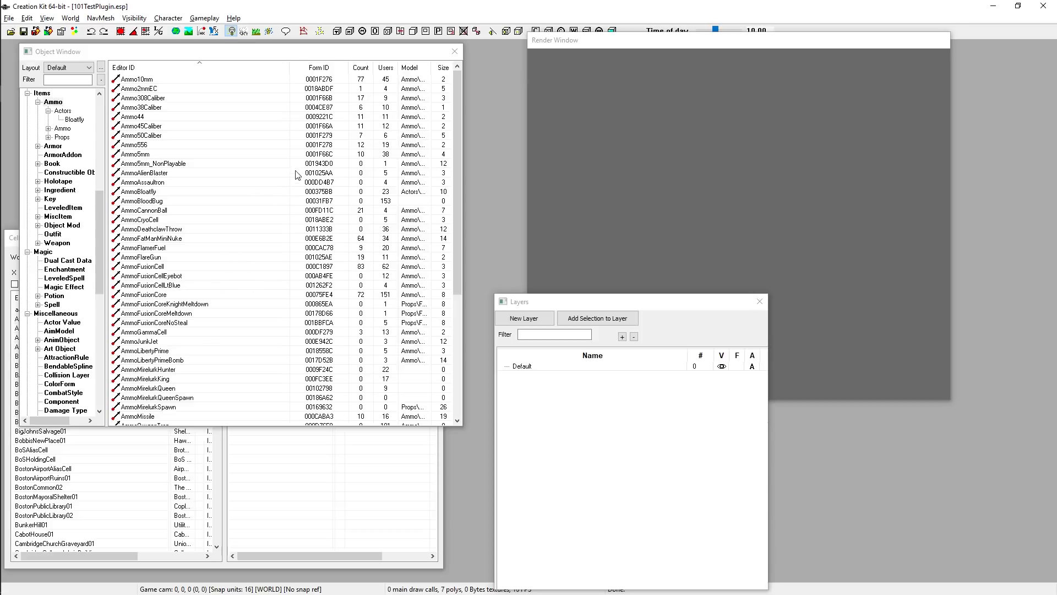
Step: Switch to File Explorer and examine the names and modified dates of the autosave files in the Fallout 4 Data\Backup folder
key("alt+Tab")
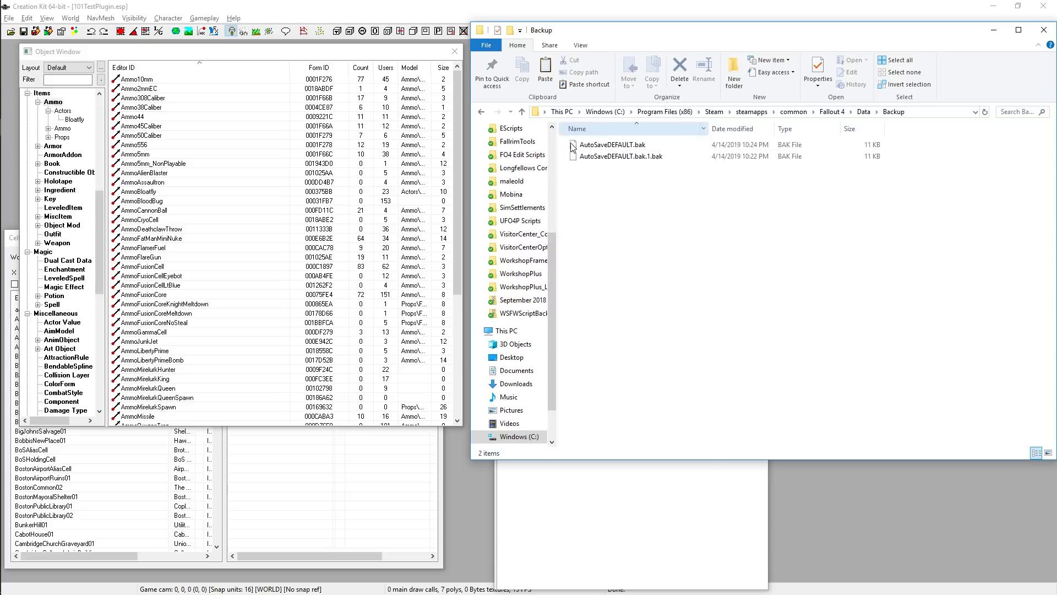
left_click(760, 145)
left_click(773, 213)
left_click(741, 144)
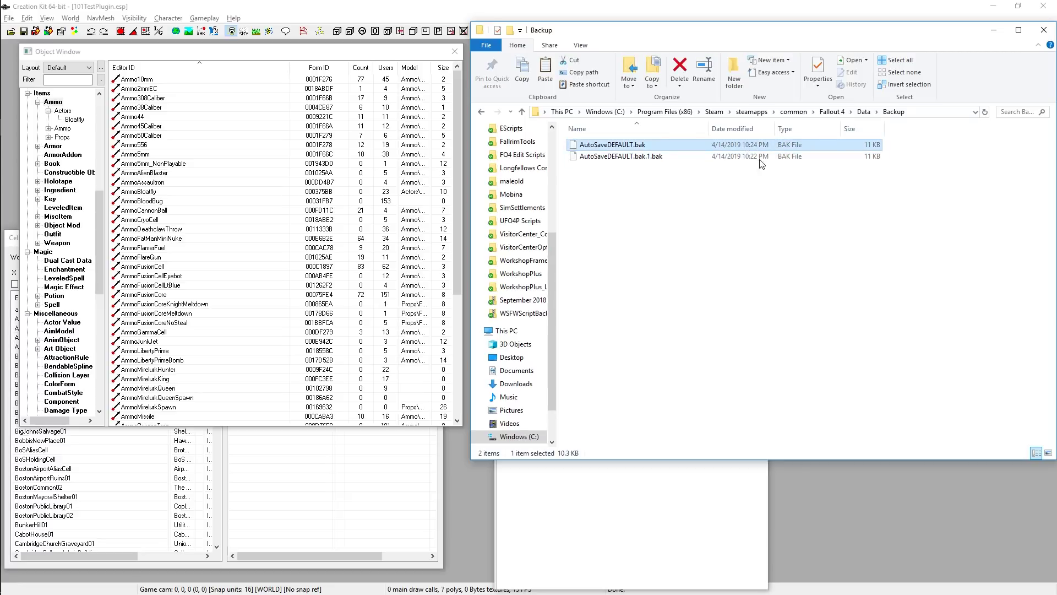
left_click(632, 165)
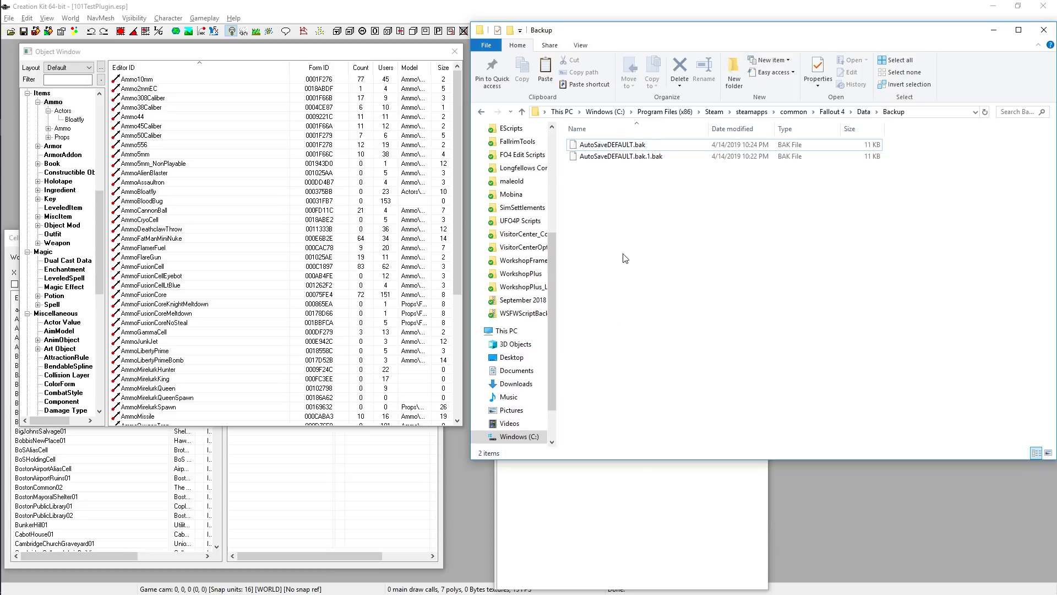
left_click_drag(604, 214, 609, 212)
left_click_drag(681, 267, 706, 311)
left_click(759, 145)
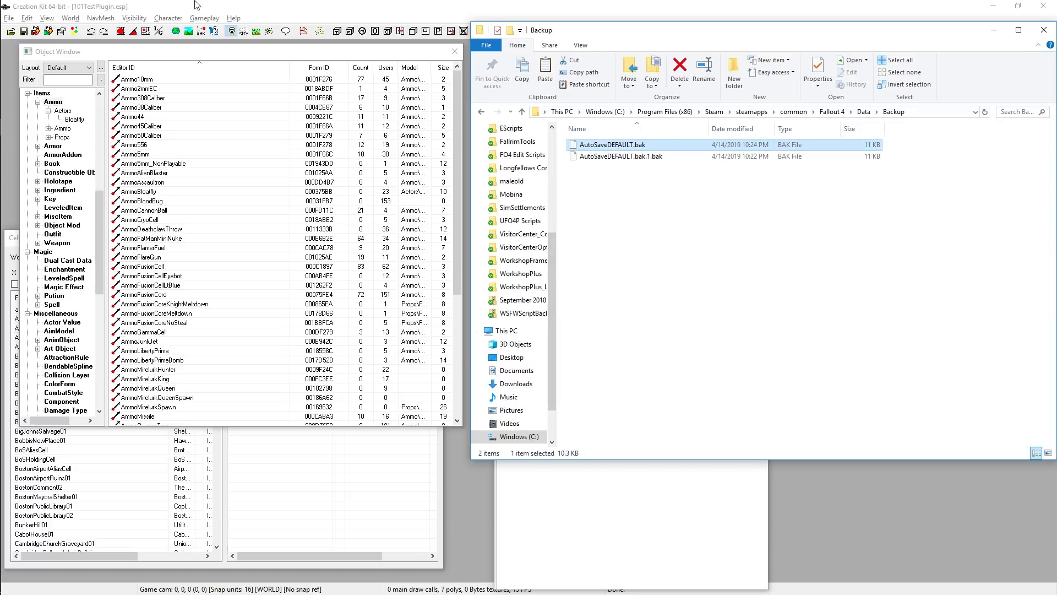
left_click_drag(640, 243, 628, 218)
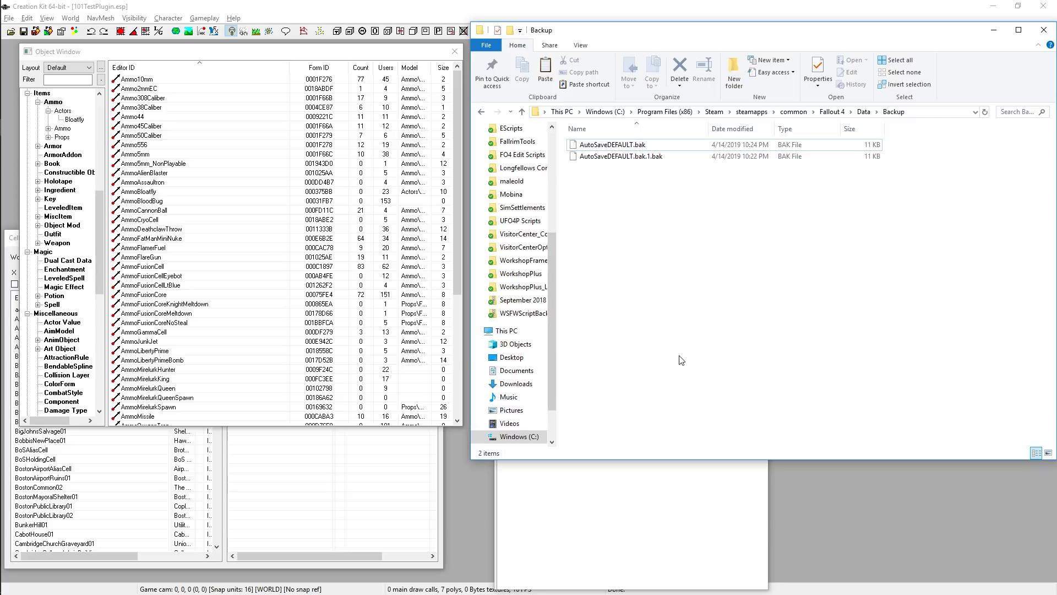
Step: Switch back to the Creation Kit, browse the Object Window's categories and view the Ammo556 record, closing it without changes
left_click(271, 6)
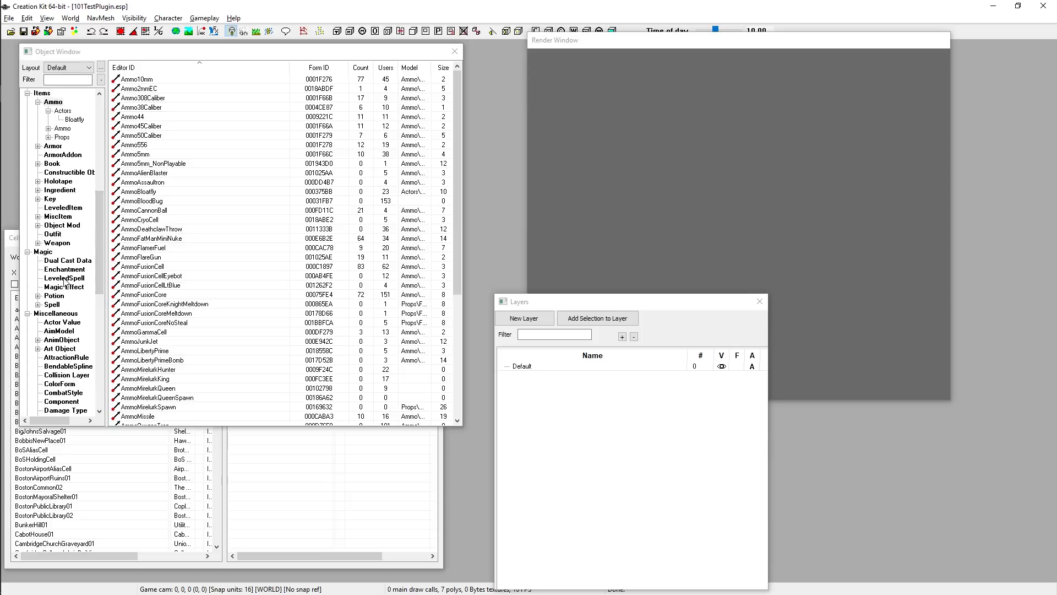
scroll(64, 282, "up", 11)
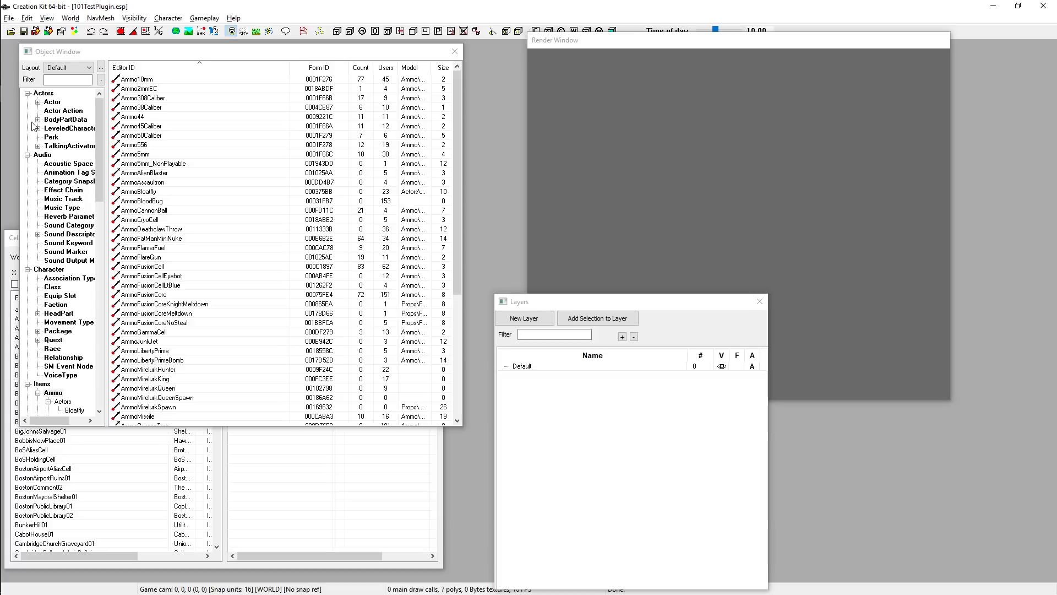
scroll(41, 231, "down", 15)
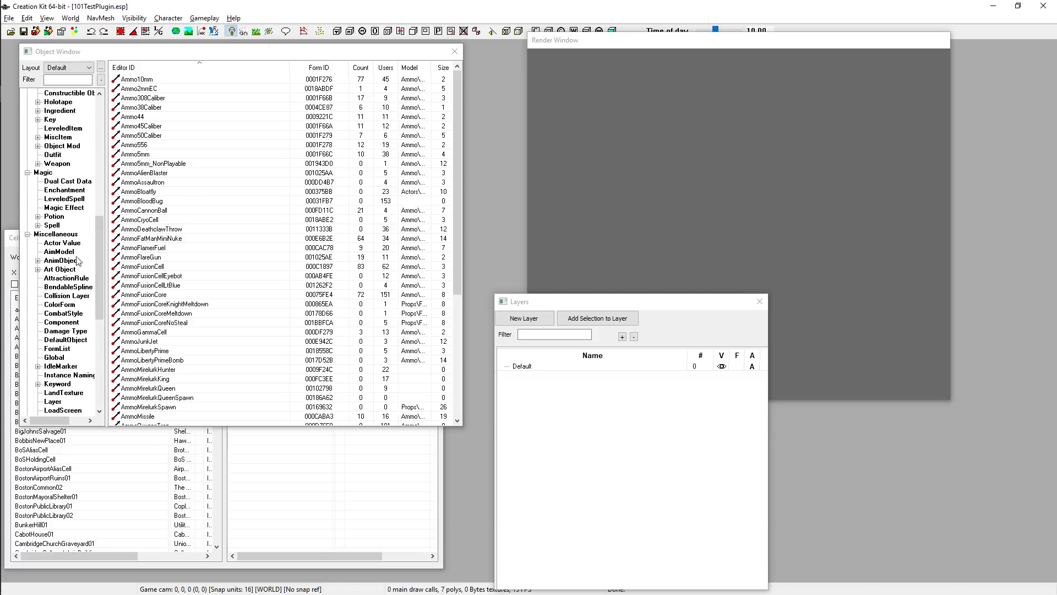
double_click(137, 145)
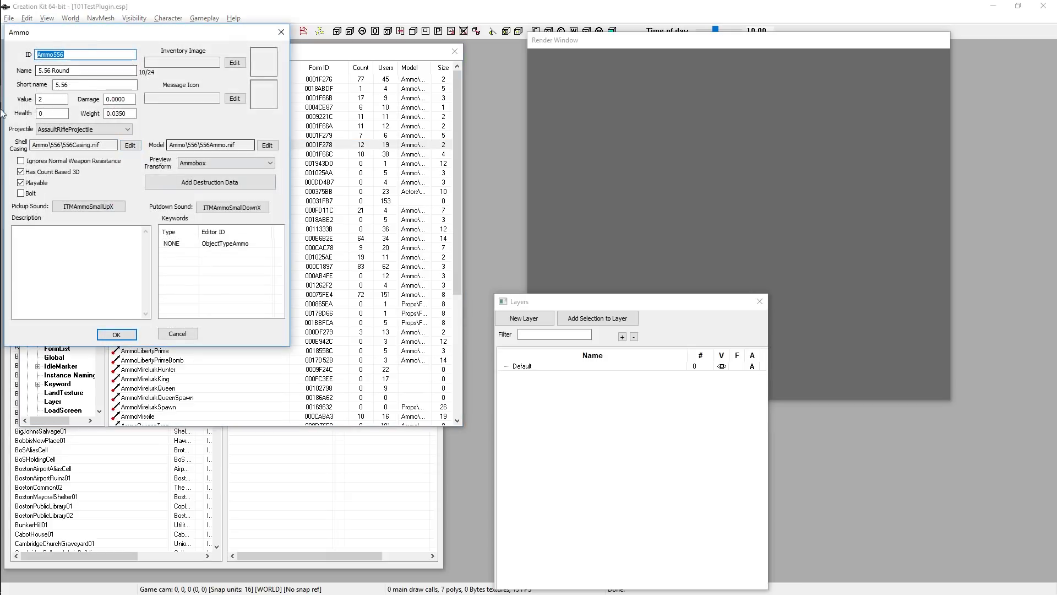
left_click(176, 333)
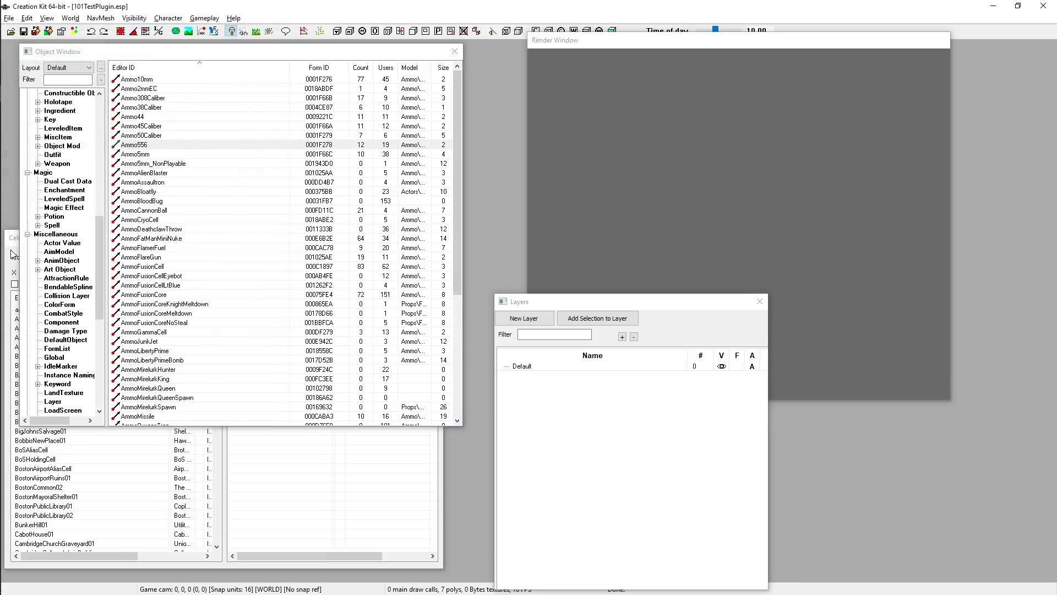
Step: Bring the Cell View forward and review its world space choices, keeping Interiors selected
left_click(12, 254)
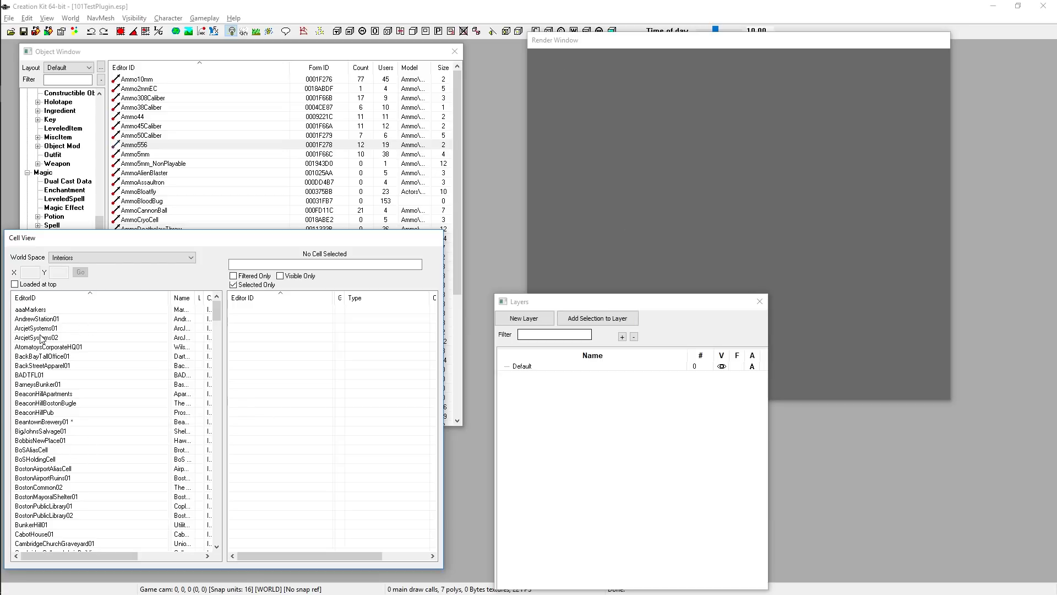
left_click(94, 259)
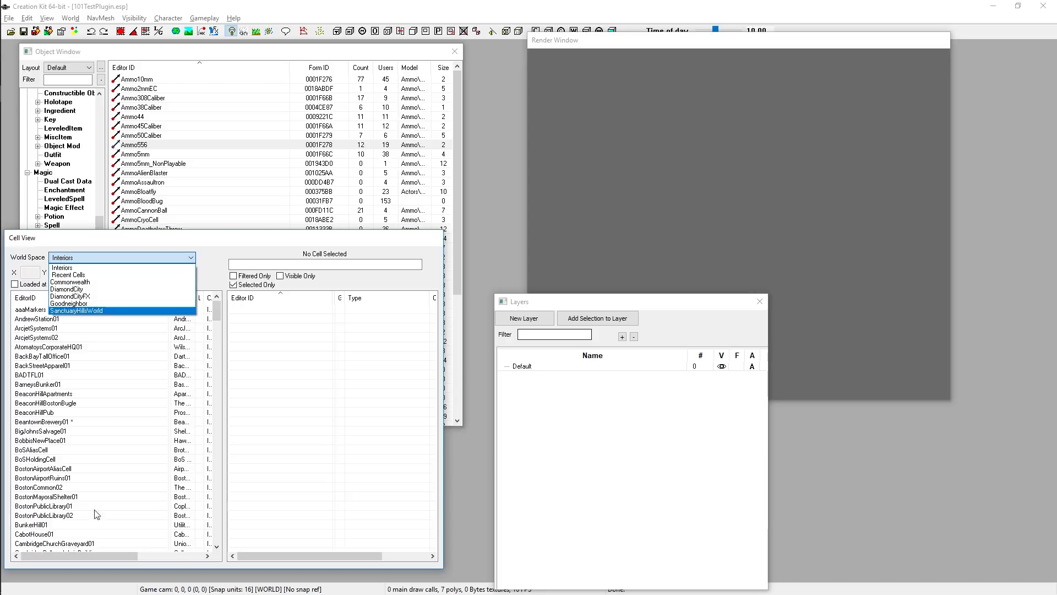
left_click(25, 272)
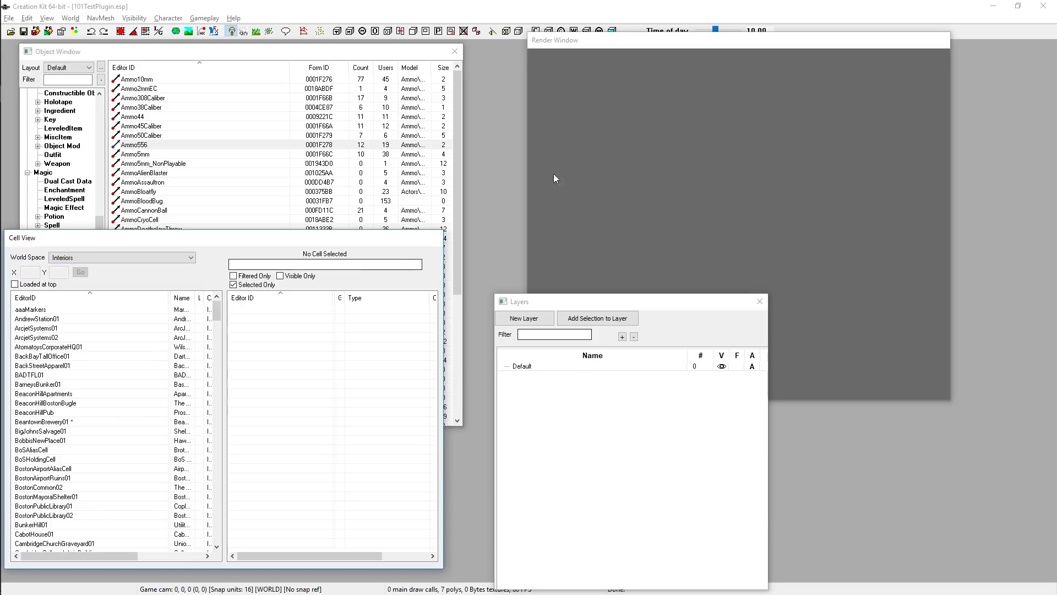
Step: Bring the Object Window forward, then shorten the Layers window and place it below the Render Window's lower right corner
left_click(147, 50)
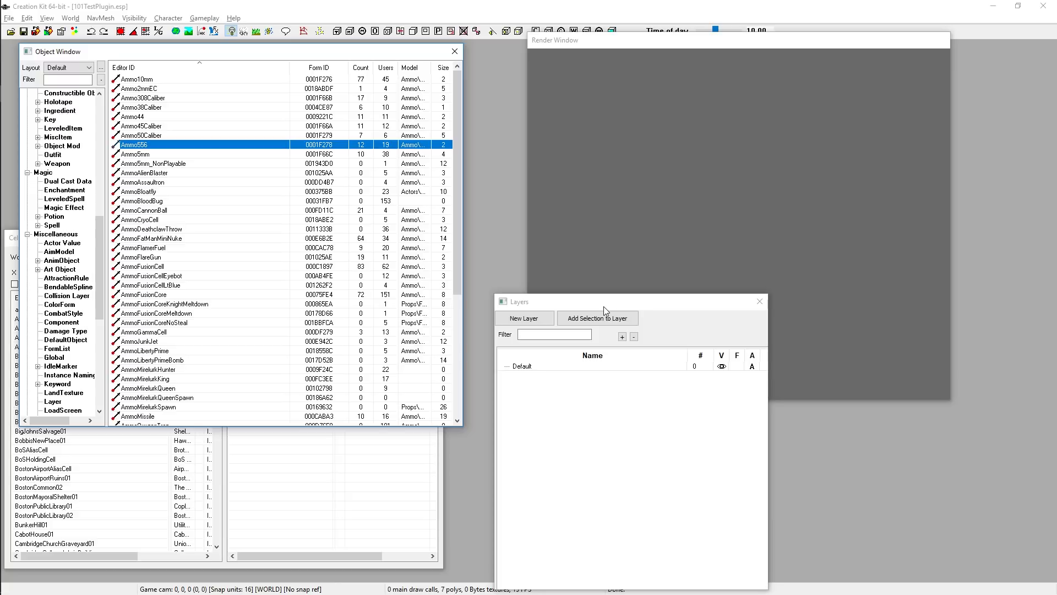
left_click(497, 306)
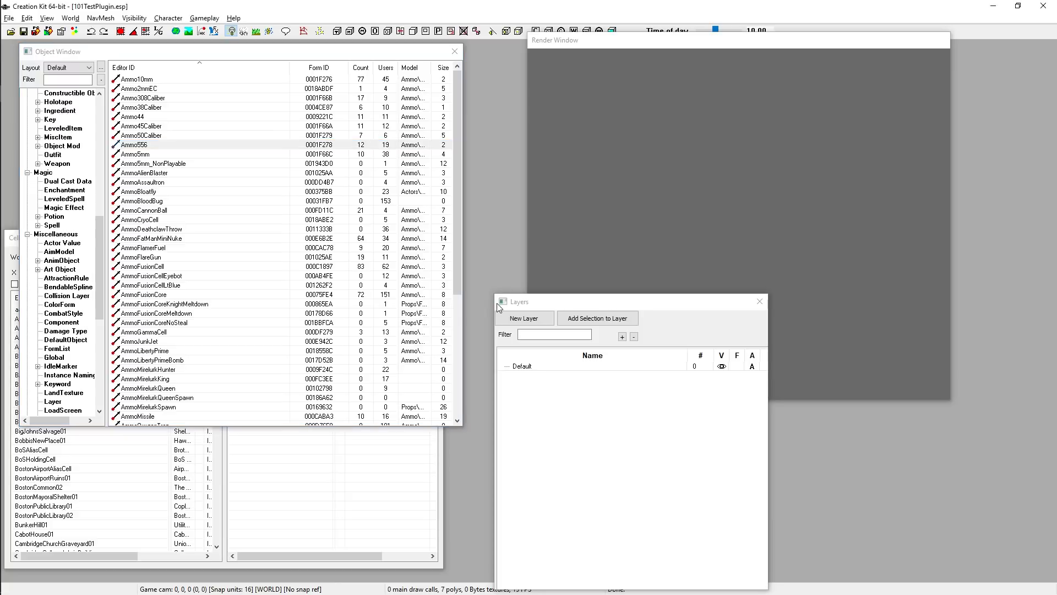
left_click_drag(492, 294, 478, 394)
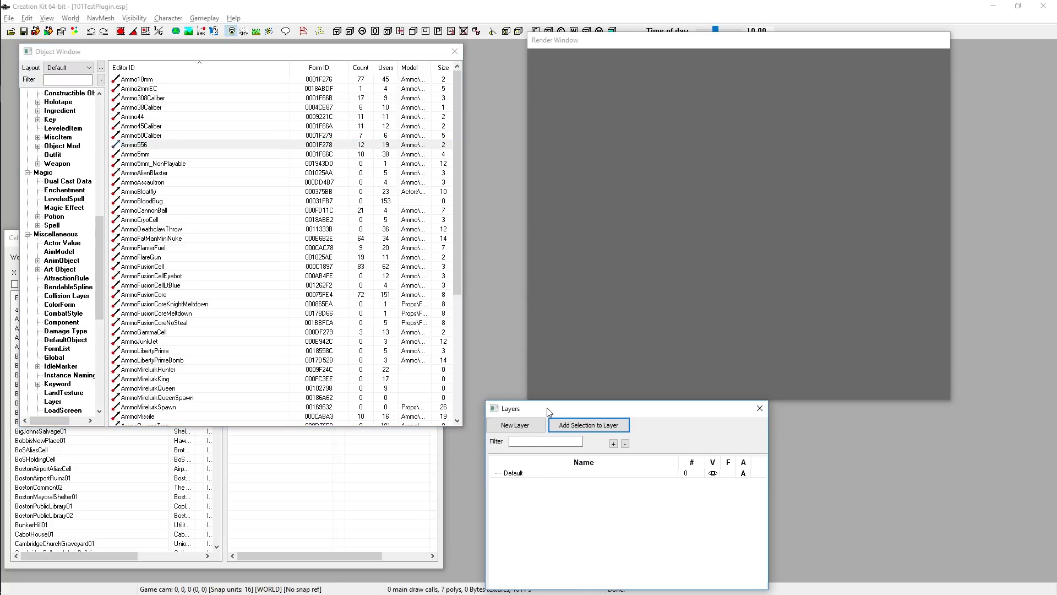
left_click_drag(547, 408, 819, 412)
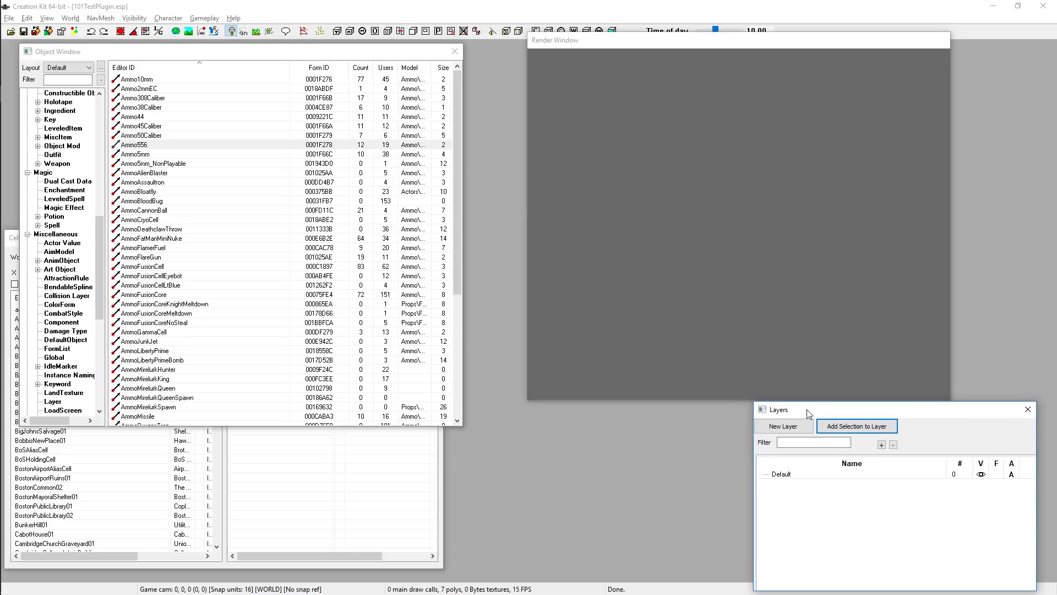